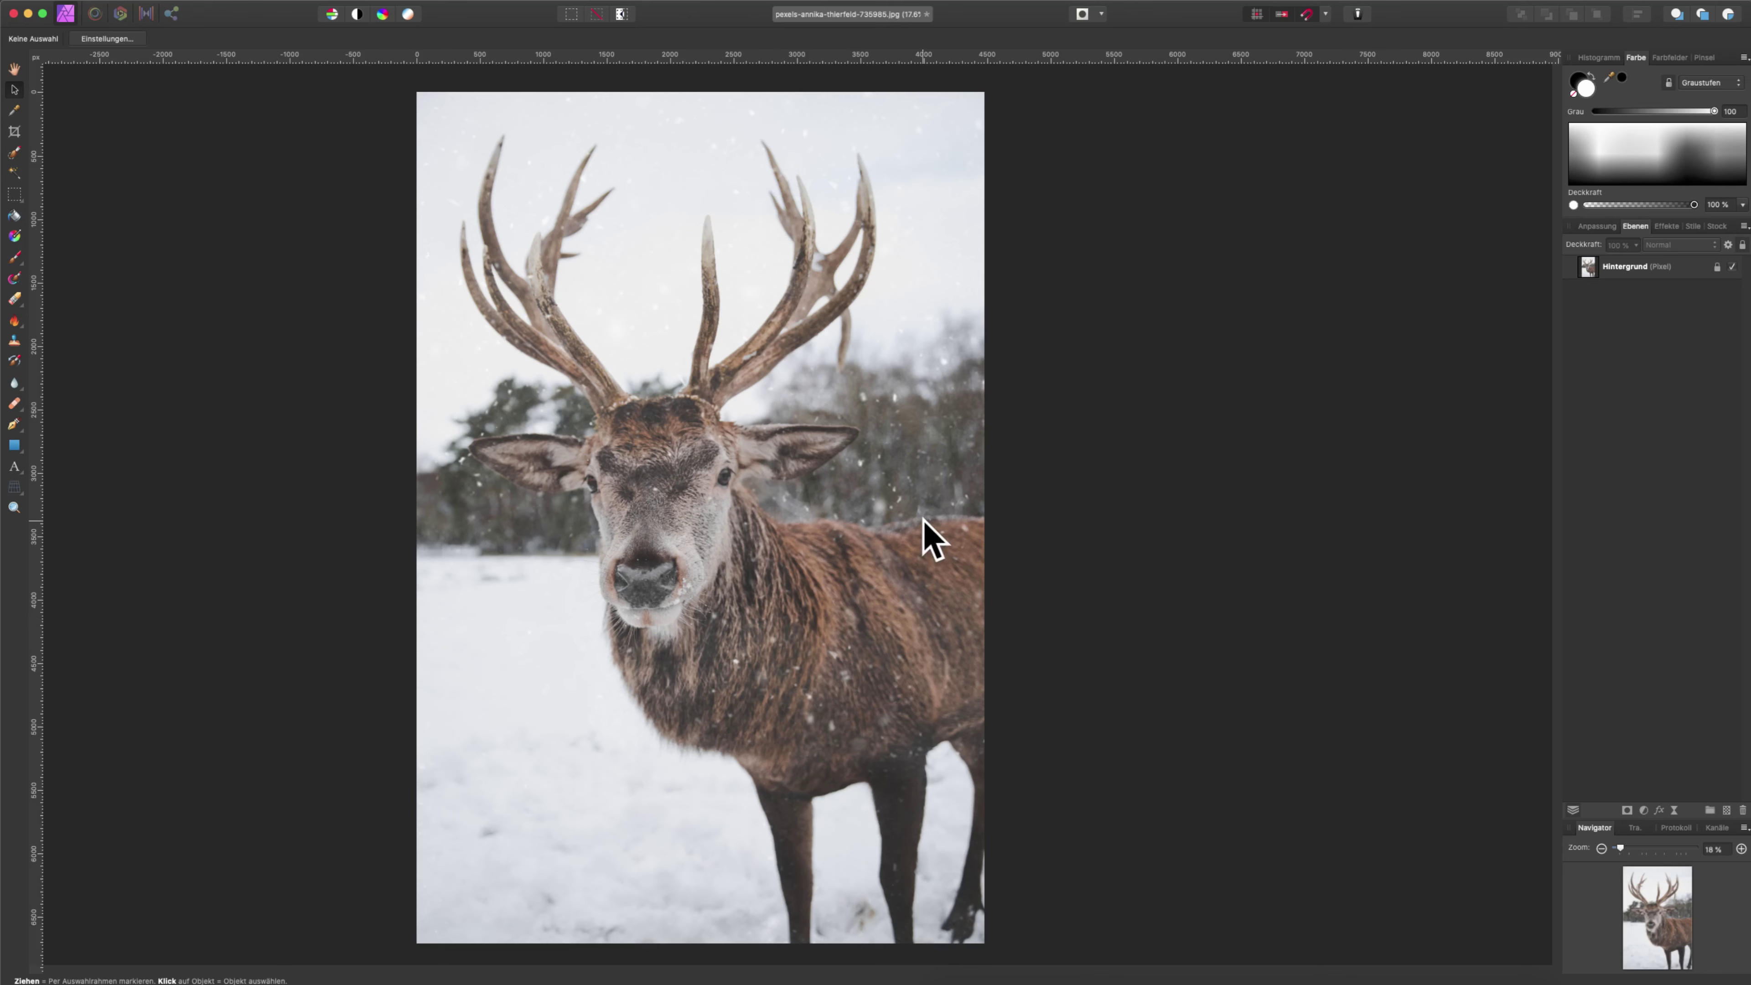
# - Duplicate the Hintergrund deer layer and switch to the Selection Brush tool
pyautogui.click(1613, 267)
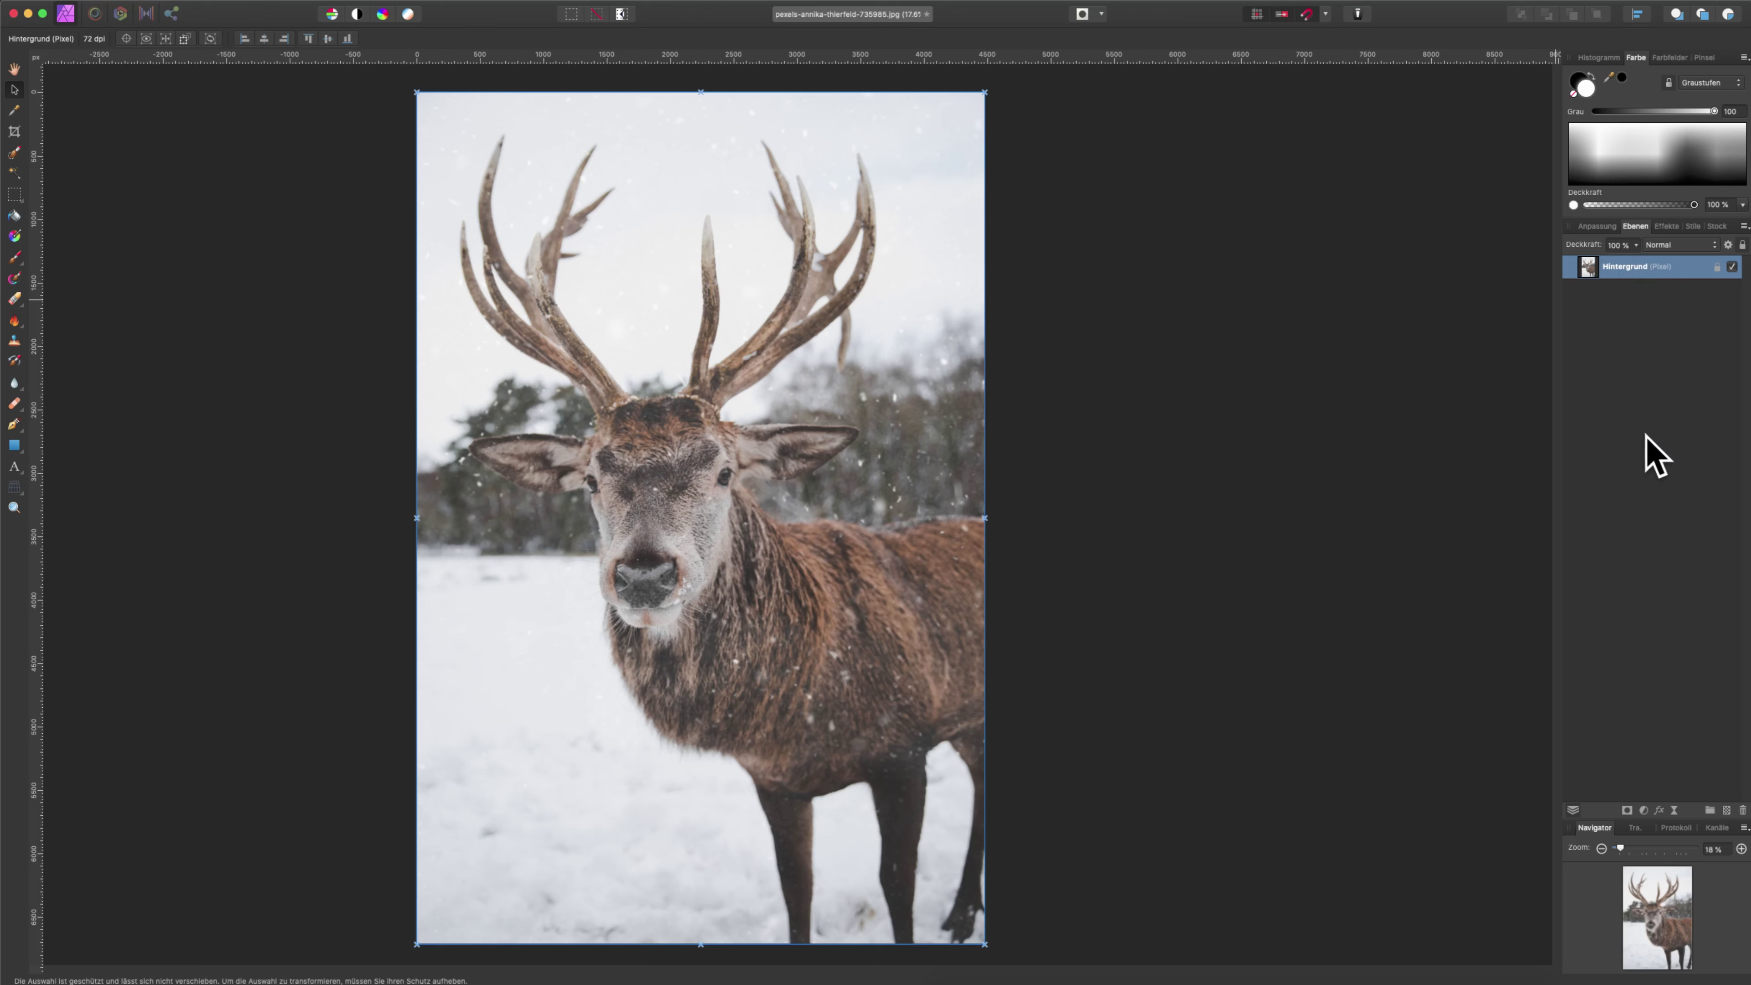
pyautogui.hotkey('ctrl', 'j')
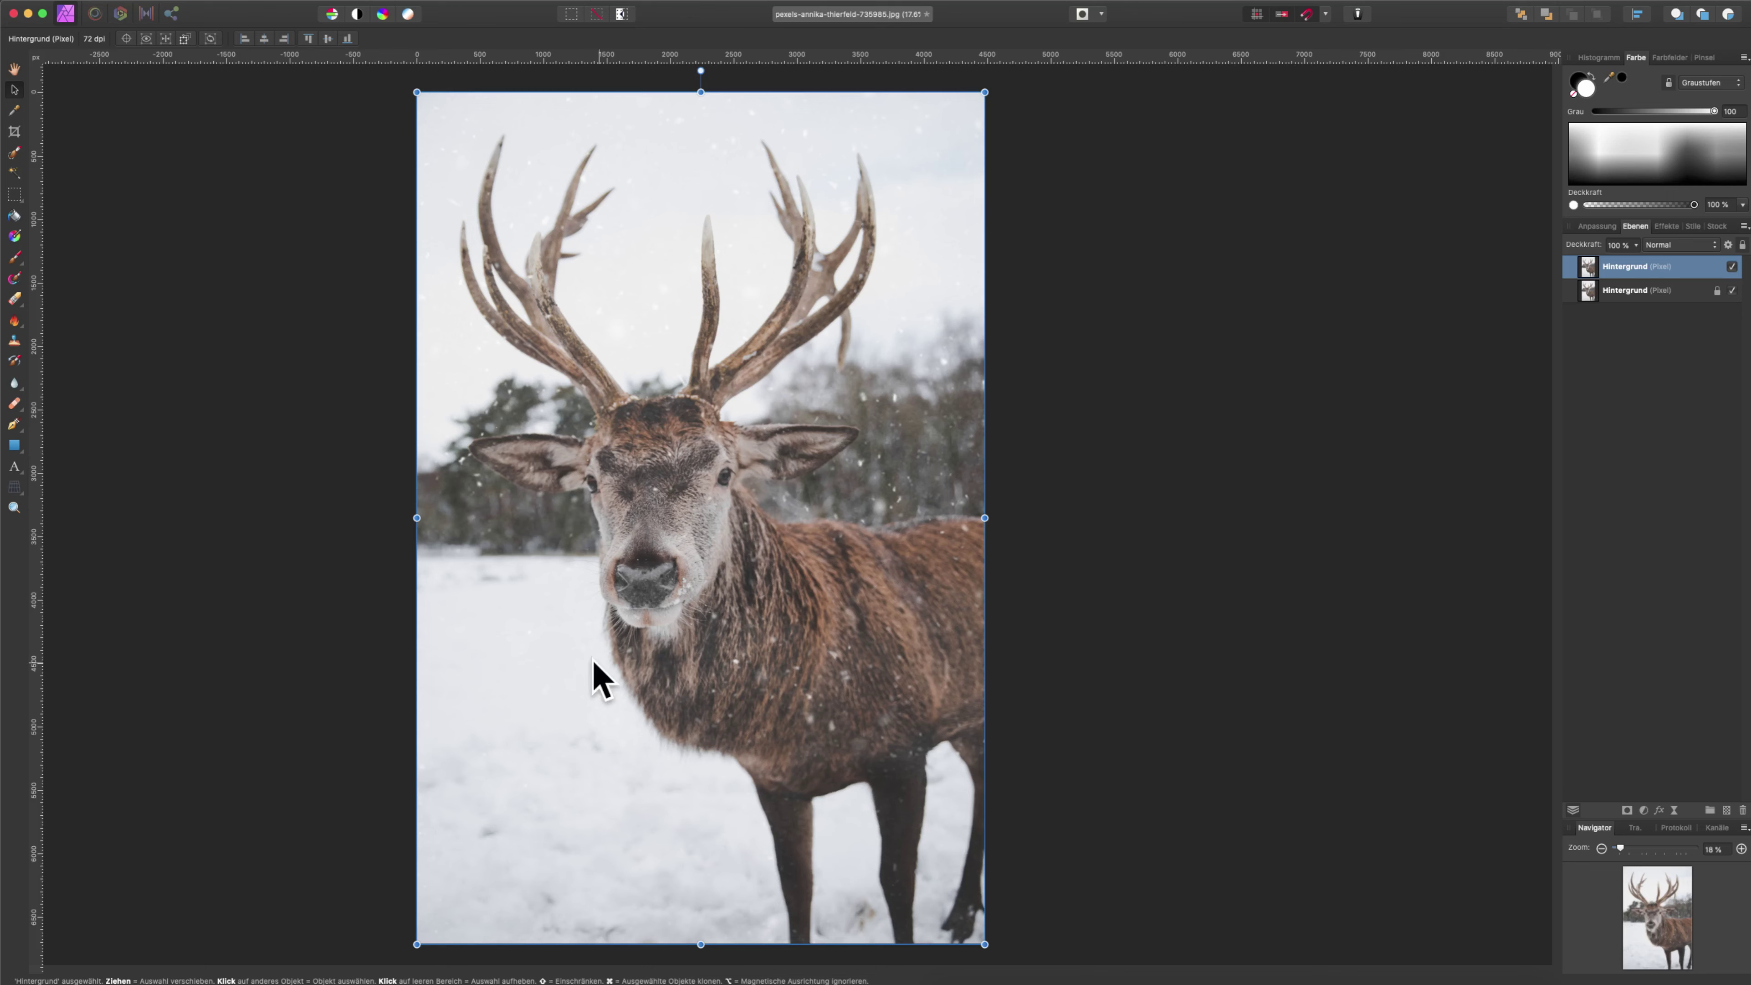
pyautogui.click(13, 152)
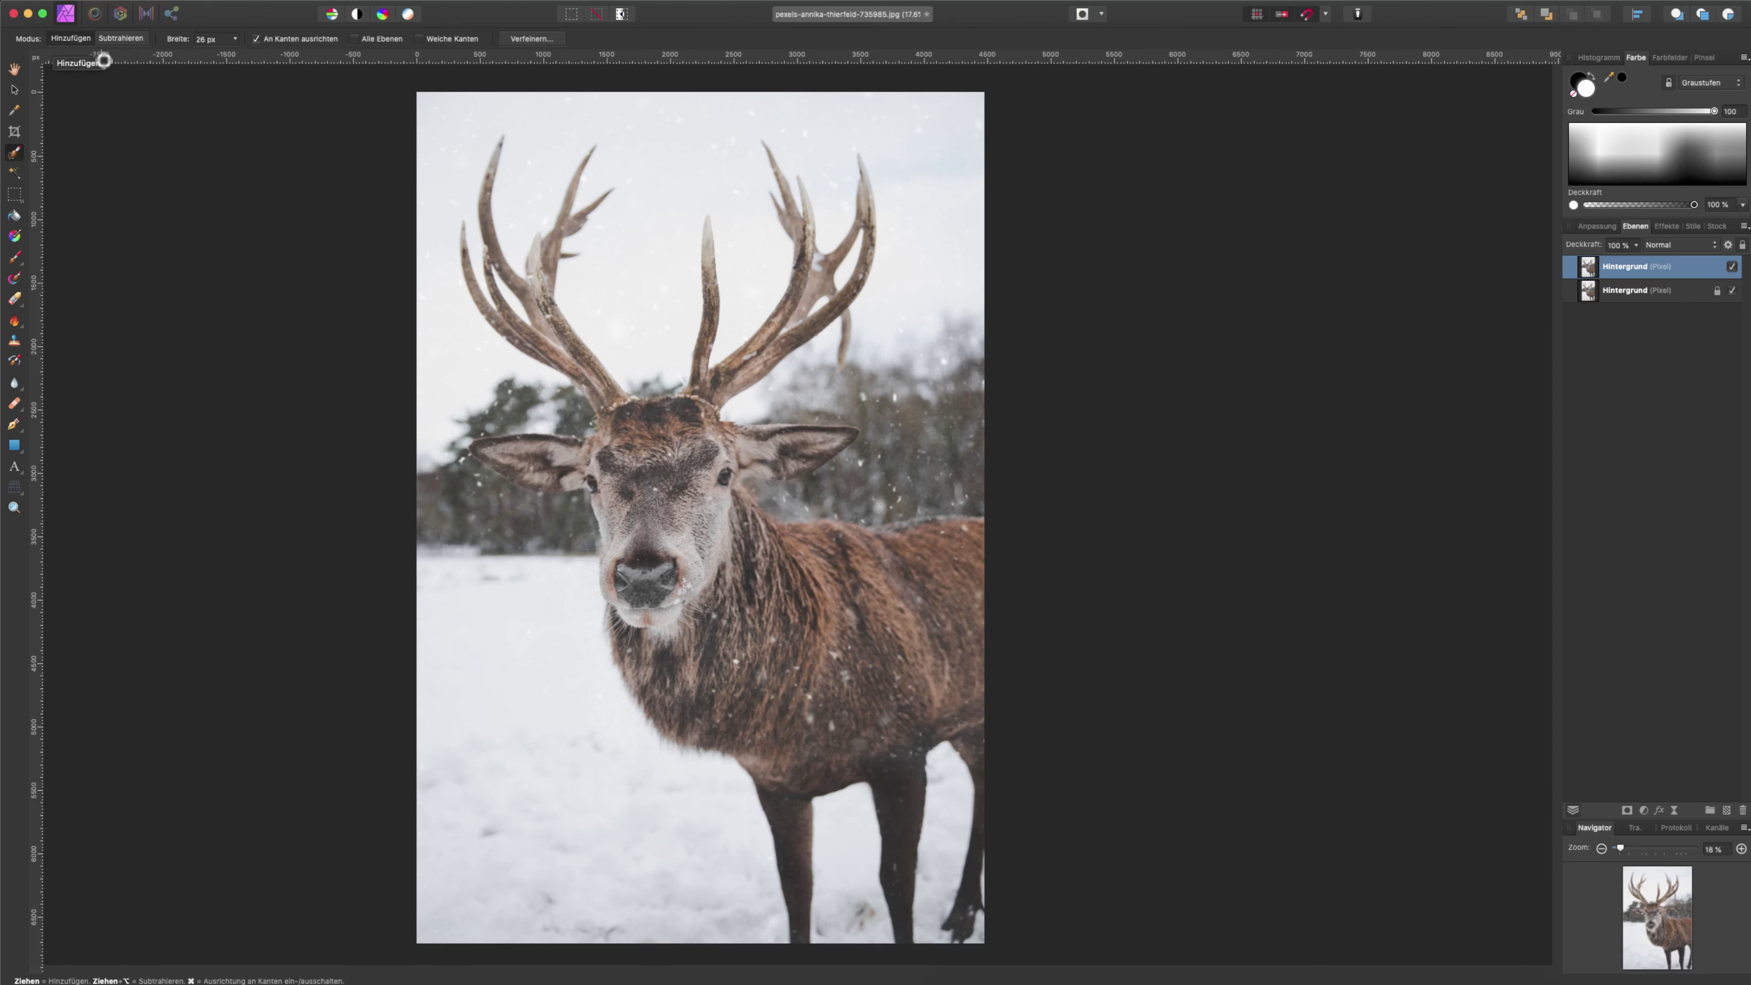
# - With a 34 px selection brush, select the deer's face, neck, back and both antlers
pyautogui.click(234, 38)
pyautogui.moveTo(229, 54); pyautogui.dragTo(247, 55)
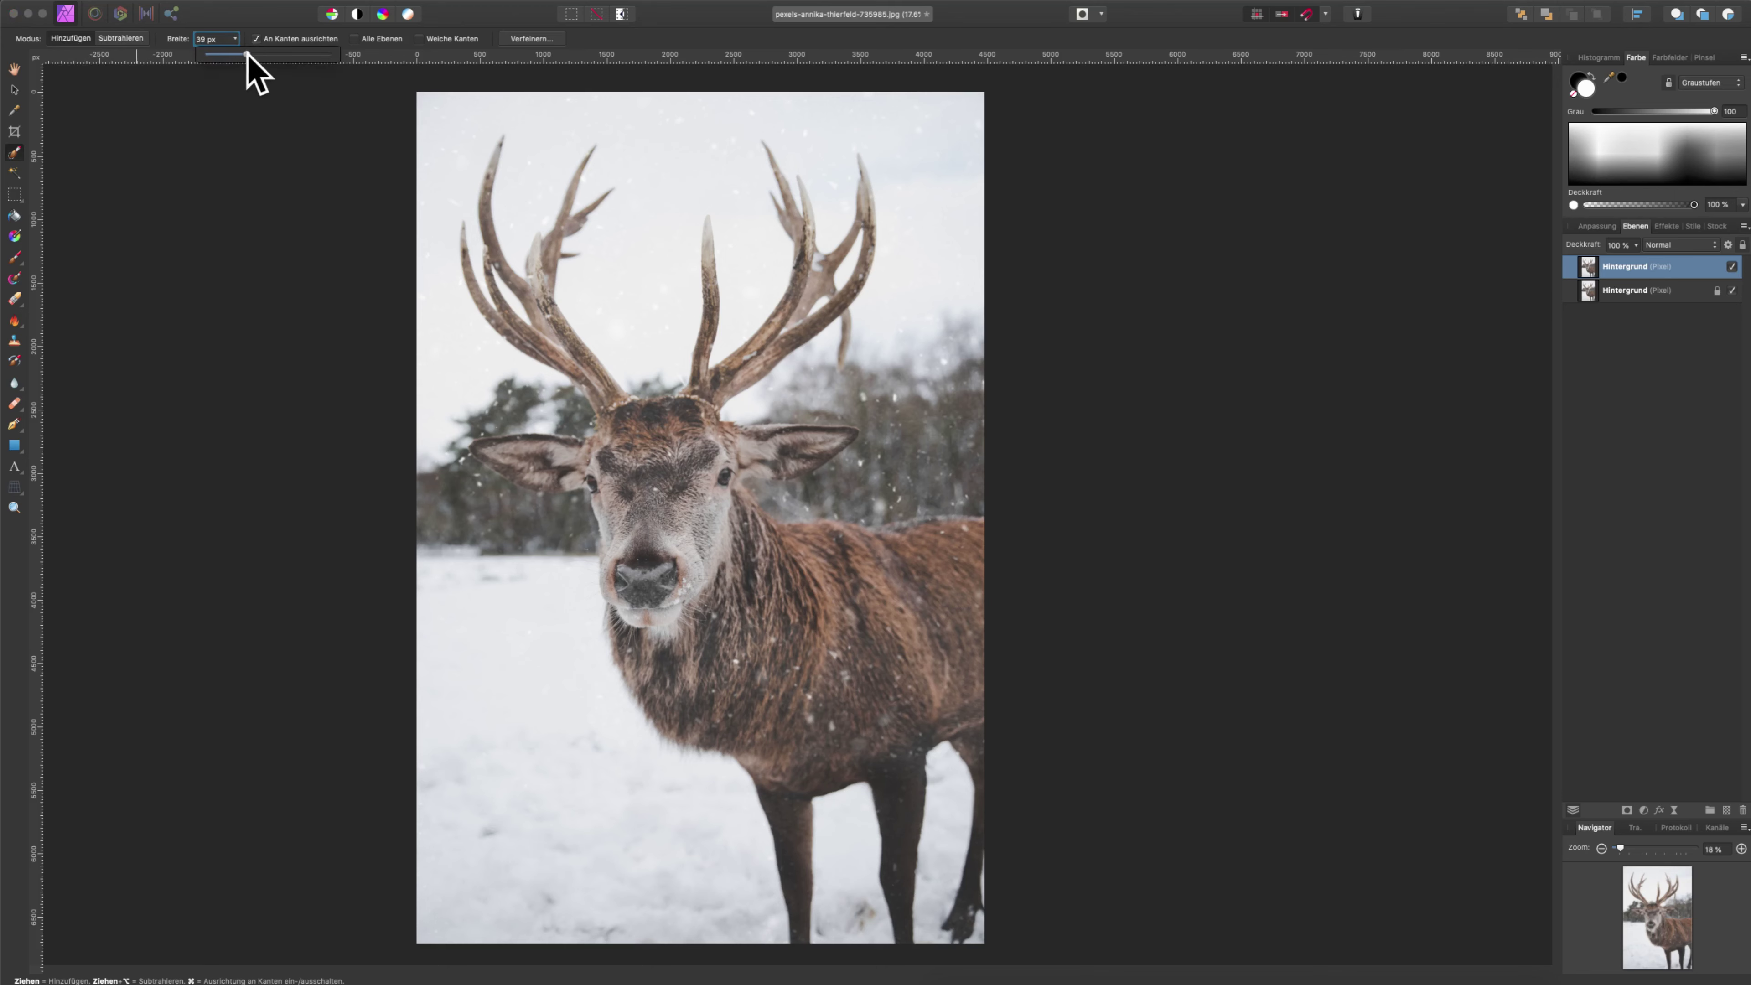
pyautogui.moveTo(697, 510)
pyautogui.mouseDown()
pyautogui.moveTo(662, 502)
pyautogui.moveTo(763, 536)
pyautogui.mouseUp()
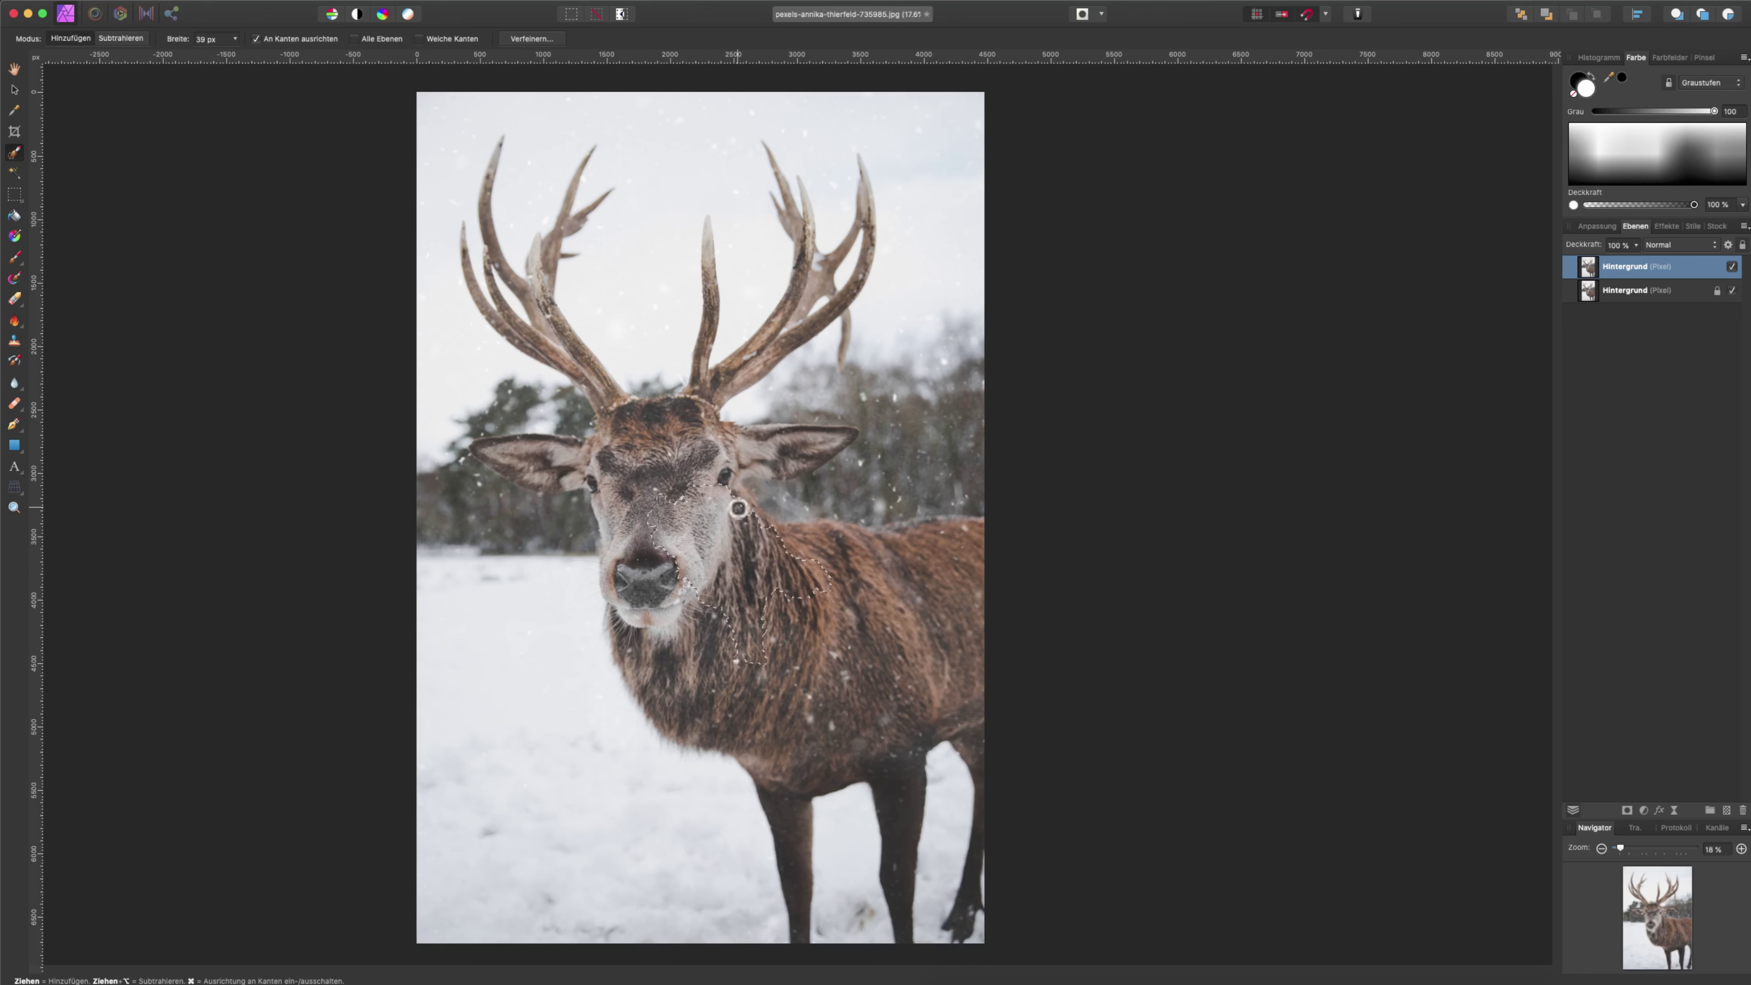
pyautogui.moveTo(858, 551)
pyautogui.mouseDown()
pyautogui.moveTo(883, 537)
pyautogui.moveTo(868, 732)
pyautogui.moveTo(883, 817)
pyautogui.moveTo(731, 735)
pyautogui.moveTo(597, 479)
pyautogui.moveTo(481, 447)
pyautogui.moveTo(797, 461)
pyautogui.mouseUp()
pyautogui.press('super+plus')
pyautogui.scroll(2, 817, 395)
pyautogui.hscroll(3, 817, 395)
pyautogui.moveTo(840, 364); pyautogui.dragTo(766, 293)
pyautogui.hscroll(-3, 766, 293)
pyautogui.moveTo(661, 427); pyautogui.dragTo(577, 314)
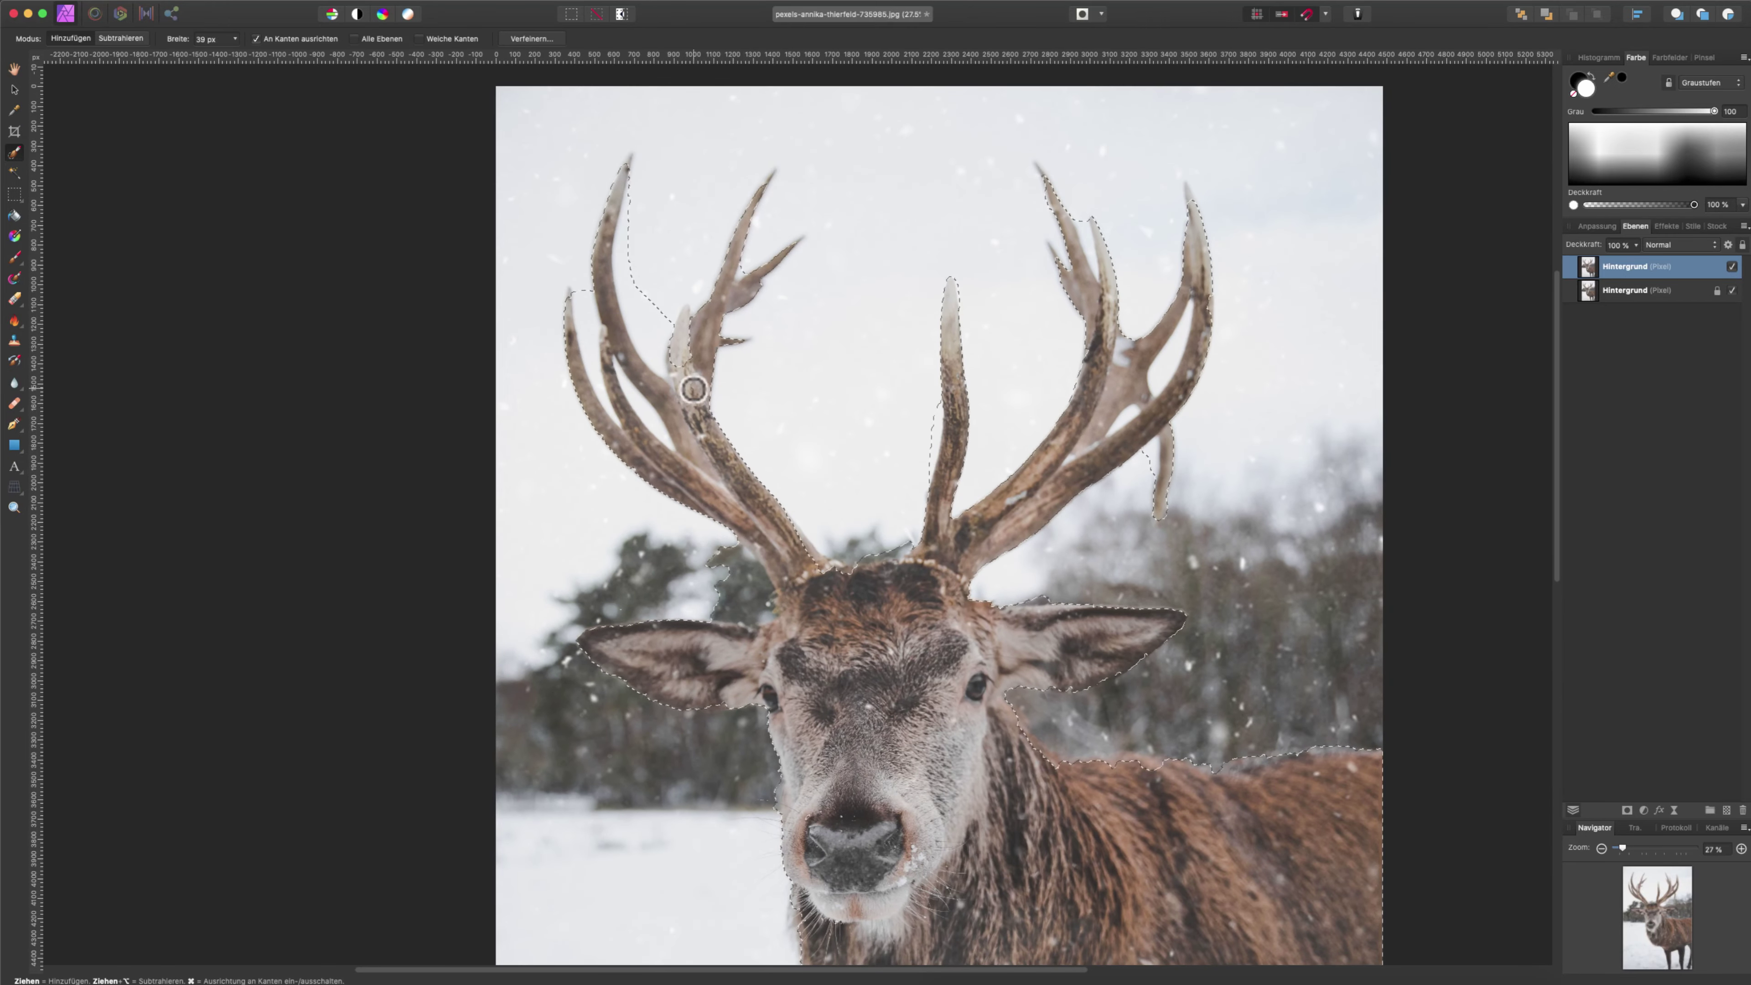
# - Refine the antler selection with a 23 px add brush, then mask the top copy with it
pyautogui.press('super+plus')
pyautogui.moveTo(234, 39); pyautogui.dragTo(207, 68)
pyautogui.scroll(3, 1161, 363)
pyautogui.hscroll(5, 1160, 364)
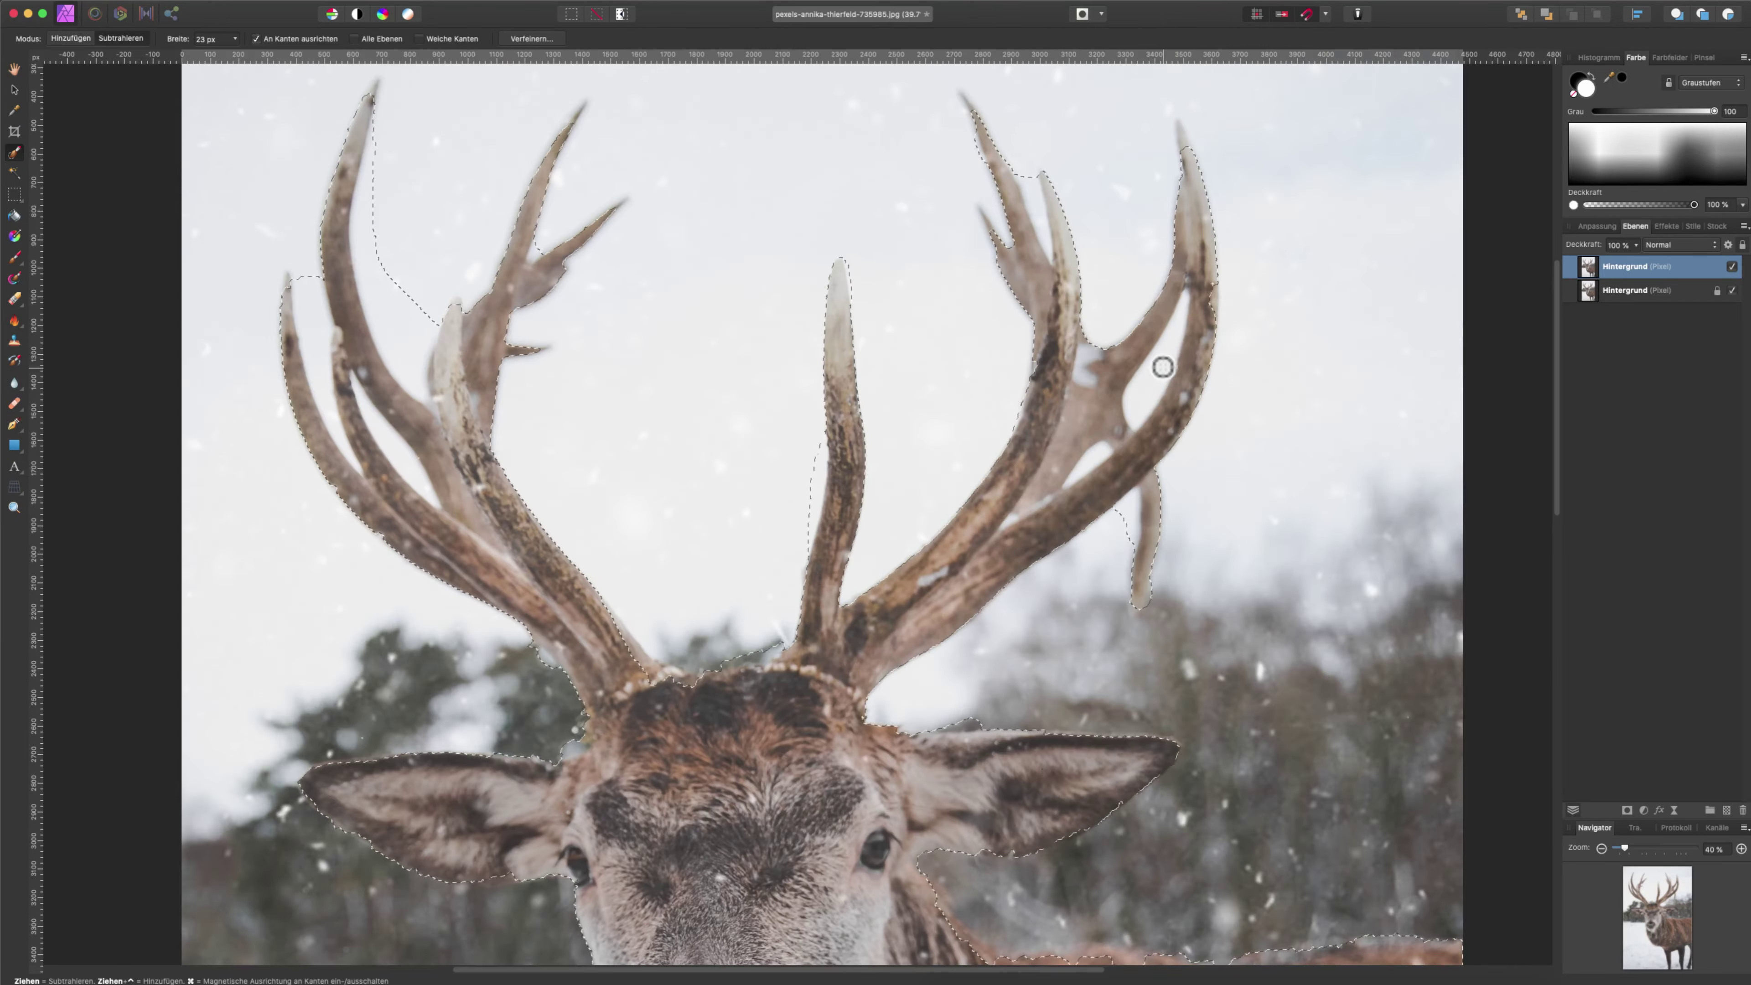
pyautogui.hscroll(-4, 1313, 203)
pyautogui.hscroll(-2, 784, 361)
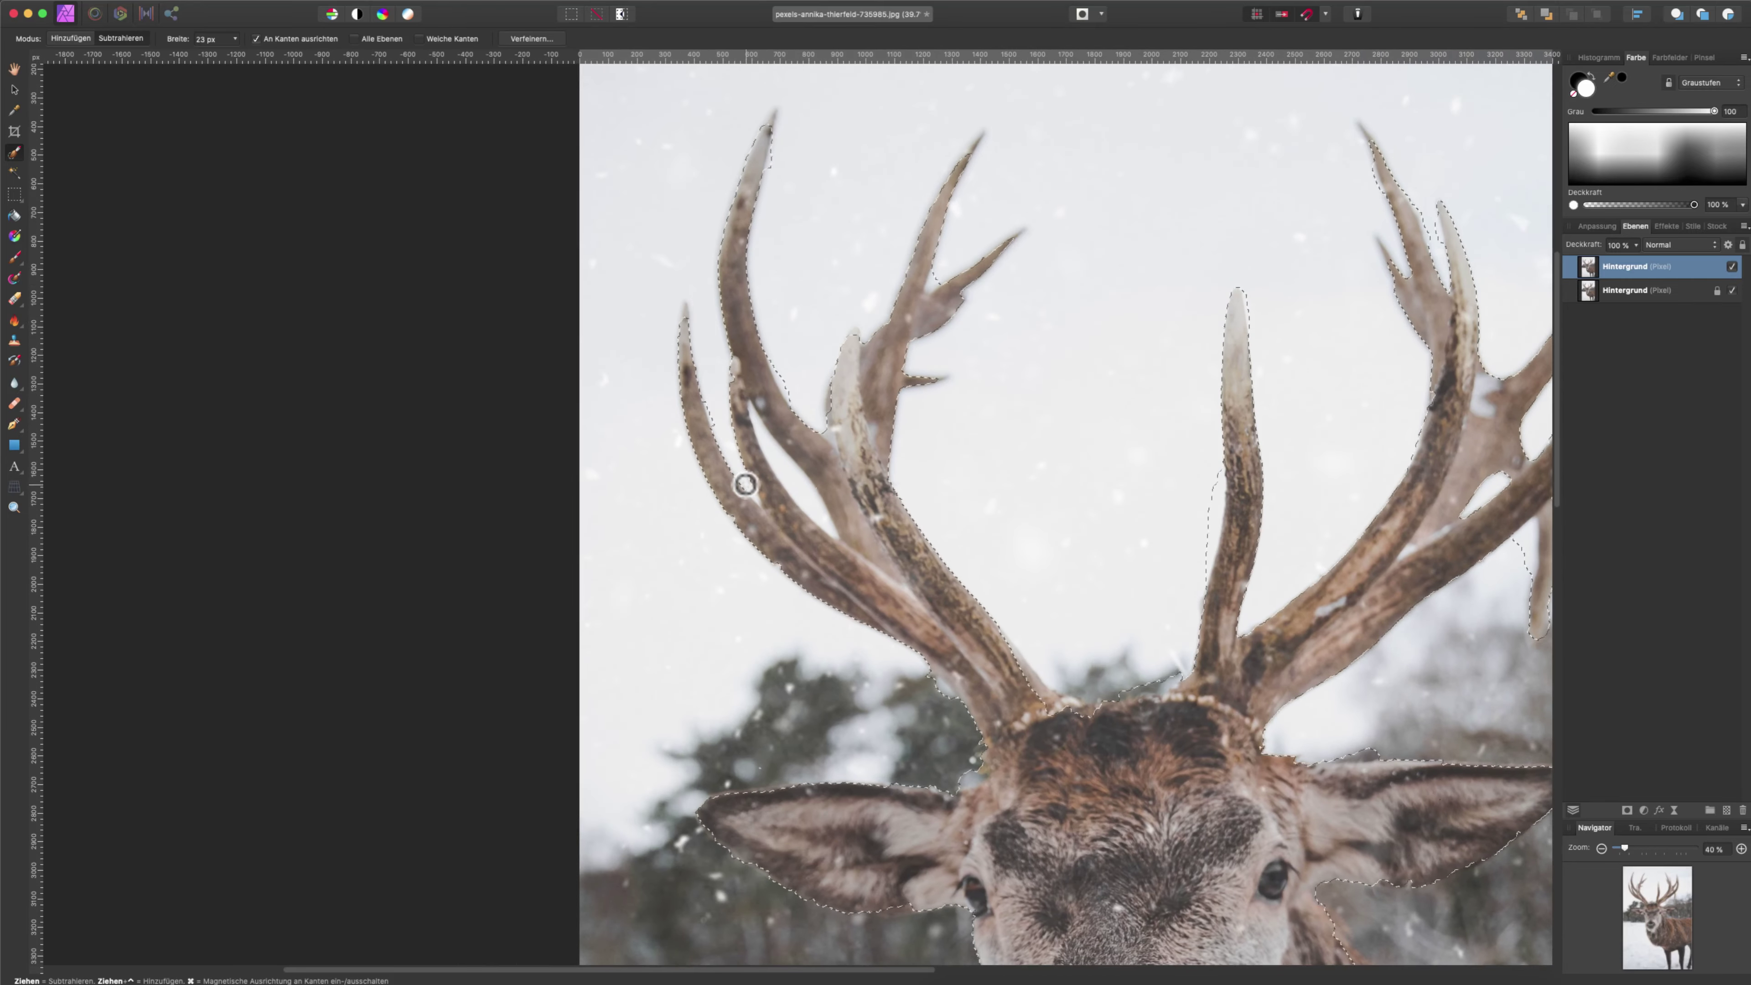
pyautogui.scroll(-3, 944, 504)
pyautogui.scroll(-5, 1067, 407)
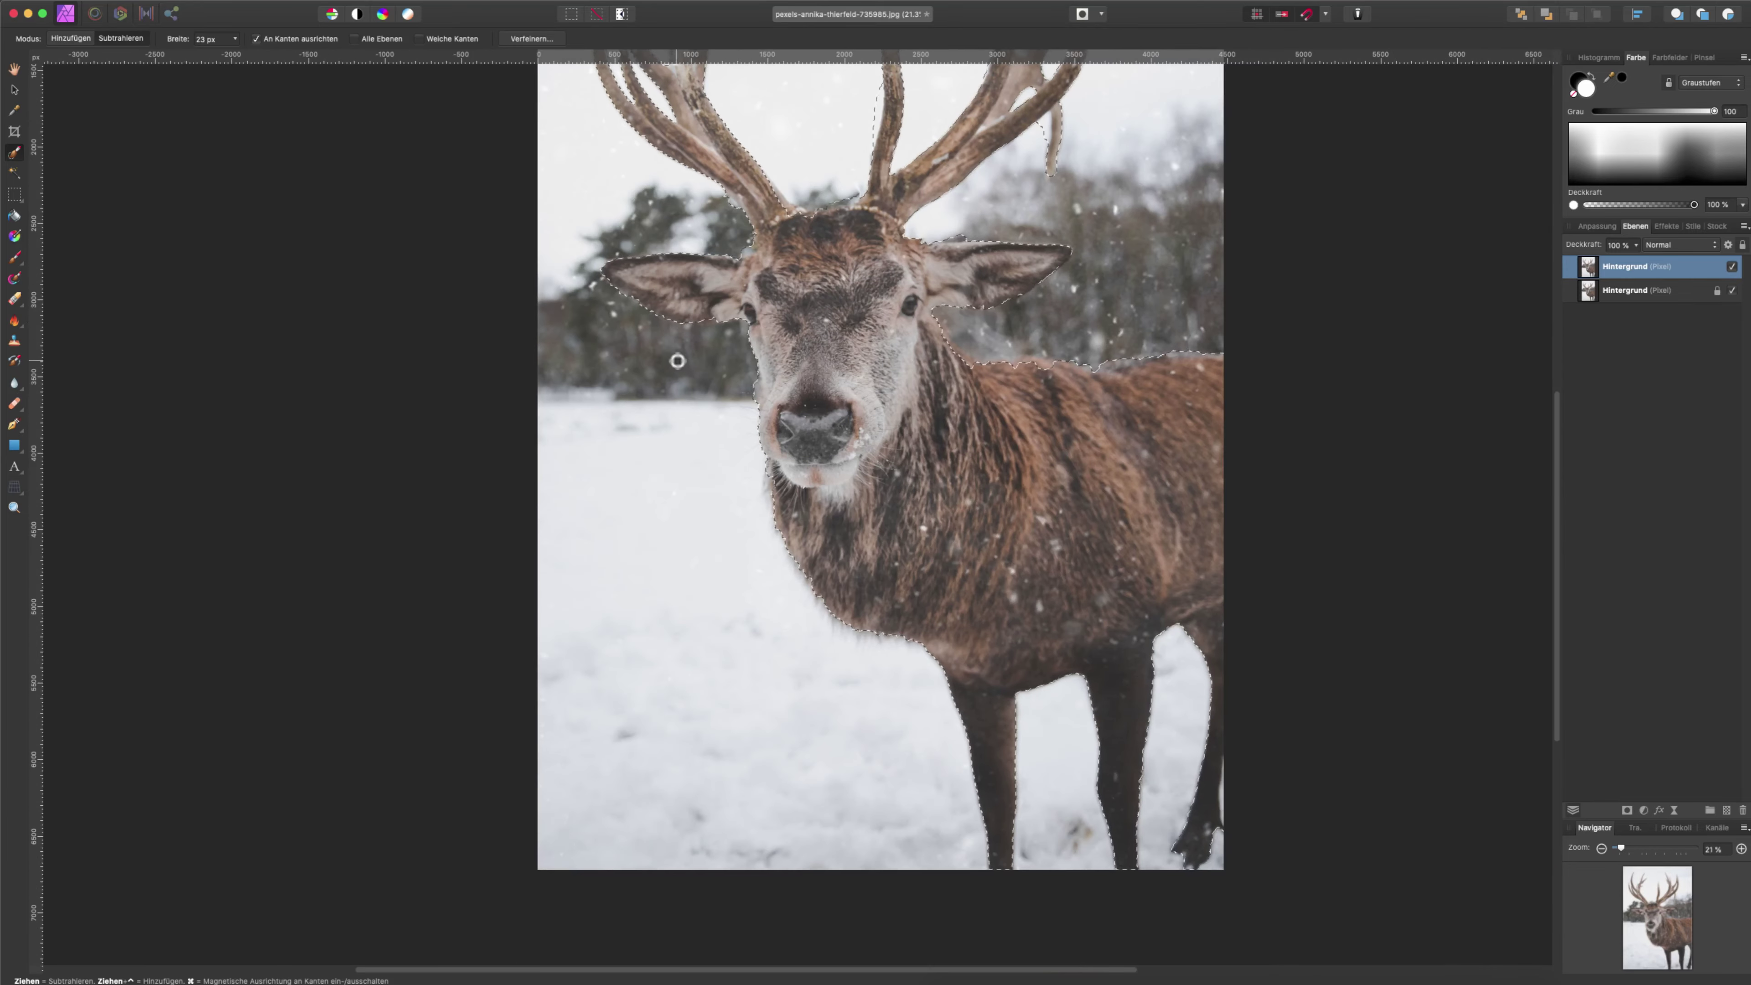
pyautogui.click(81, 38)
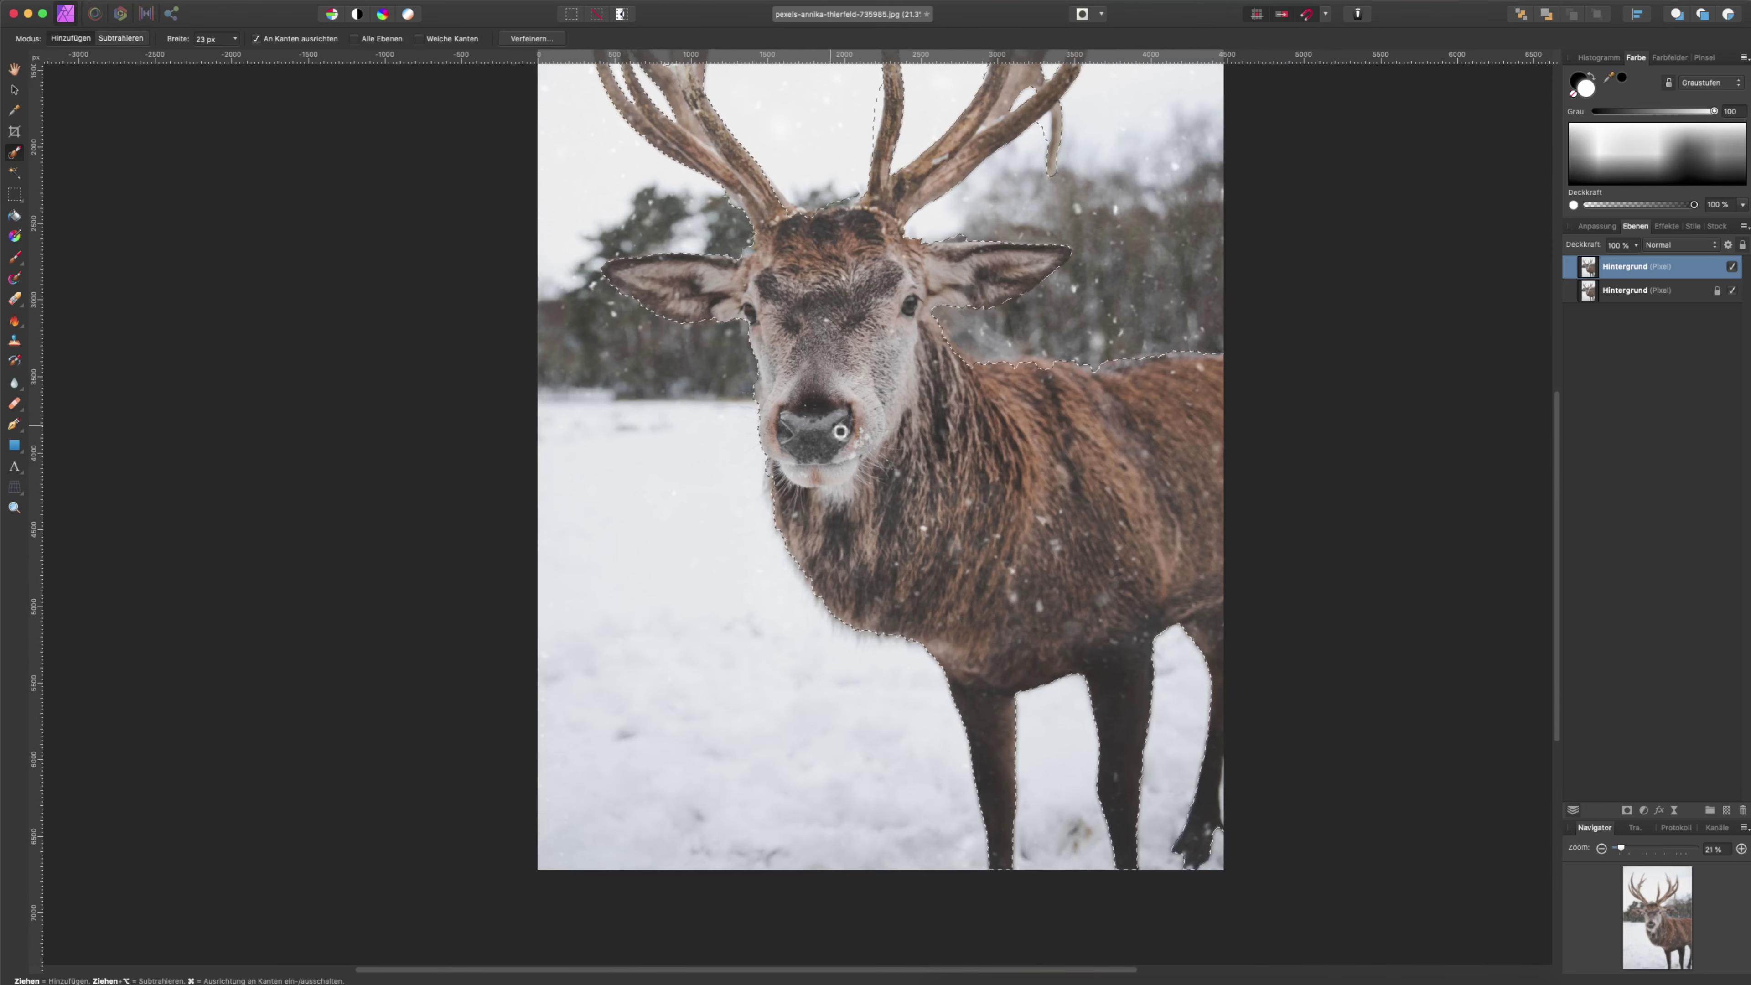
pyautogui.scroll(-3, 947, 483)
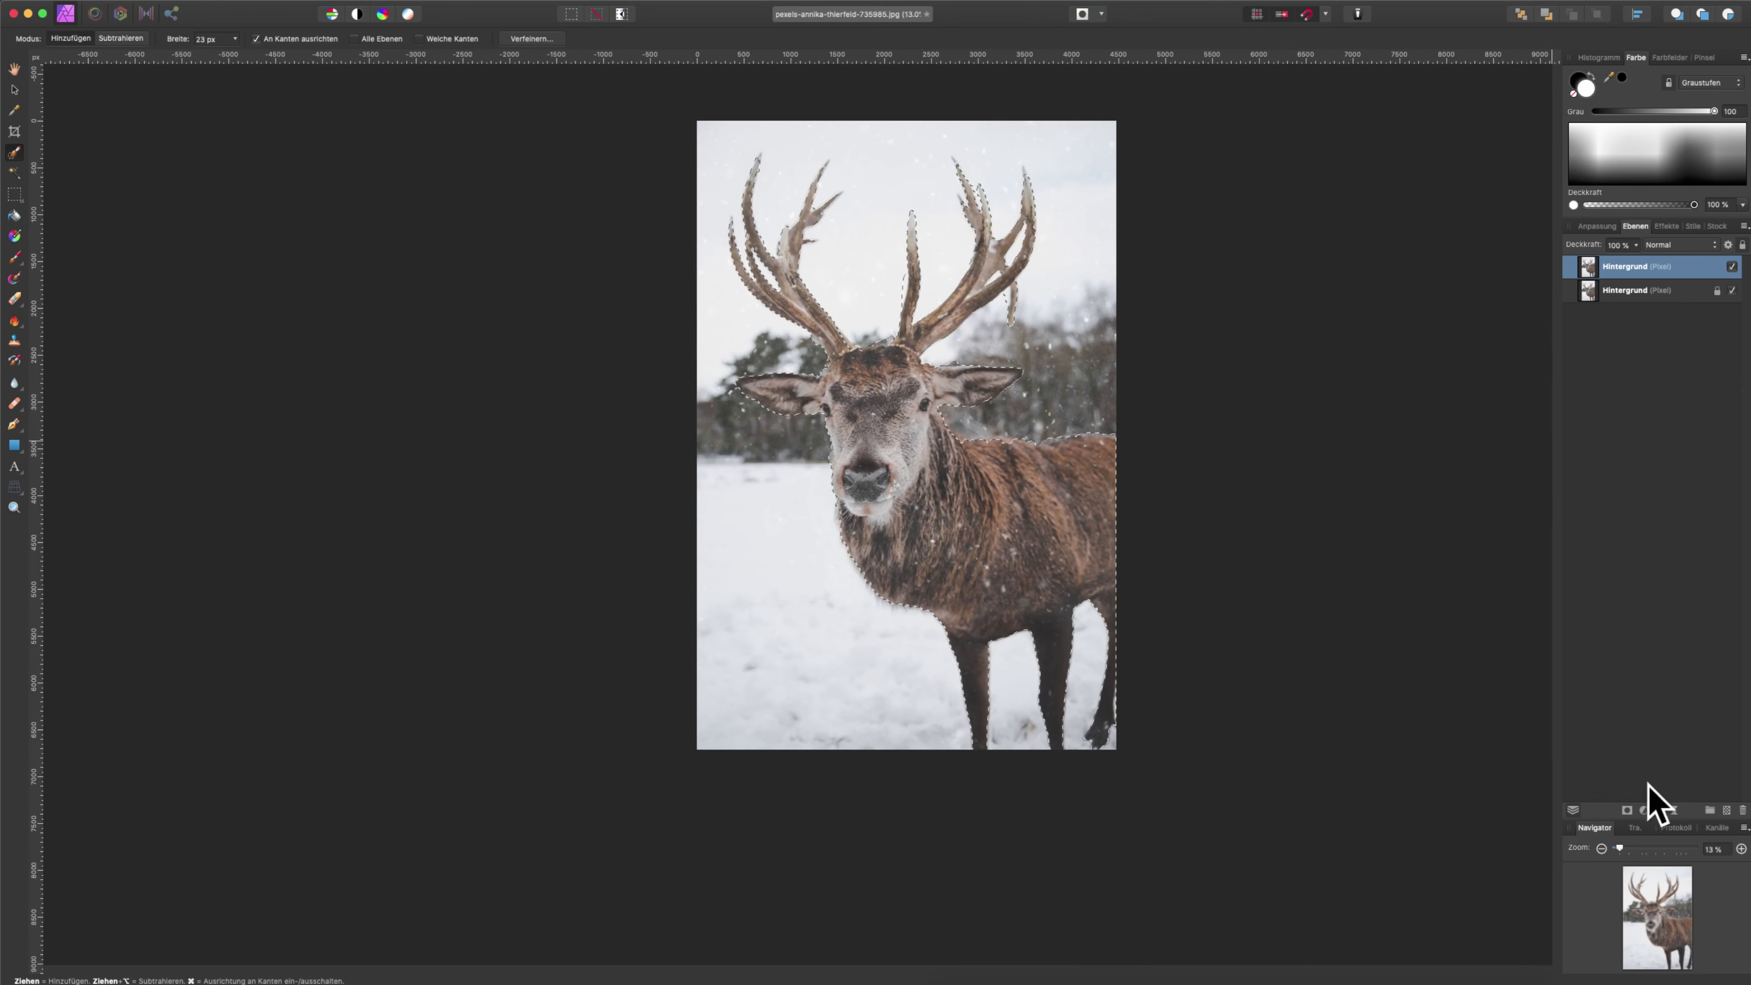
pyautogui.click(1627, 810)
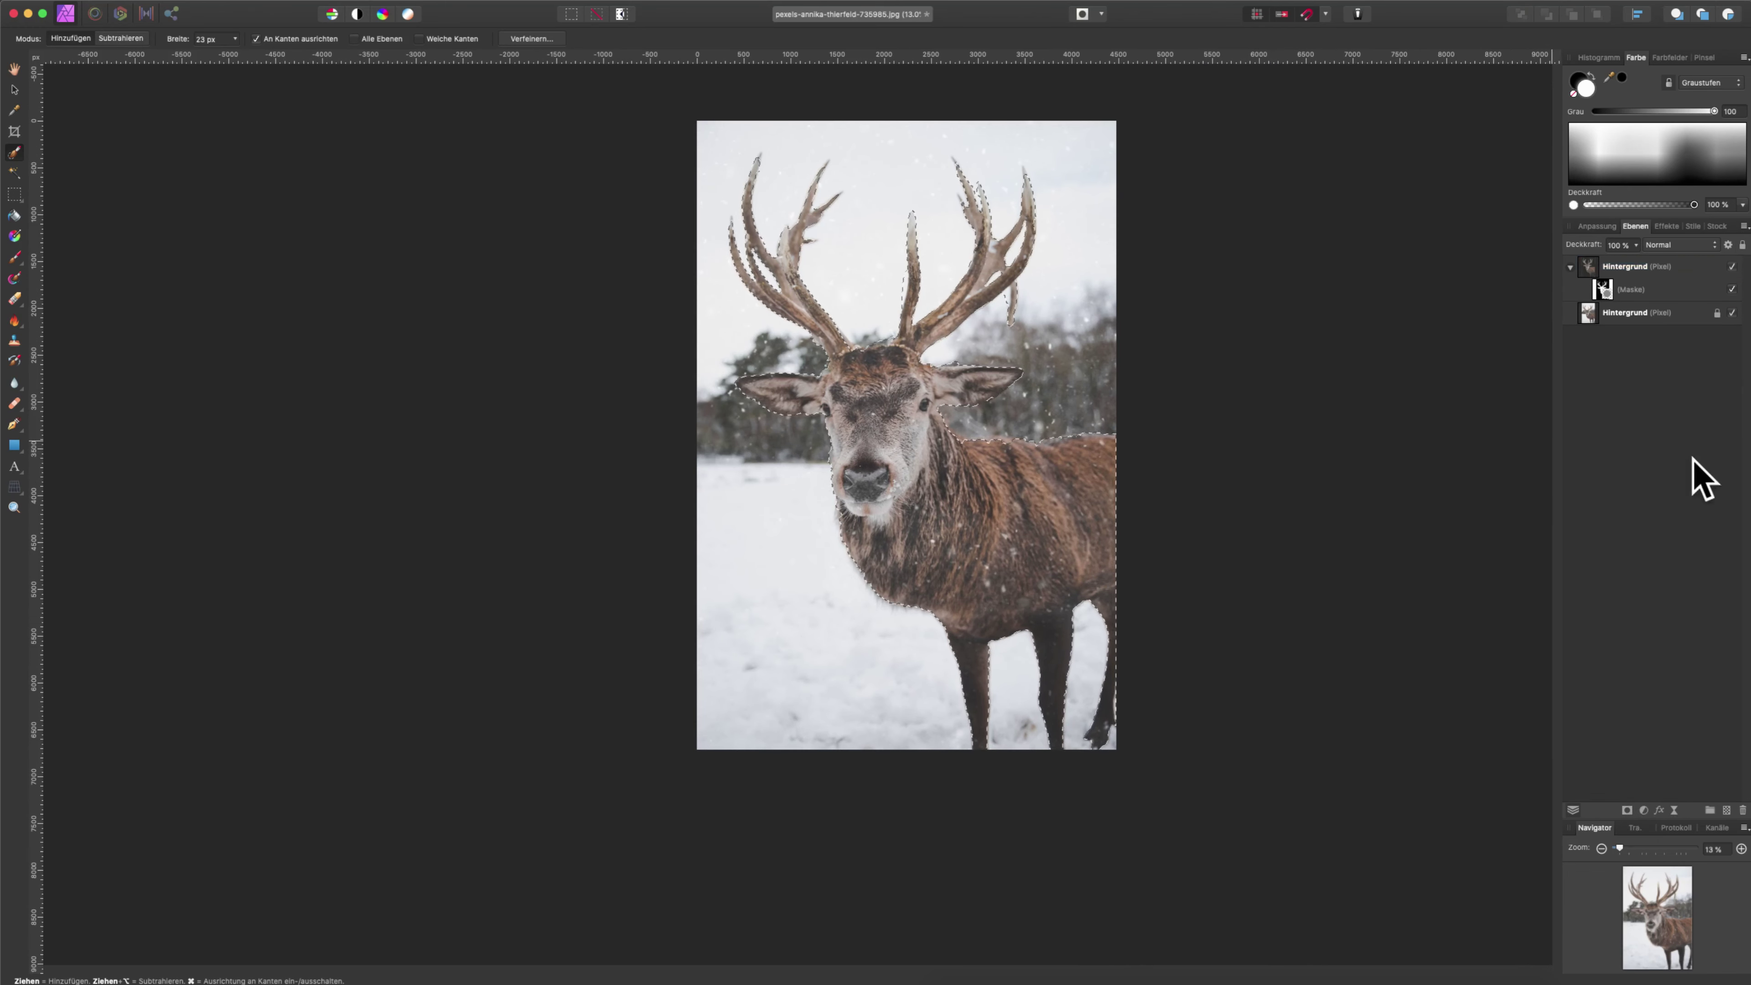
# - Hide the original Hintergrund layer, clear the selection, and select the deer's mask
pyautogui.click(1732, 312)
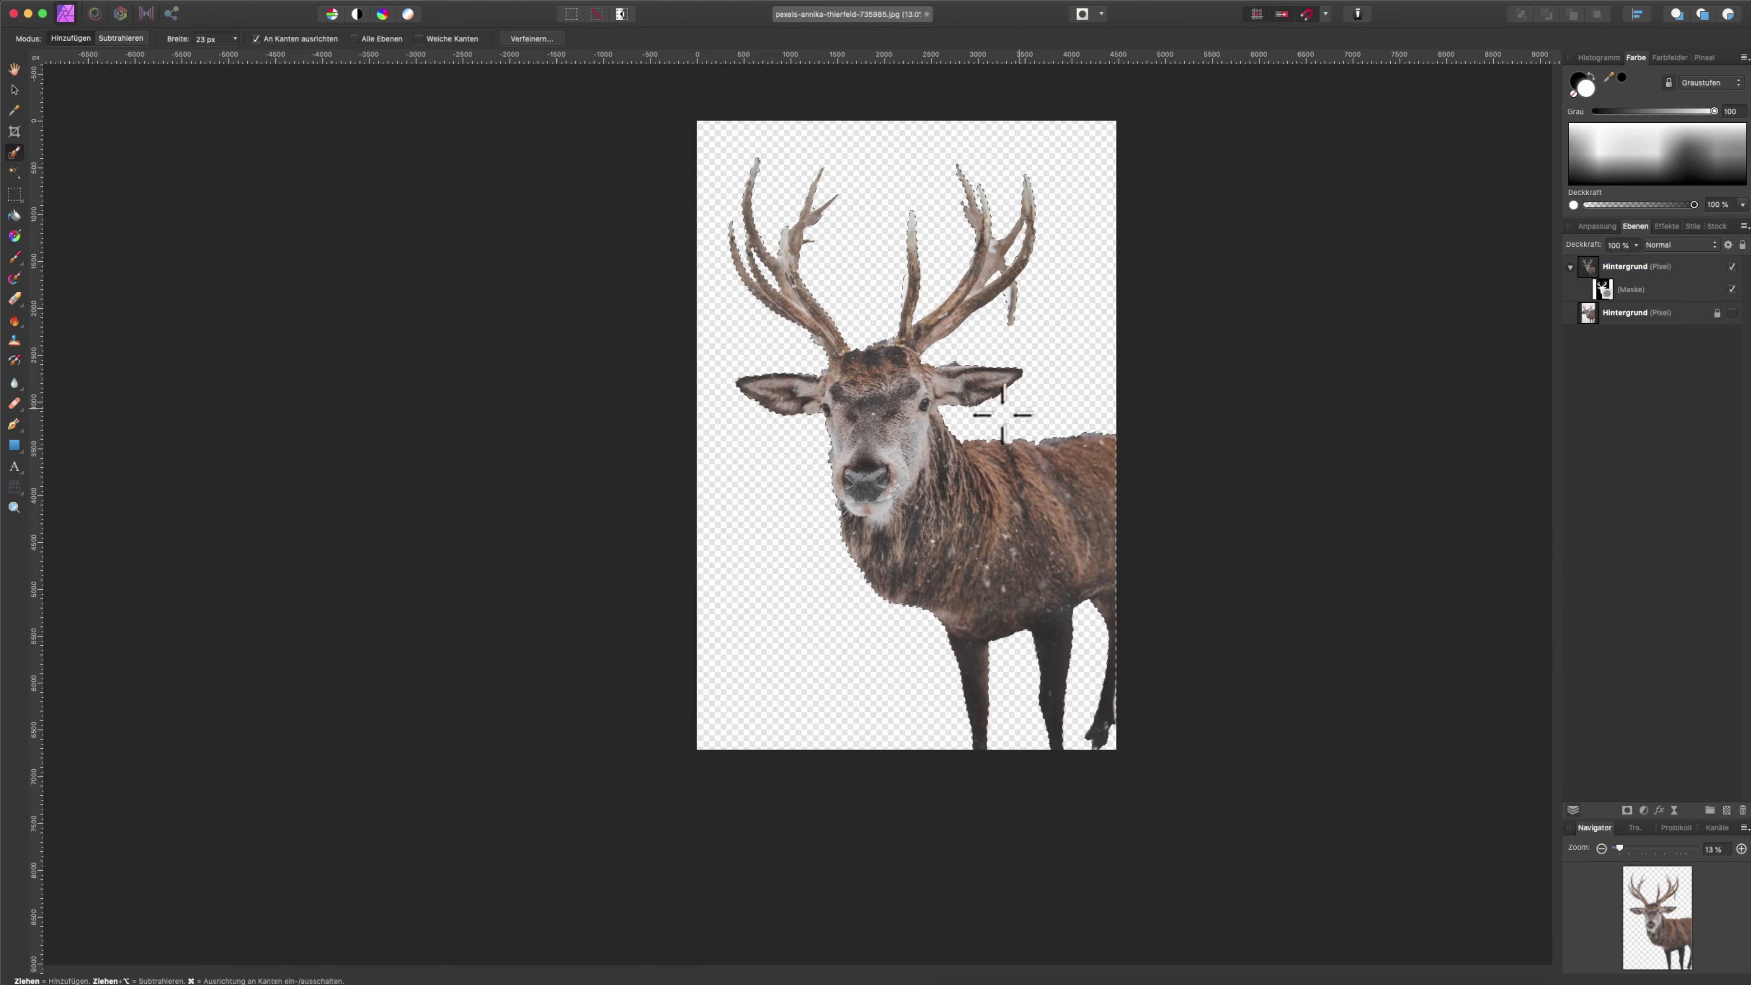
pyautogui.scroll(-2, 948, 524)
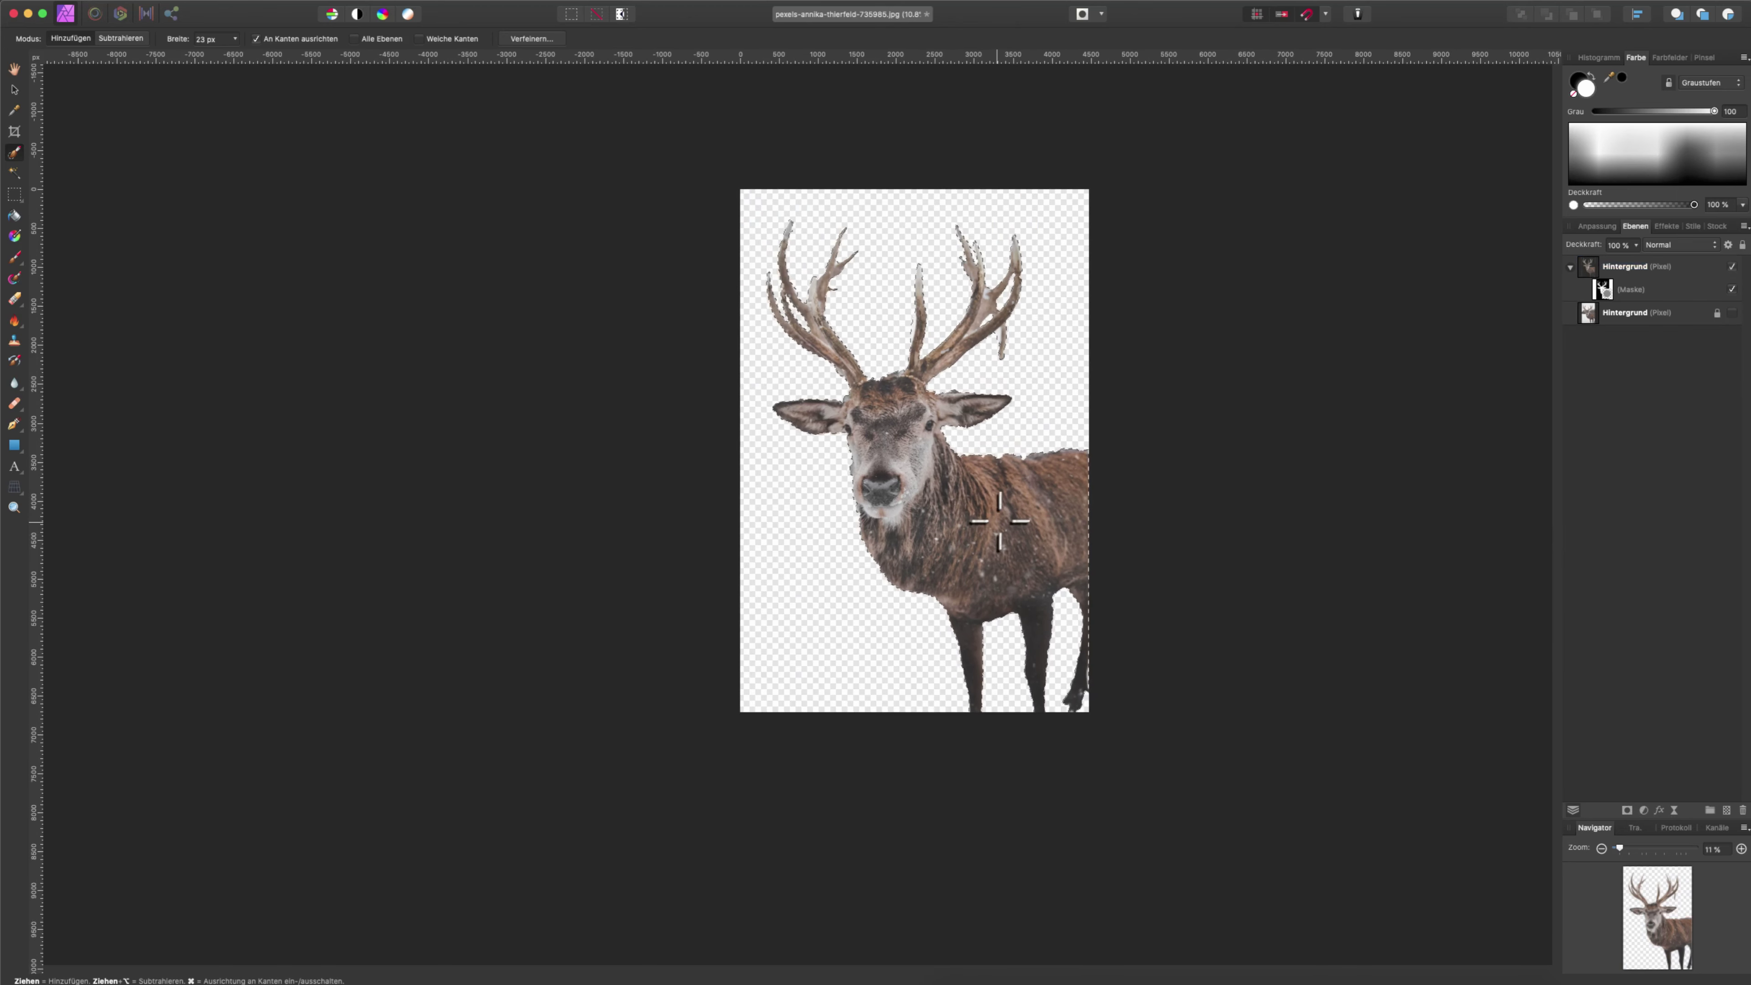
pyautogui.moveTo(985, 508); pyautogui.dragTo(1110, 566)
pyautogui.scroll(3, 1109, 566)
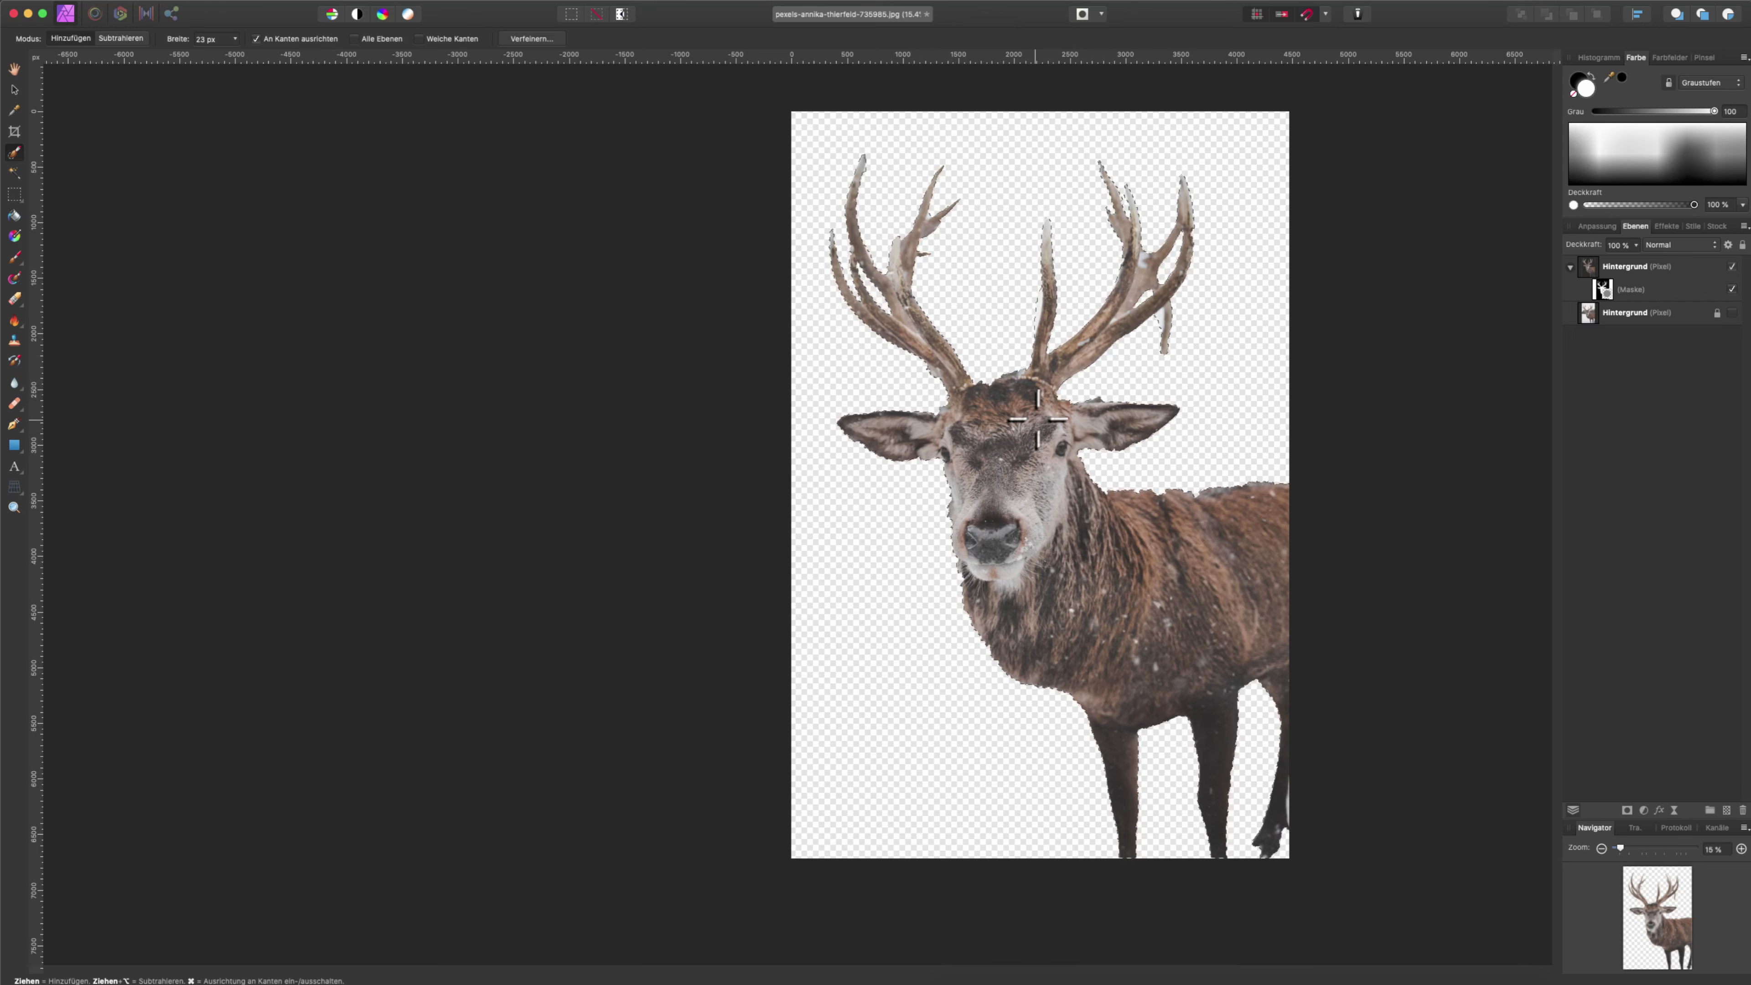
pyautogui.press('super+d')
pyautogui.click(1603, 290)
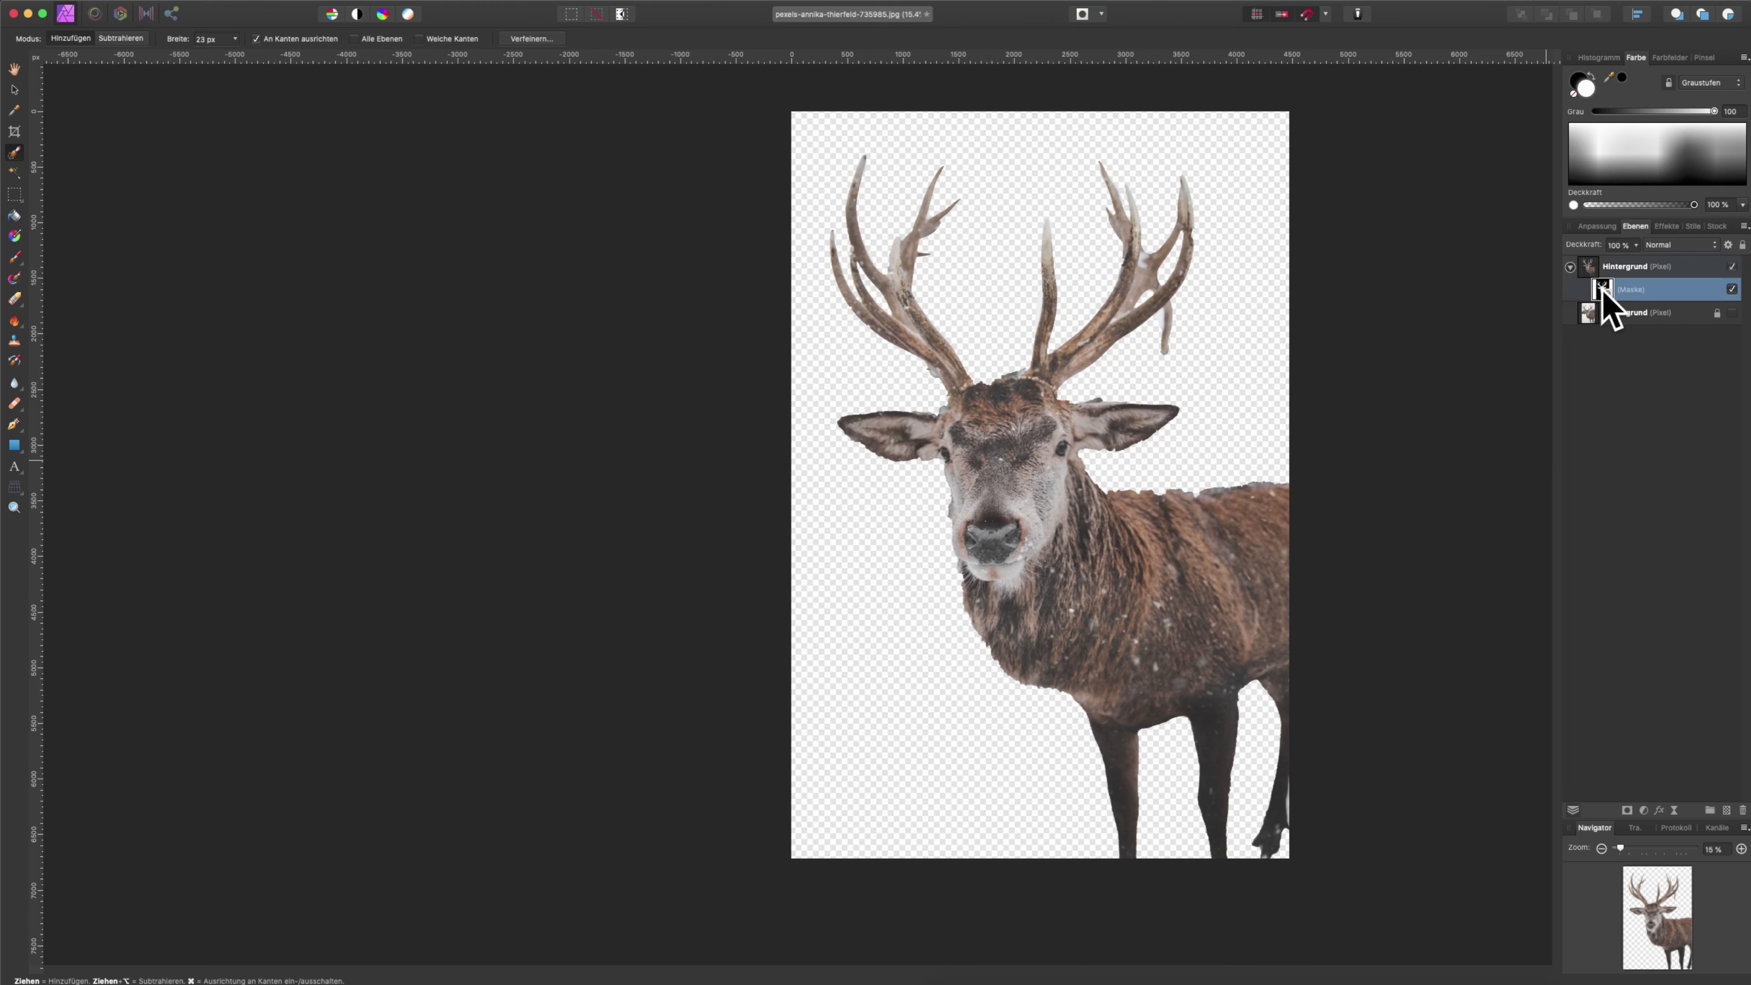
# - Start Refine Mask on the deer's mask with 0.8 px feather and 17 % border width
pyautogui.rightClick(1602, 289)
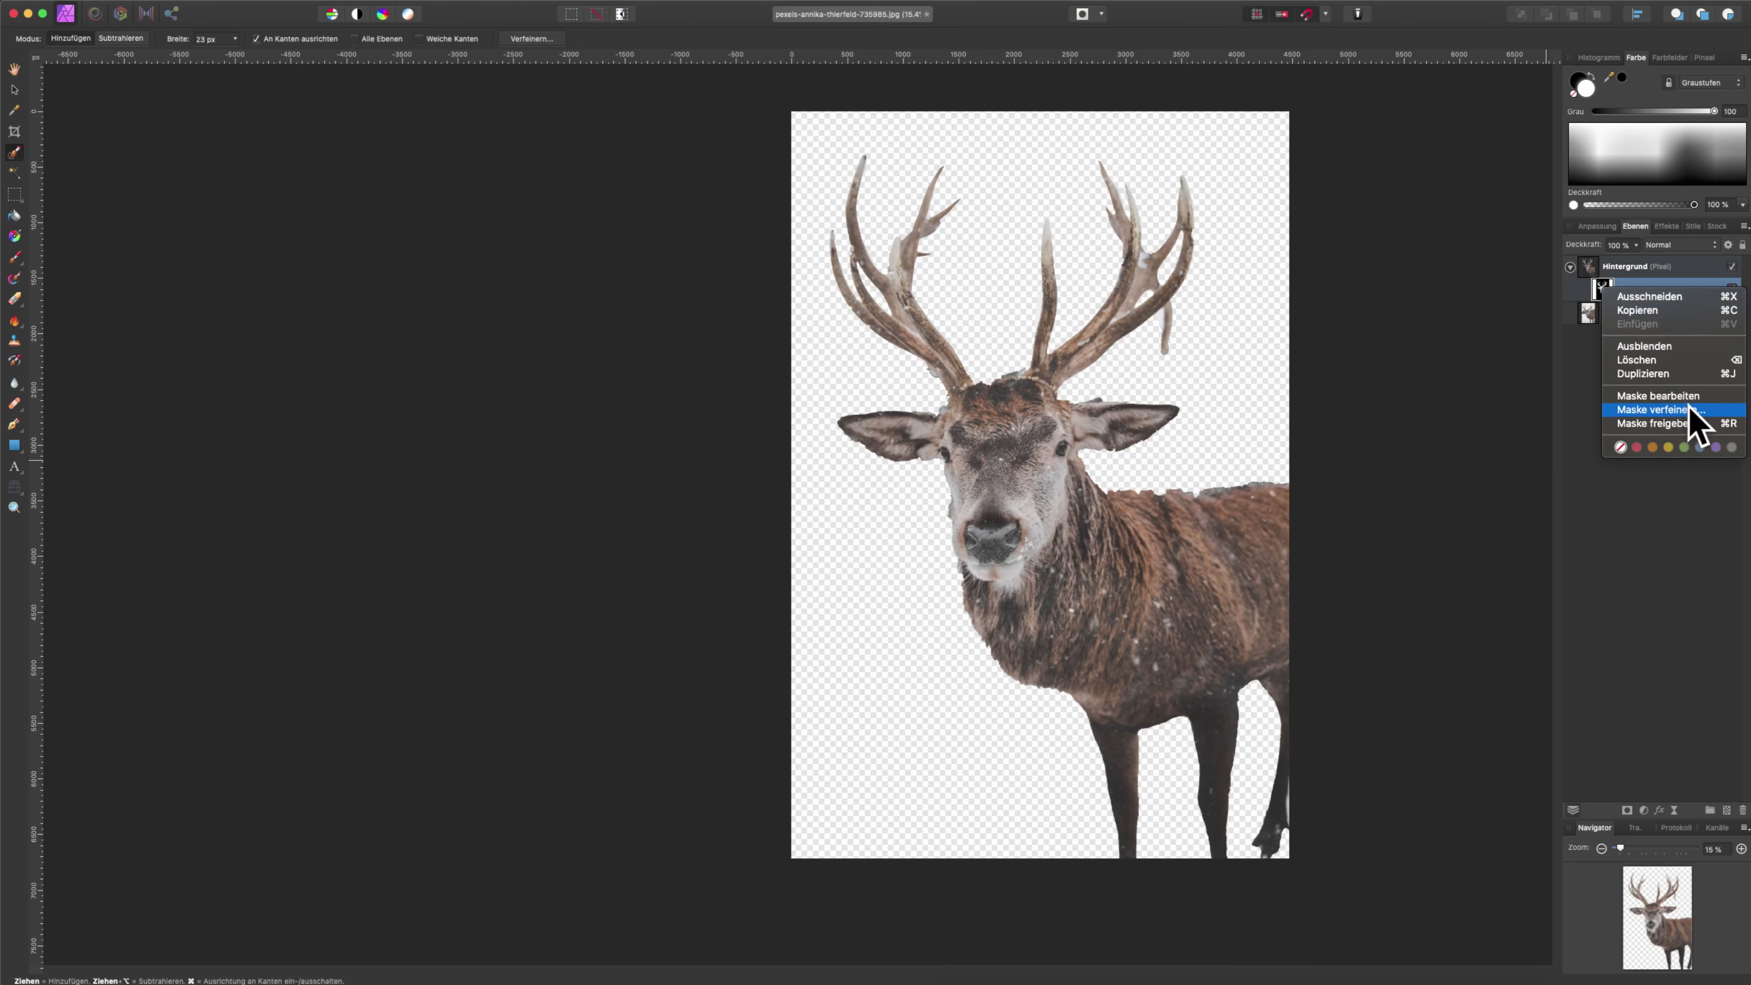
pyautogui.click(1682, 412)
pyautogui.moveTo(1334, 662)
pyautogui.mouseDown()
pyautogui.moveTo(520, 530)
pyautogui.moveTo(523, 271)
pyautogui.mouseUp()
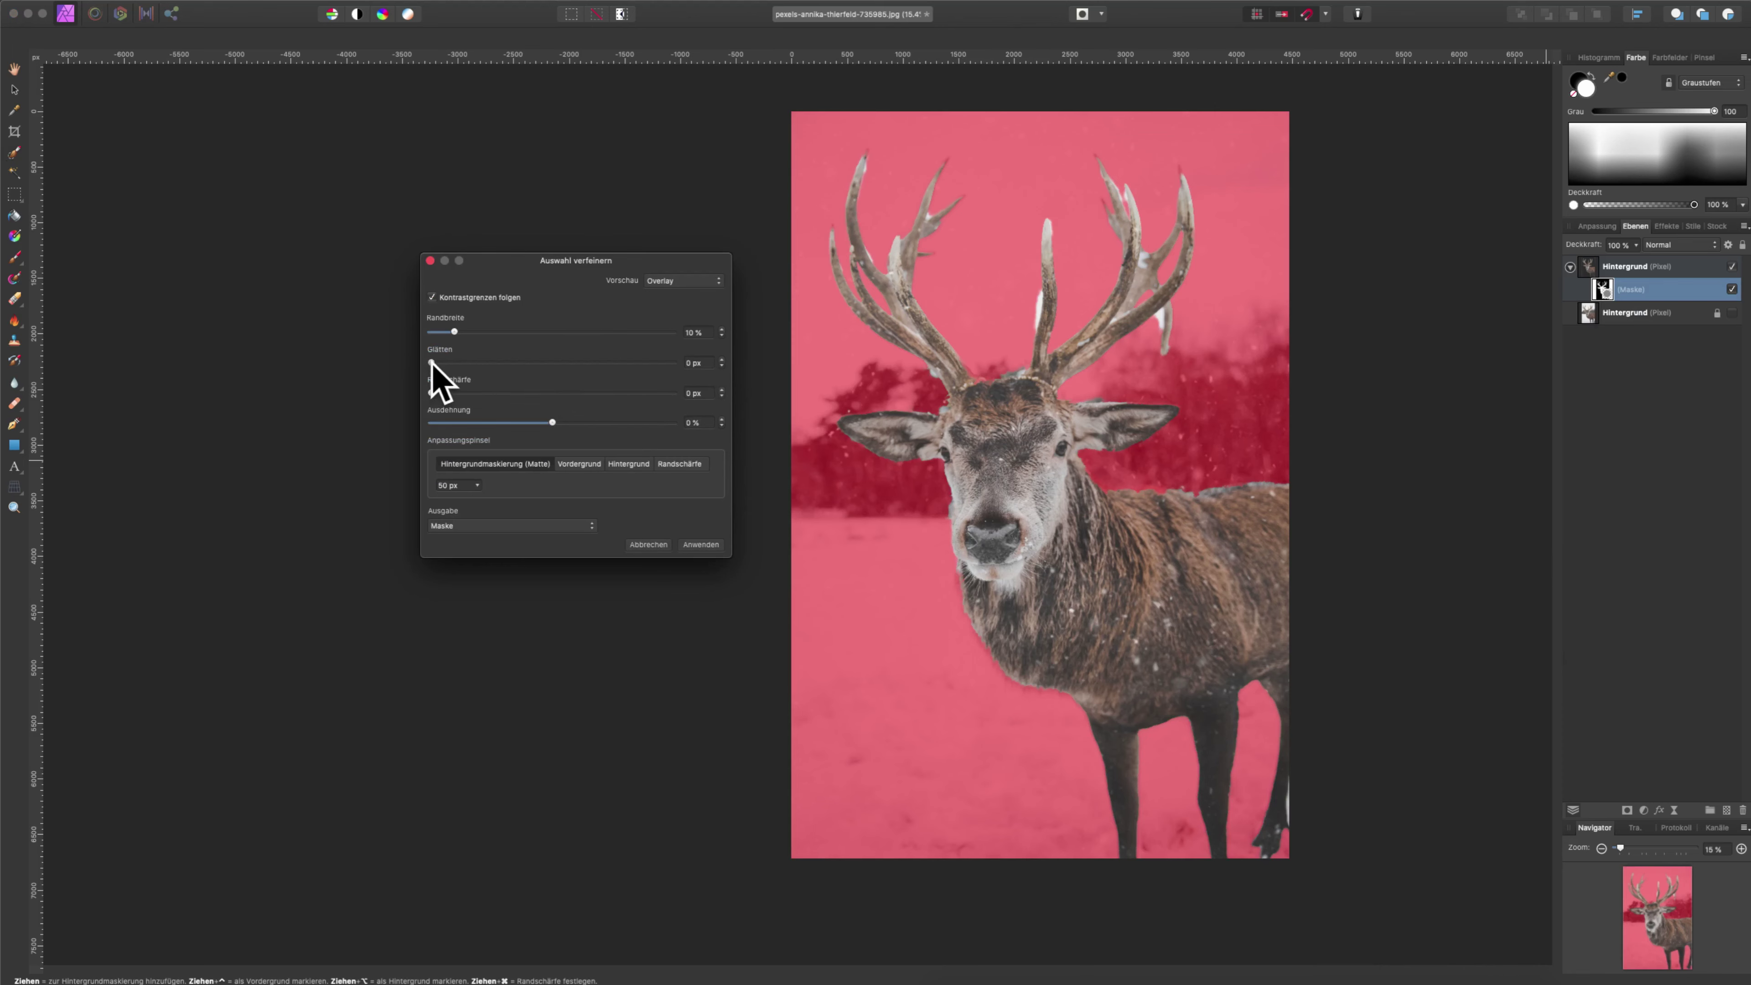
pyautogui.moveTo(431, 393); pyautogui.dragTo(477, 393)
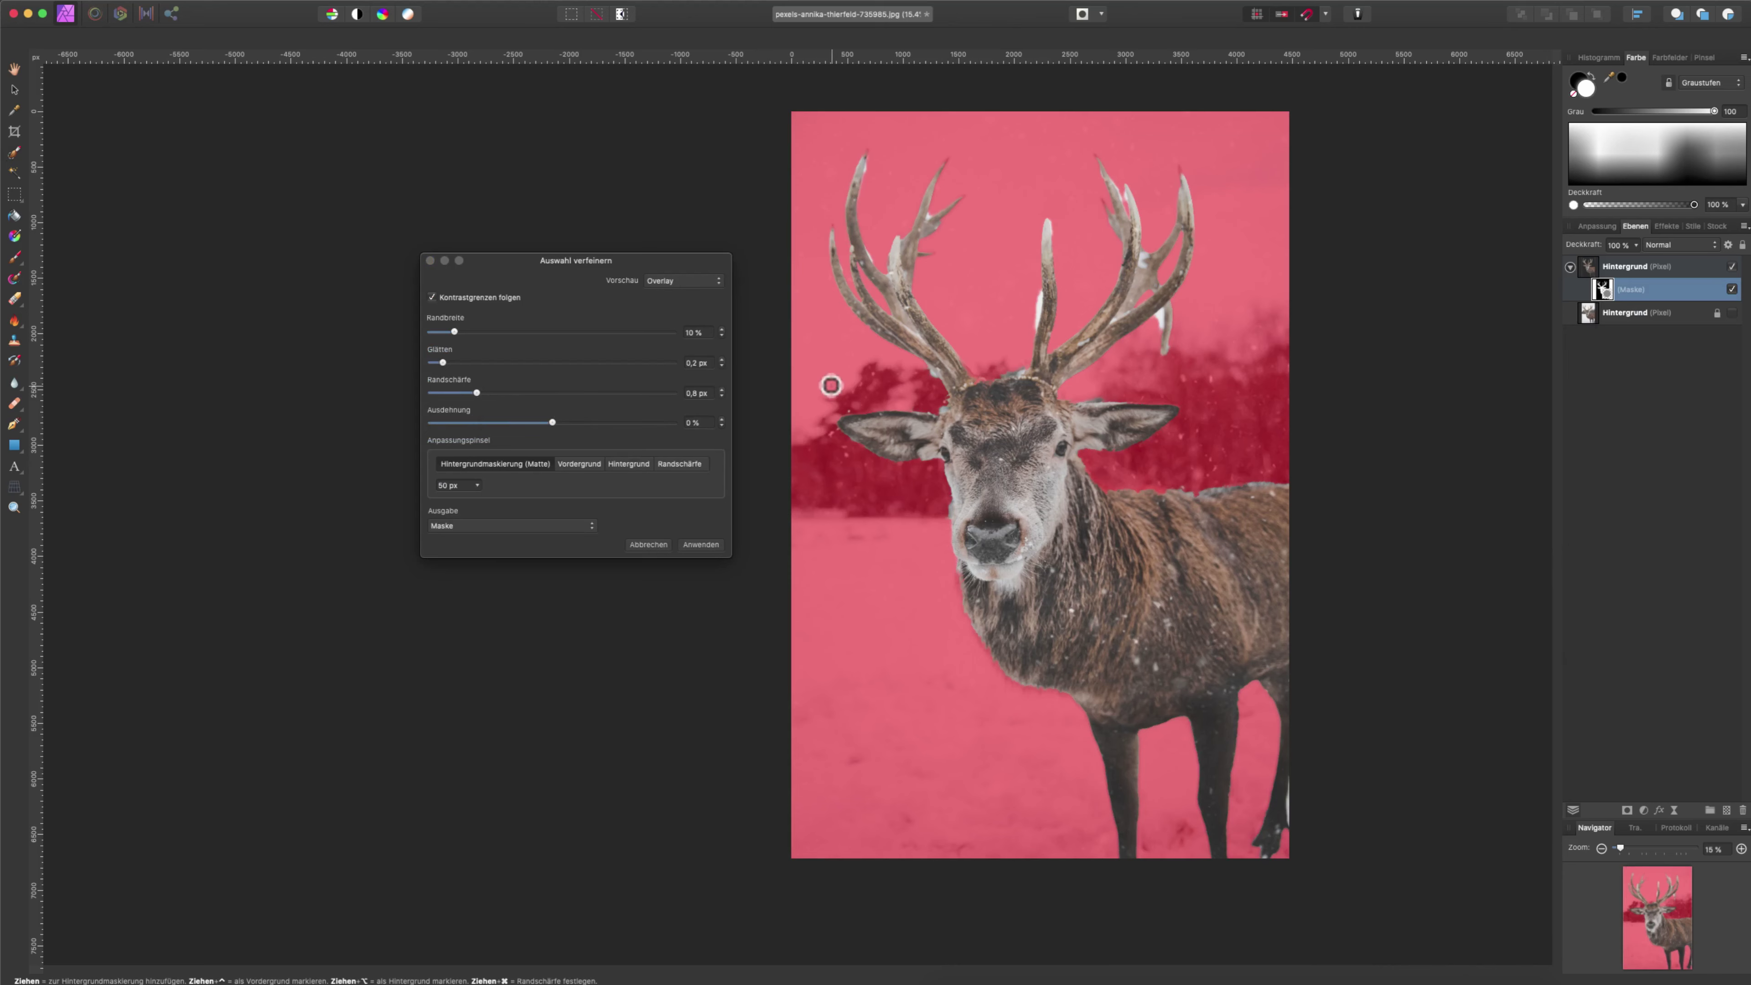
pyautogui.moveTo(673, 264); pyautogui.dragTo(780, 254)
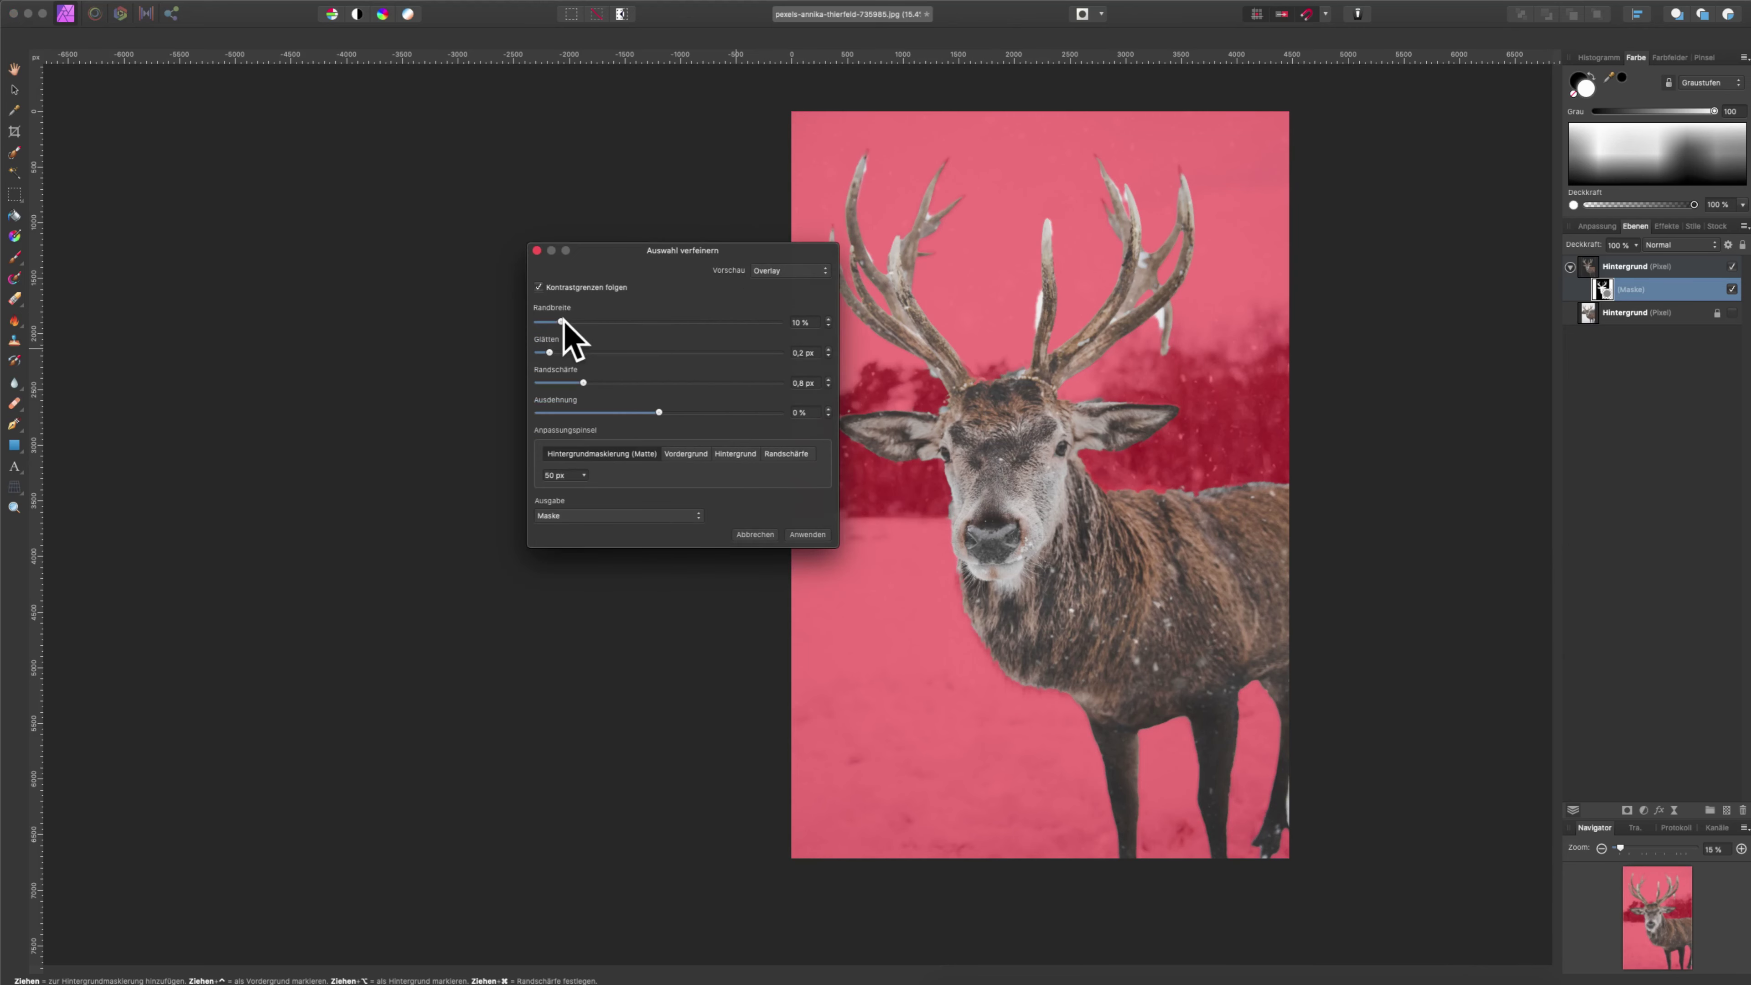
pyautogui.moveTo(562, 321); pyautogui.dragTo(576, 322)
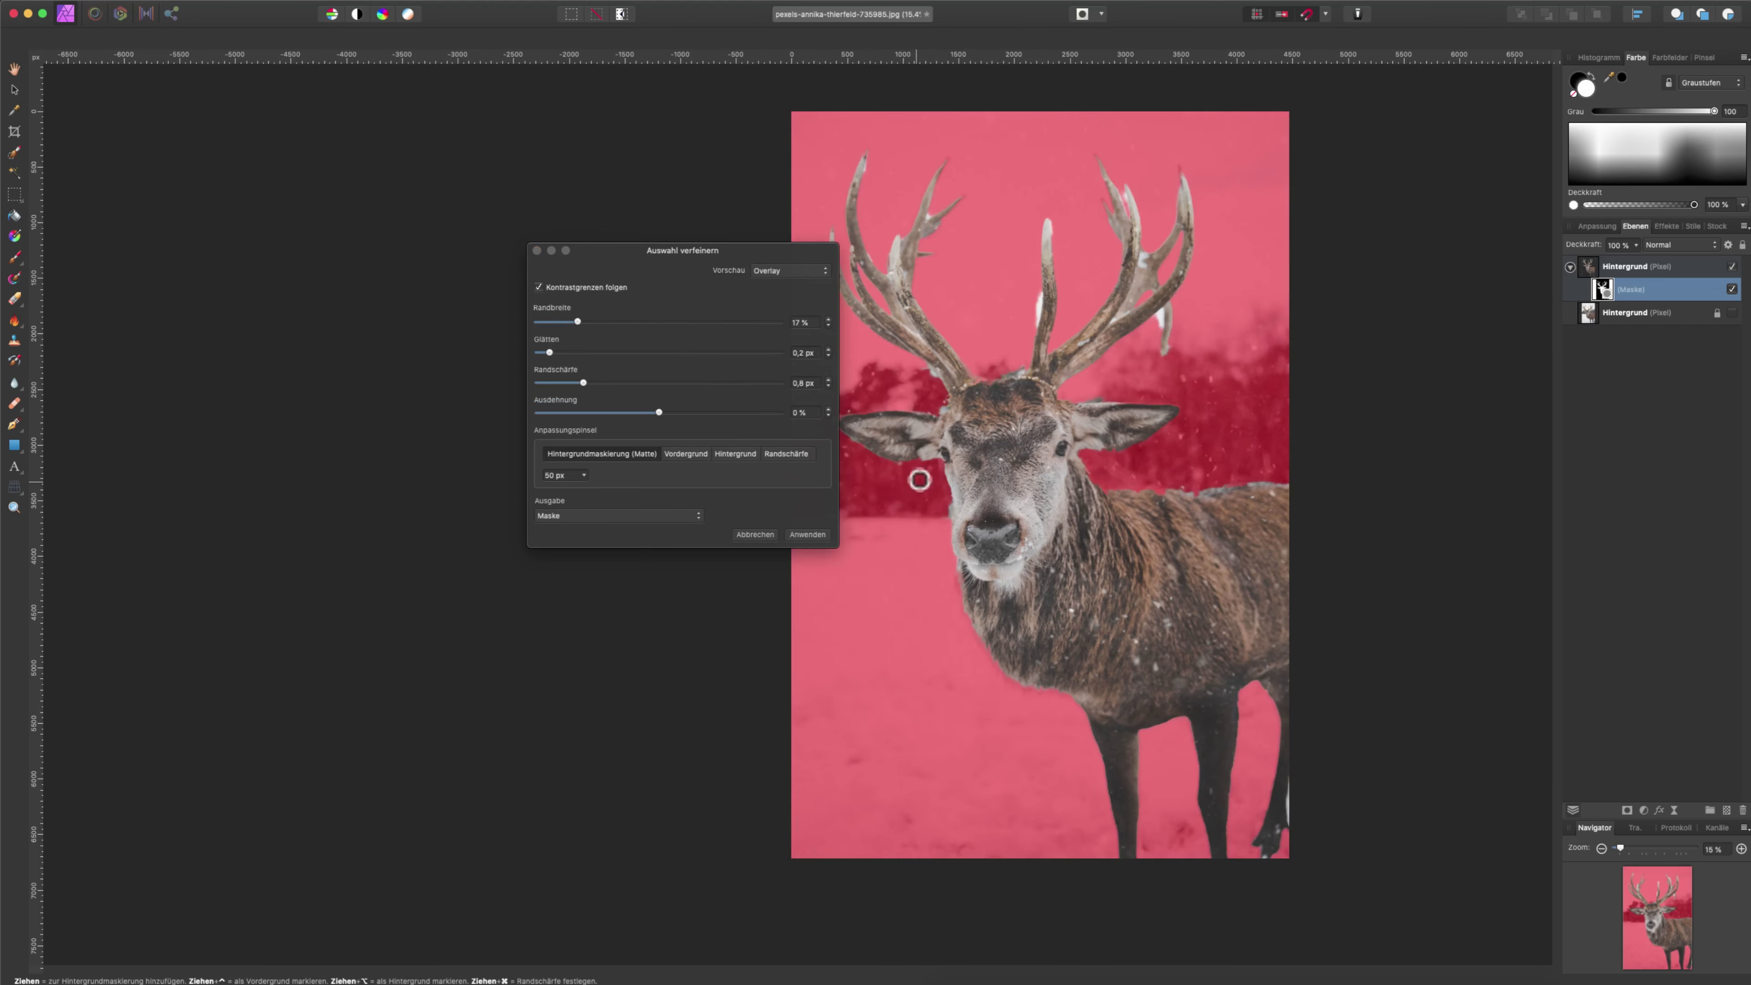
# - Brush-refine the mask around the central and right antlers using a smaller brush
pyautogui.scroll(3, 1037, 362)
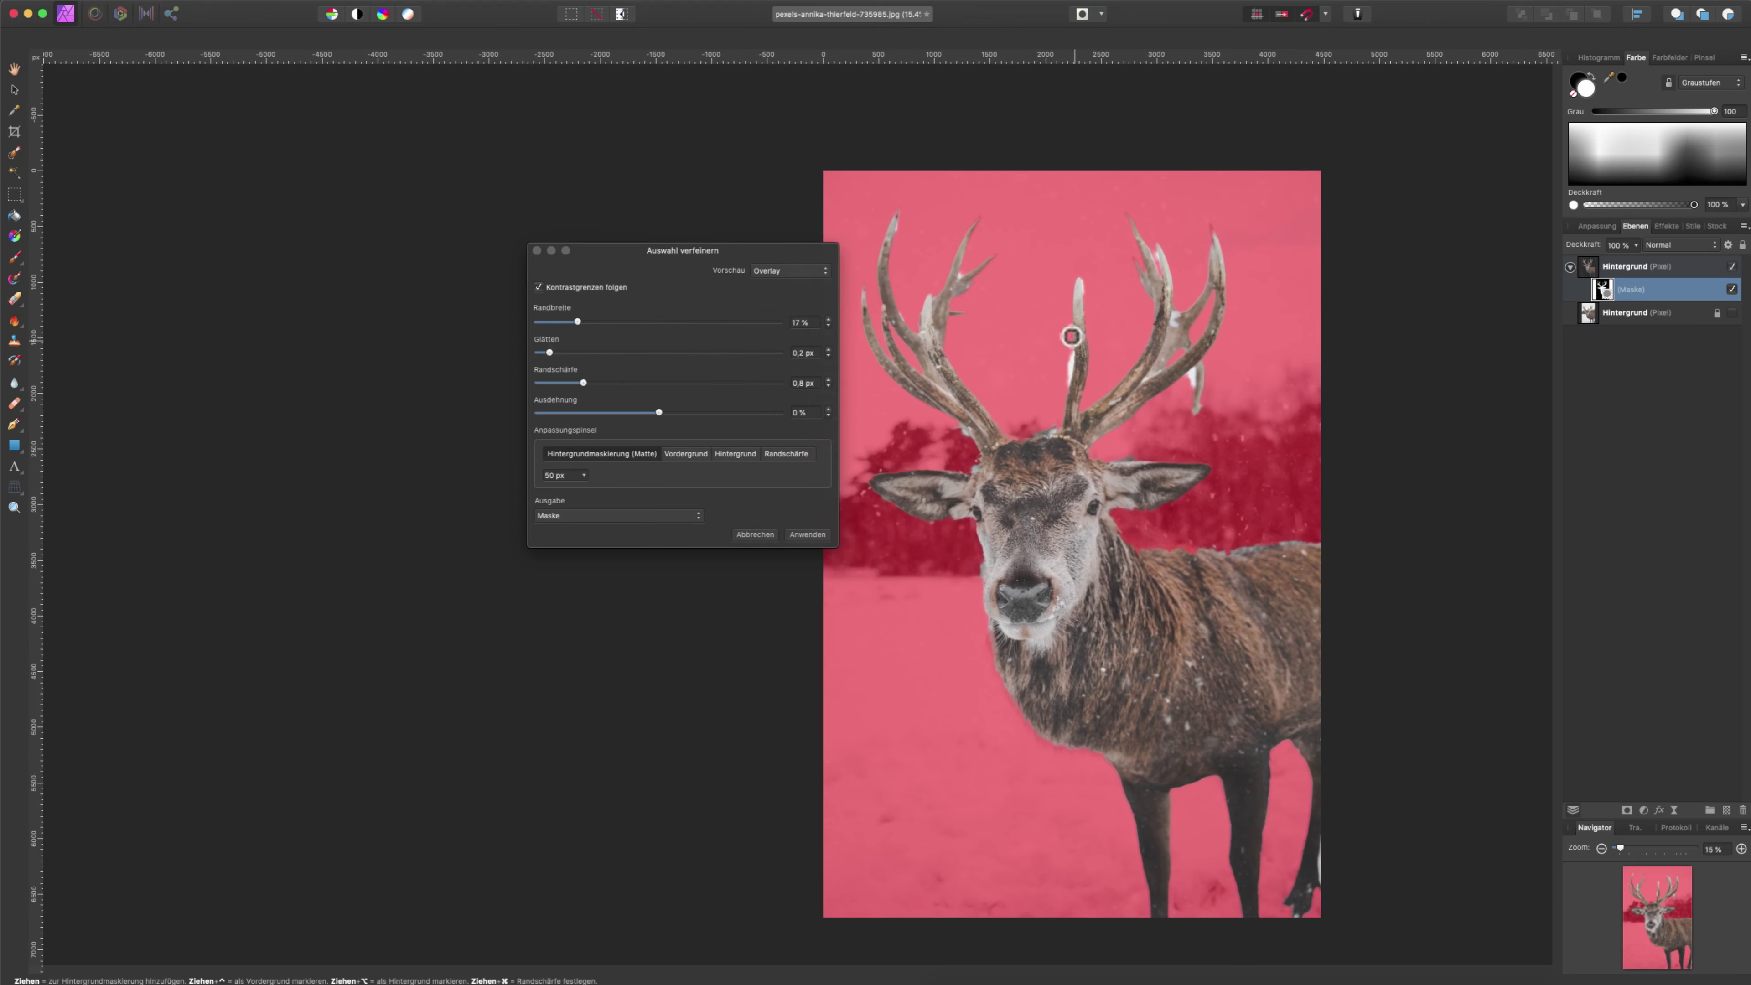
pyautogui.moveTo(1070, 378); pyautogui.dragTo(1077, 323)
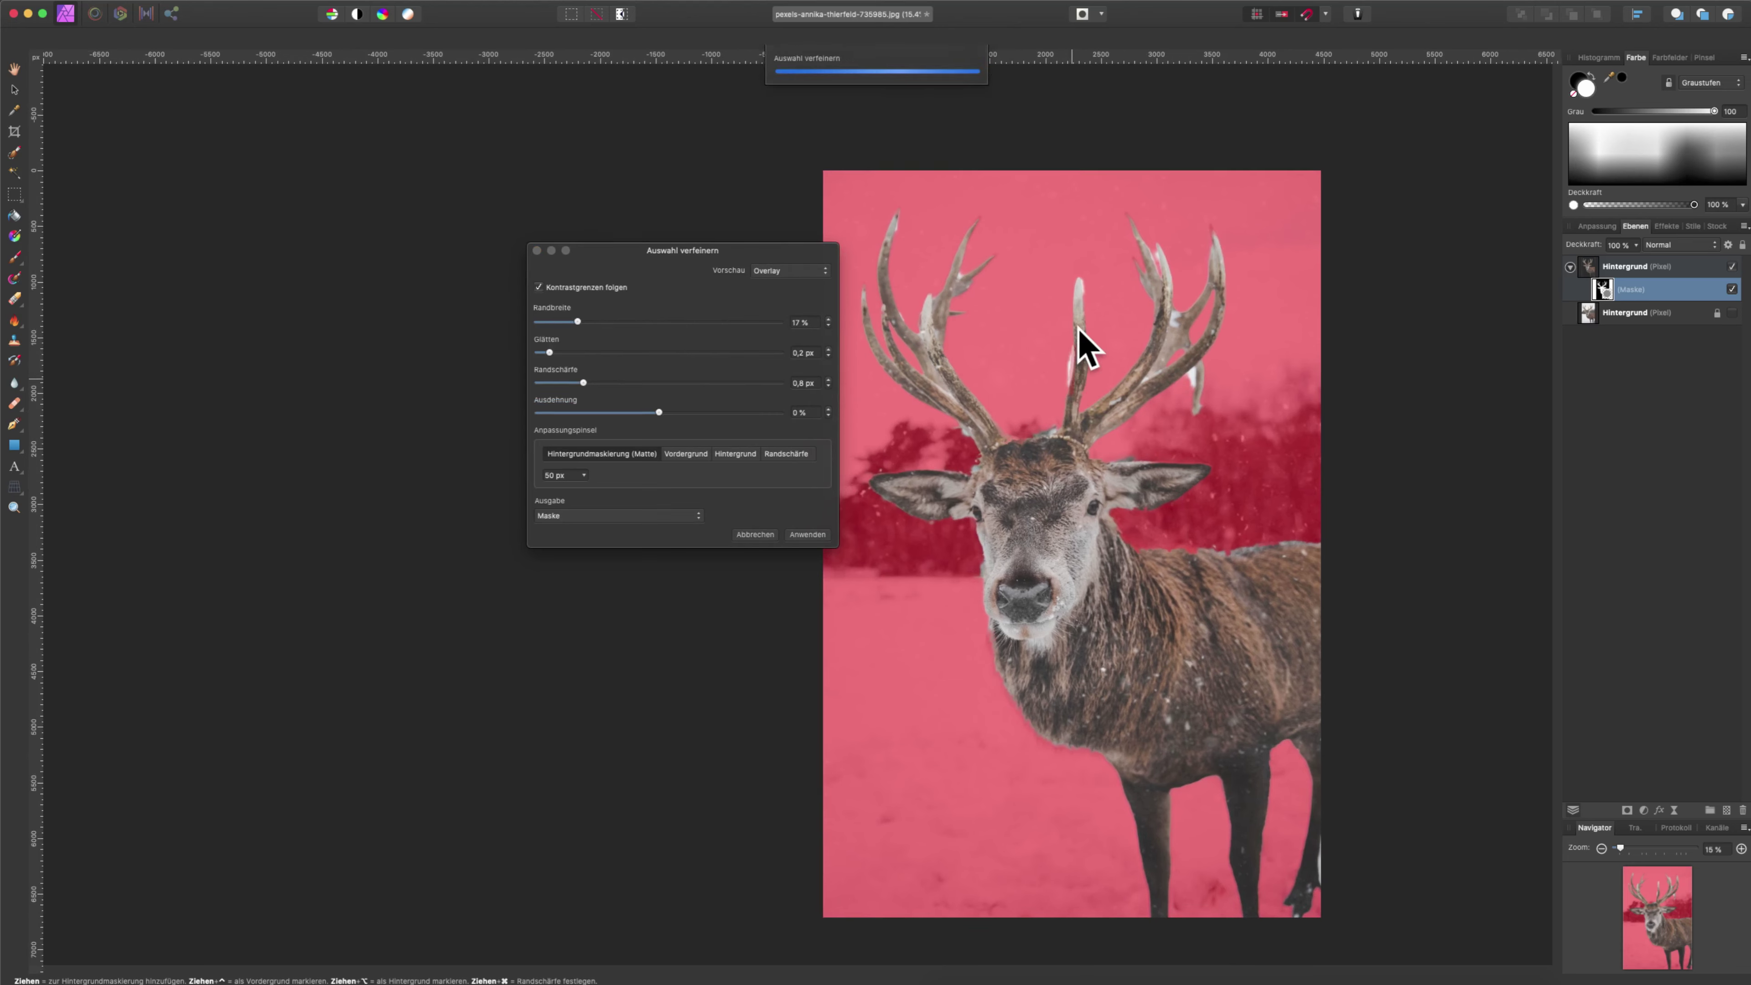
pyautogui.click(575, 476)
pyautogui.moveTo(583, 474); pyautogui.dragTo(579, 486)
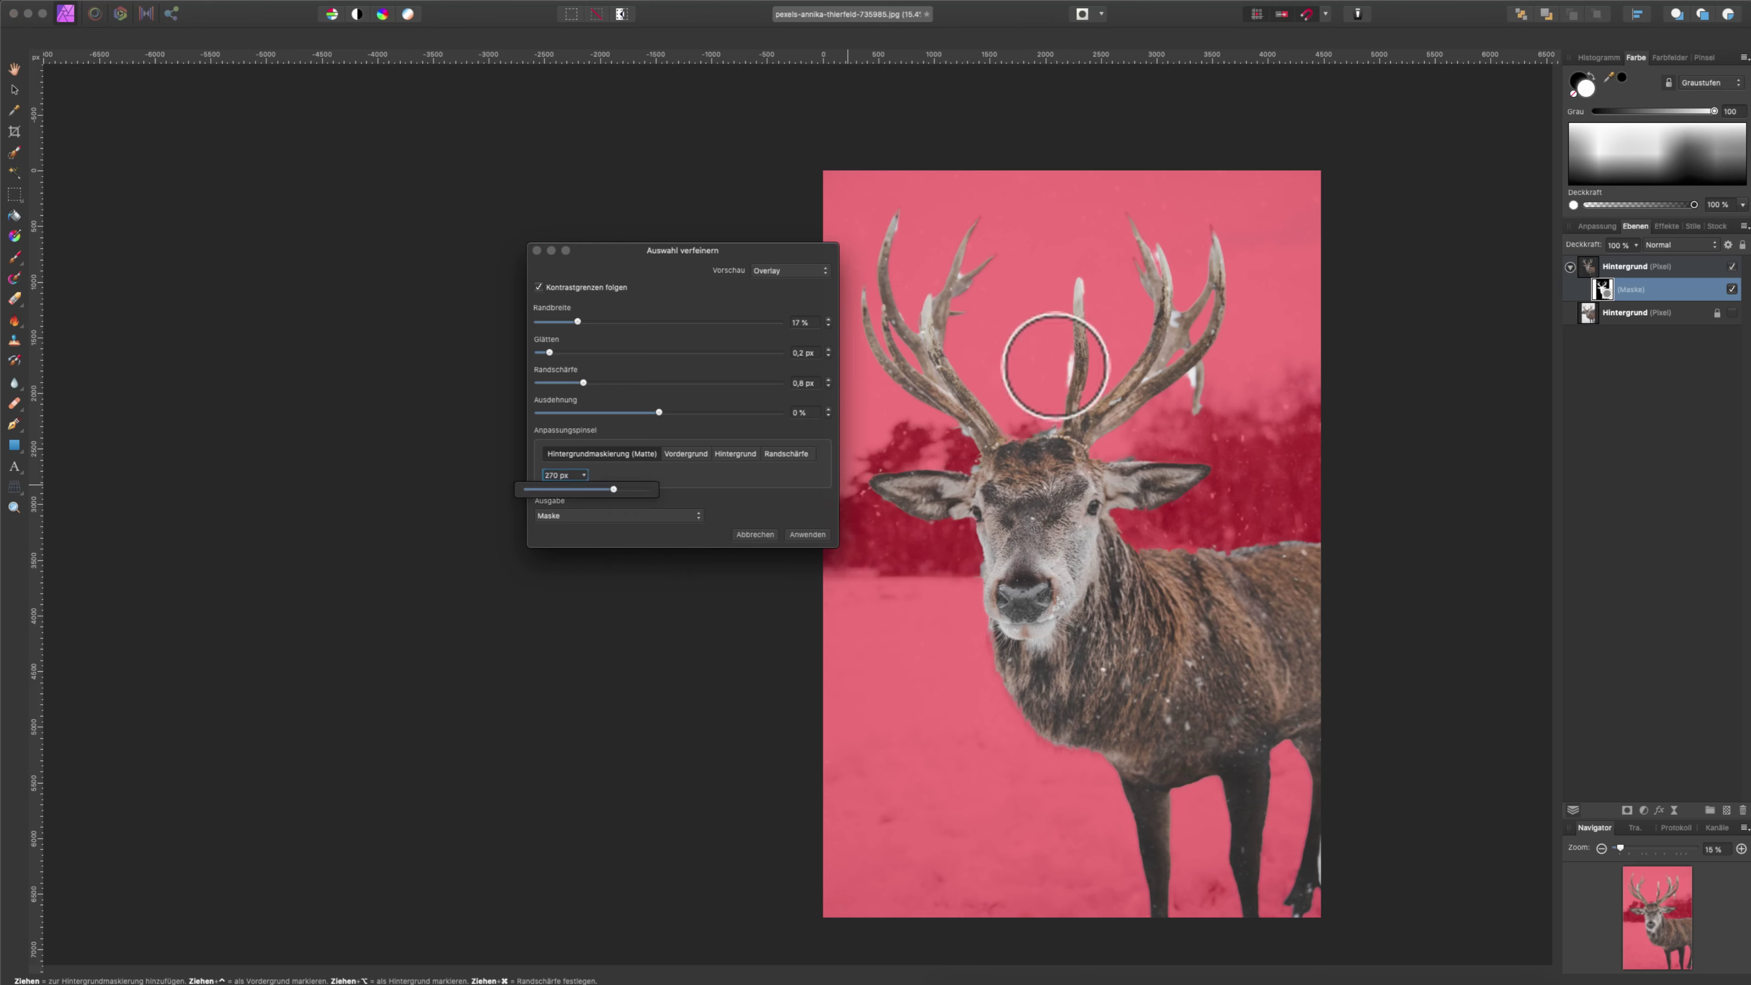
pyautogui.moveTo(614, 490); pyautogui.dragTo(594, 491)
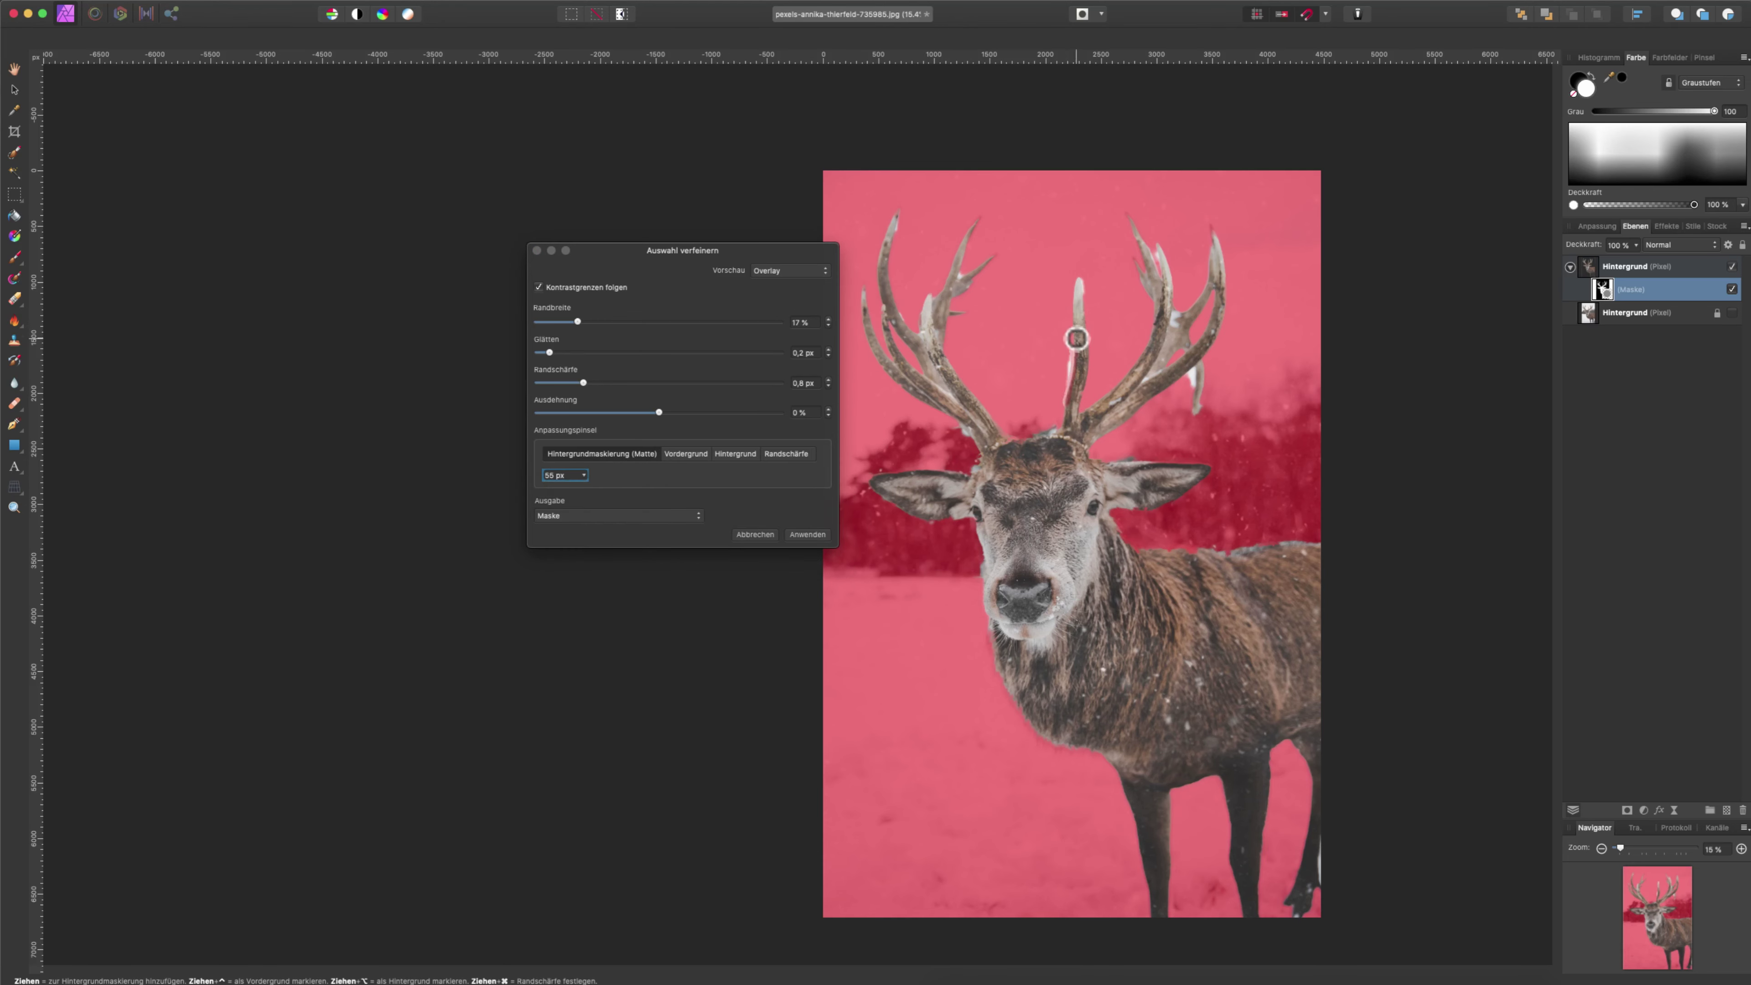
pyautogui.moveTo(1069, 406); pyautogui.dragTo(1072, 416)
pyautogui.click(582, 476)
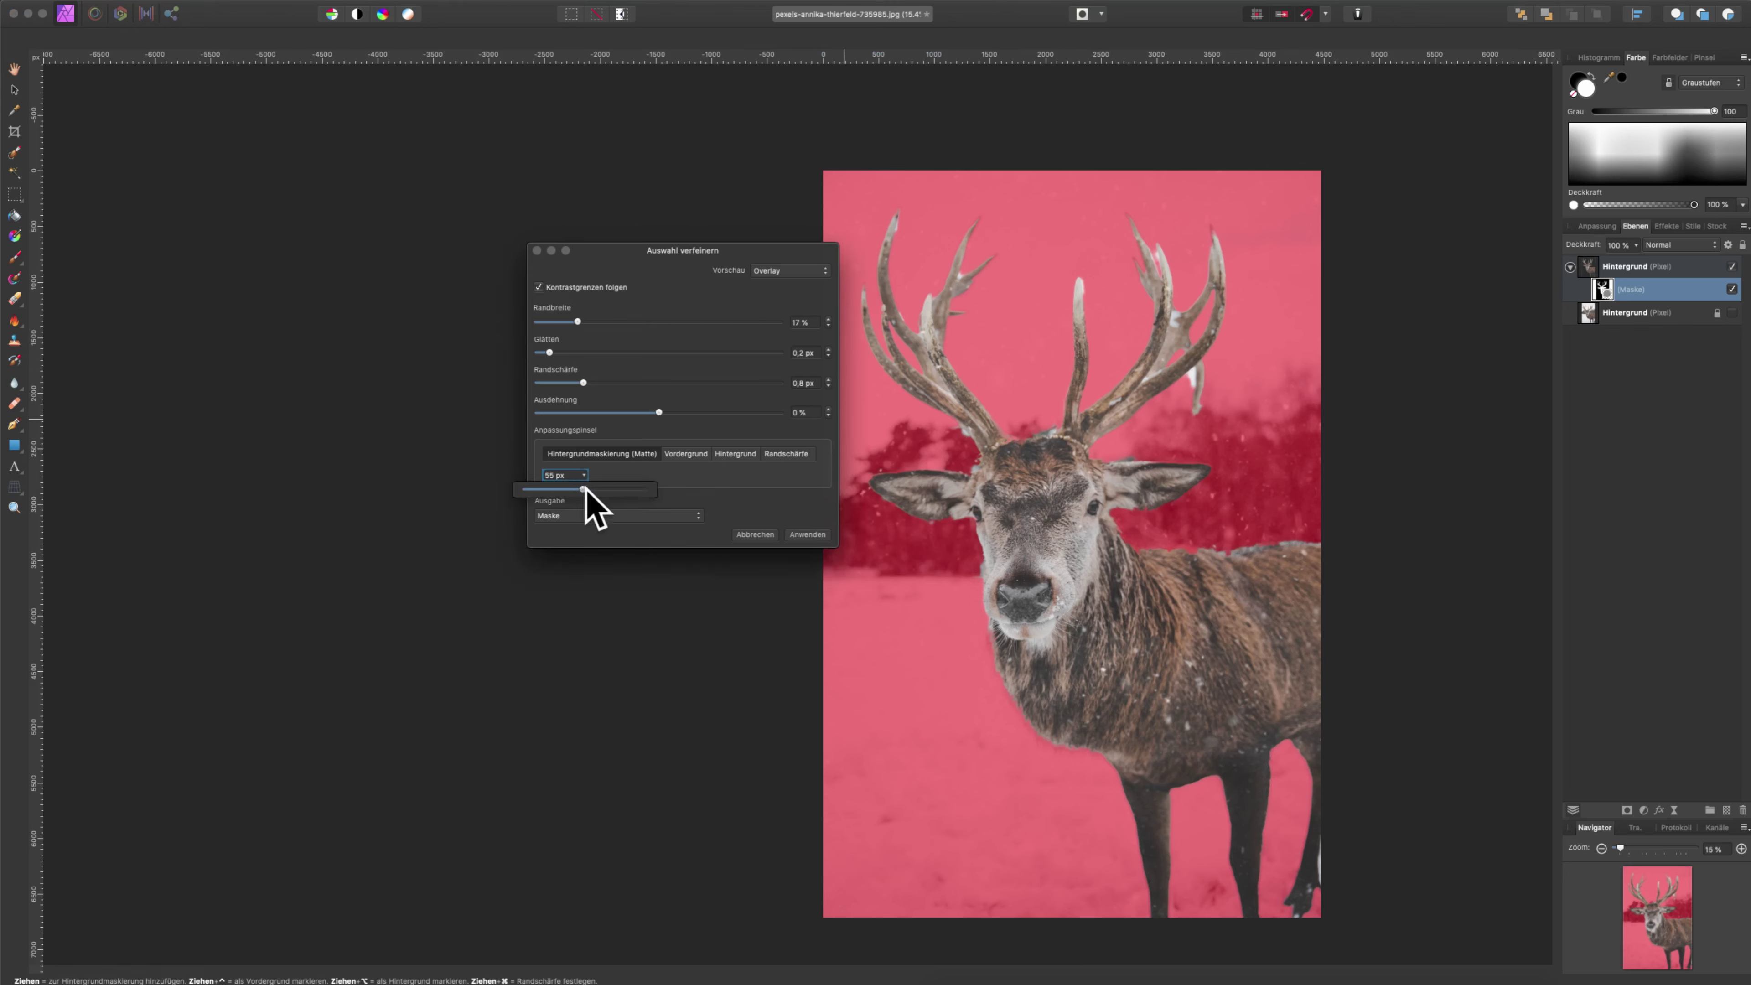
pyautogui.scroll(3, 1208, 410)
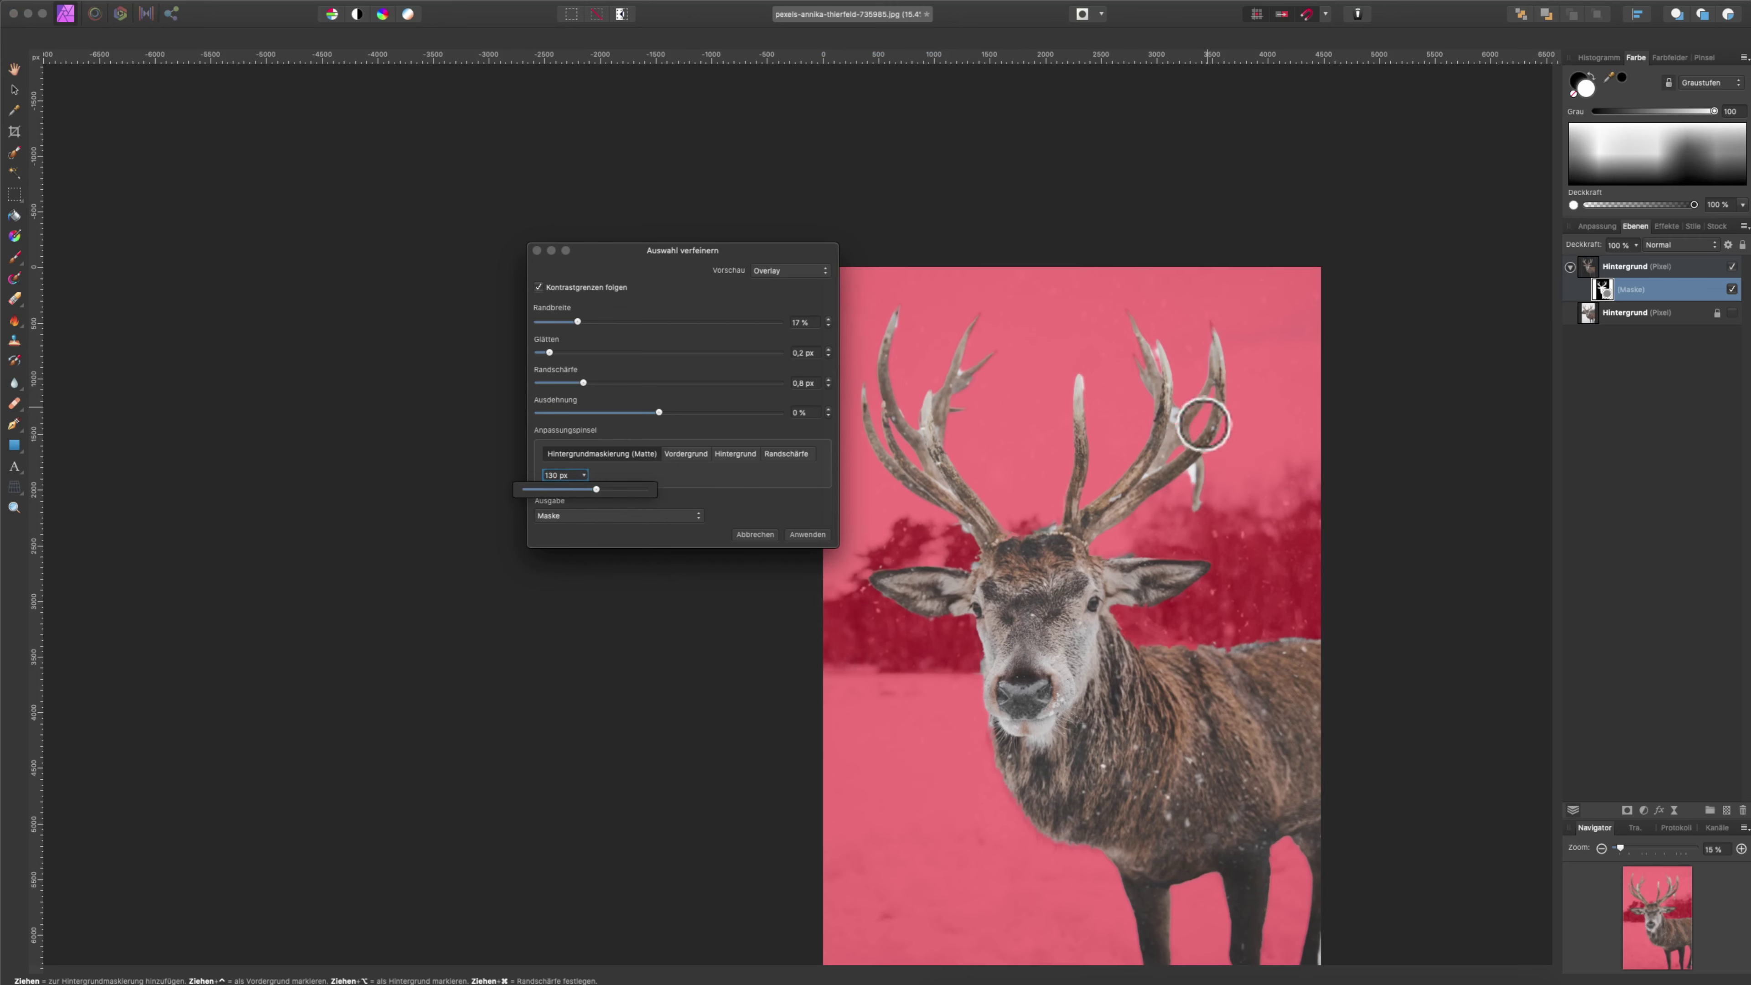
pyautogui.scroll(2, 1203, 448)
pyautogui.moveTo(1193, 515); pyautogui.dragTo(1193, 541)
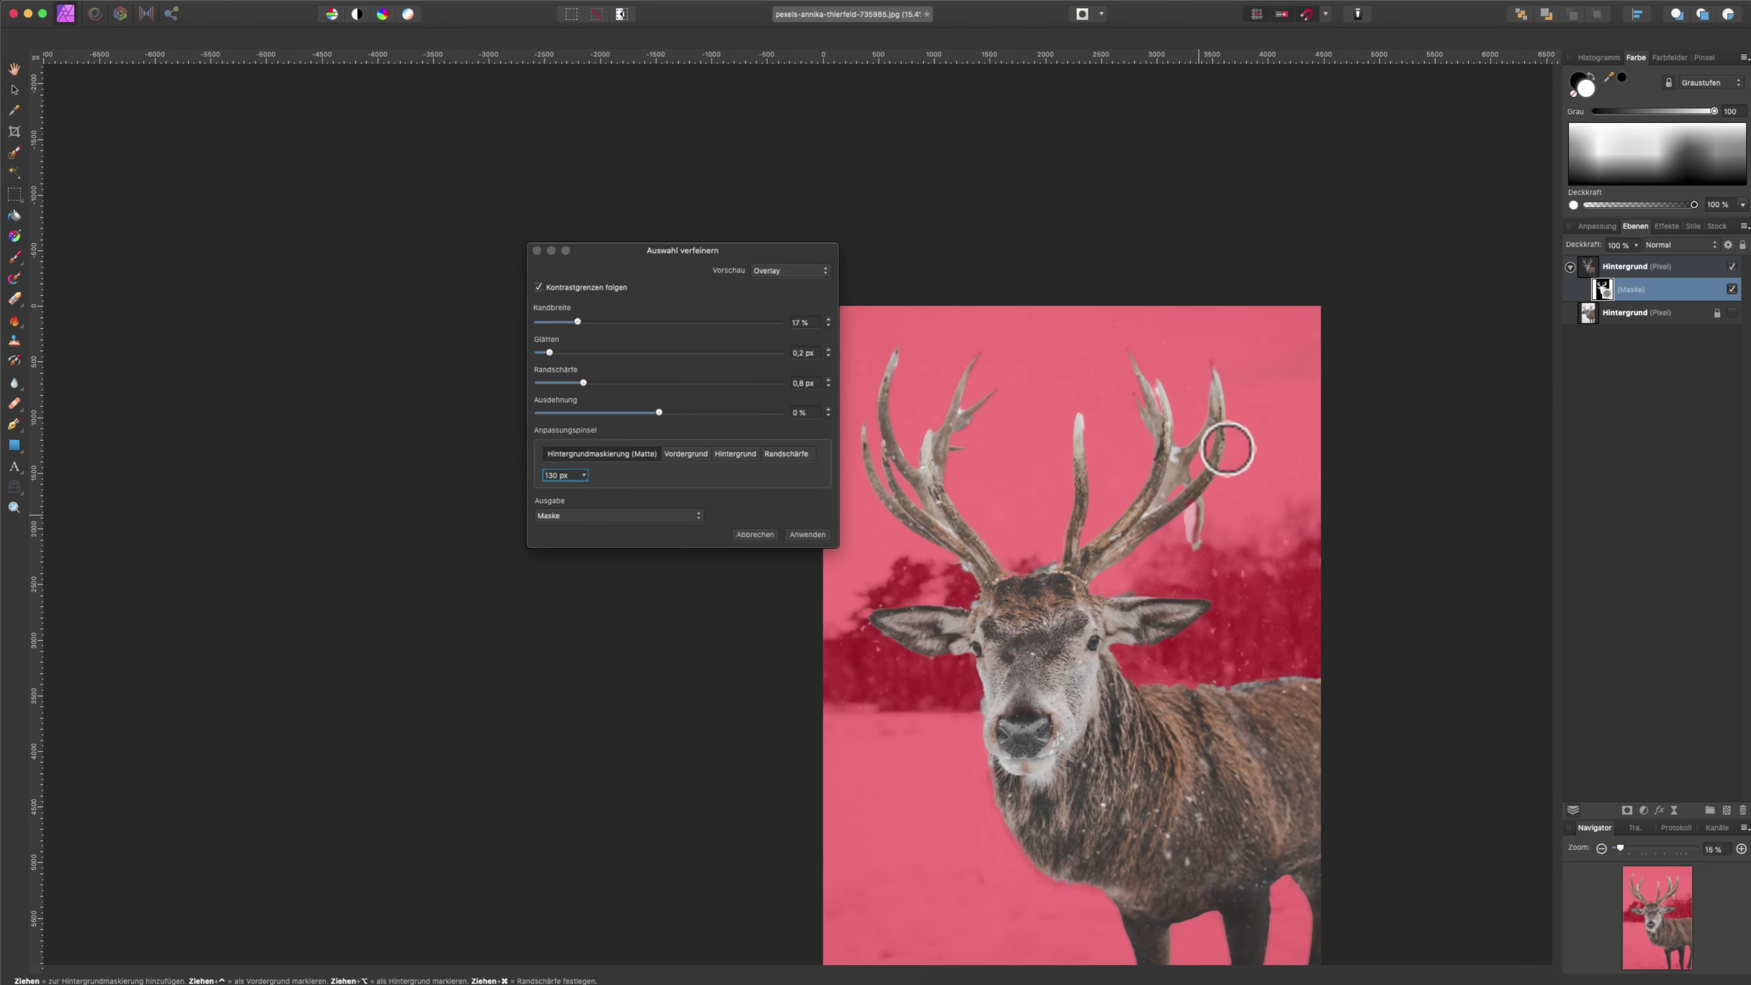
# - Brush-refine the mask across the neck and legs, then apply the refinement
pyautogui.hscroll(-3, 1240, 483)
pyautogui.scroll(-2, 1240, 483)
pyautogui.scroll(-1, 1266, 470)
pyautogui.scroll(-2, 1266, 470)
pyautogui.moveTo(1301, 461)
pyautogui.mouseDown()
pyautogui.moveTo(1313, 478)
pyautogui.moveTo(1379, 461)
pyautogui.moveTo(1415, 477)
pyautogui.mouseUp()
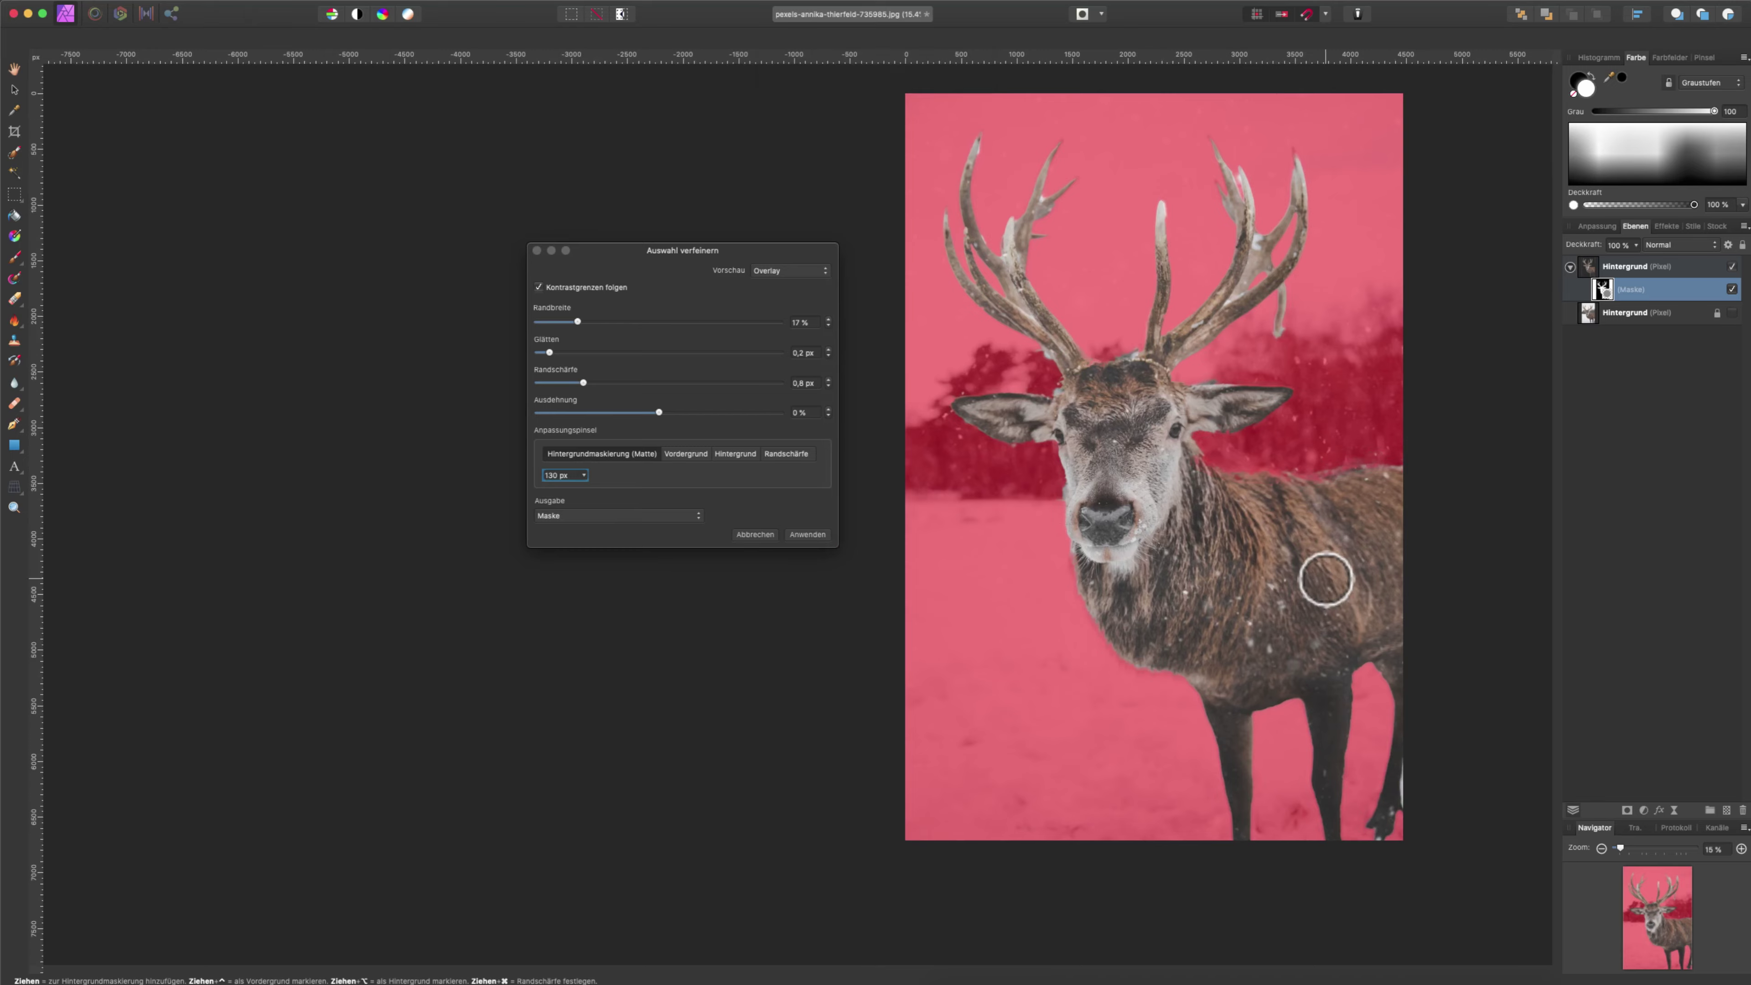
pyautogui.hscroll(2, 1325, 578)
pyautogui.scroll(-1, 1325, 578)
pyautogui.moveTo(1282, 711)
pyautogui.mouseDown()
pyautogui.moveTo(1282, 743)
pyautogui.moveTo(1286, 696)
pyautogui.mouseUp()
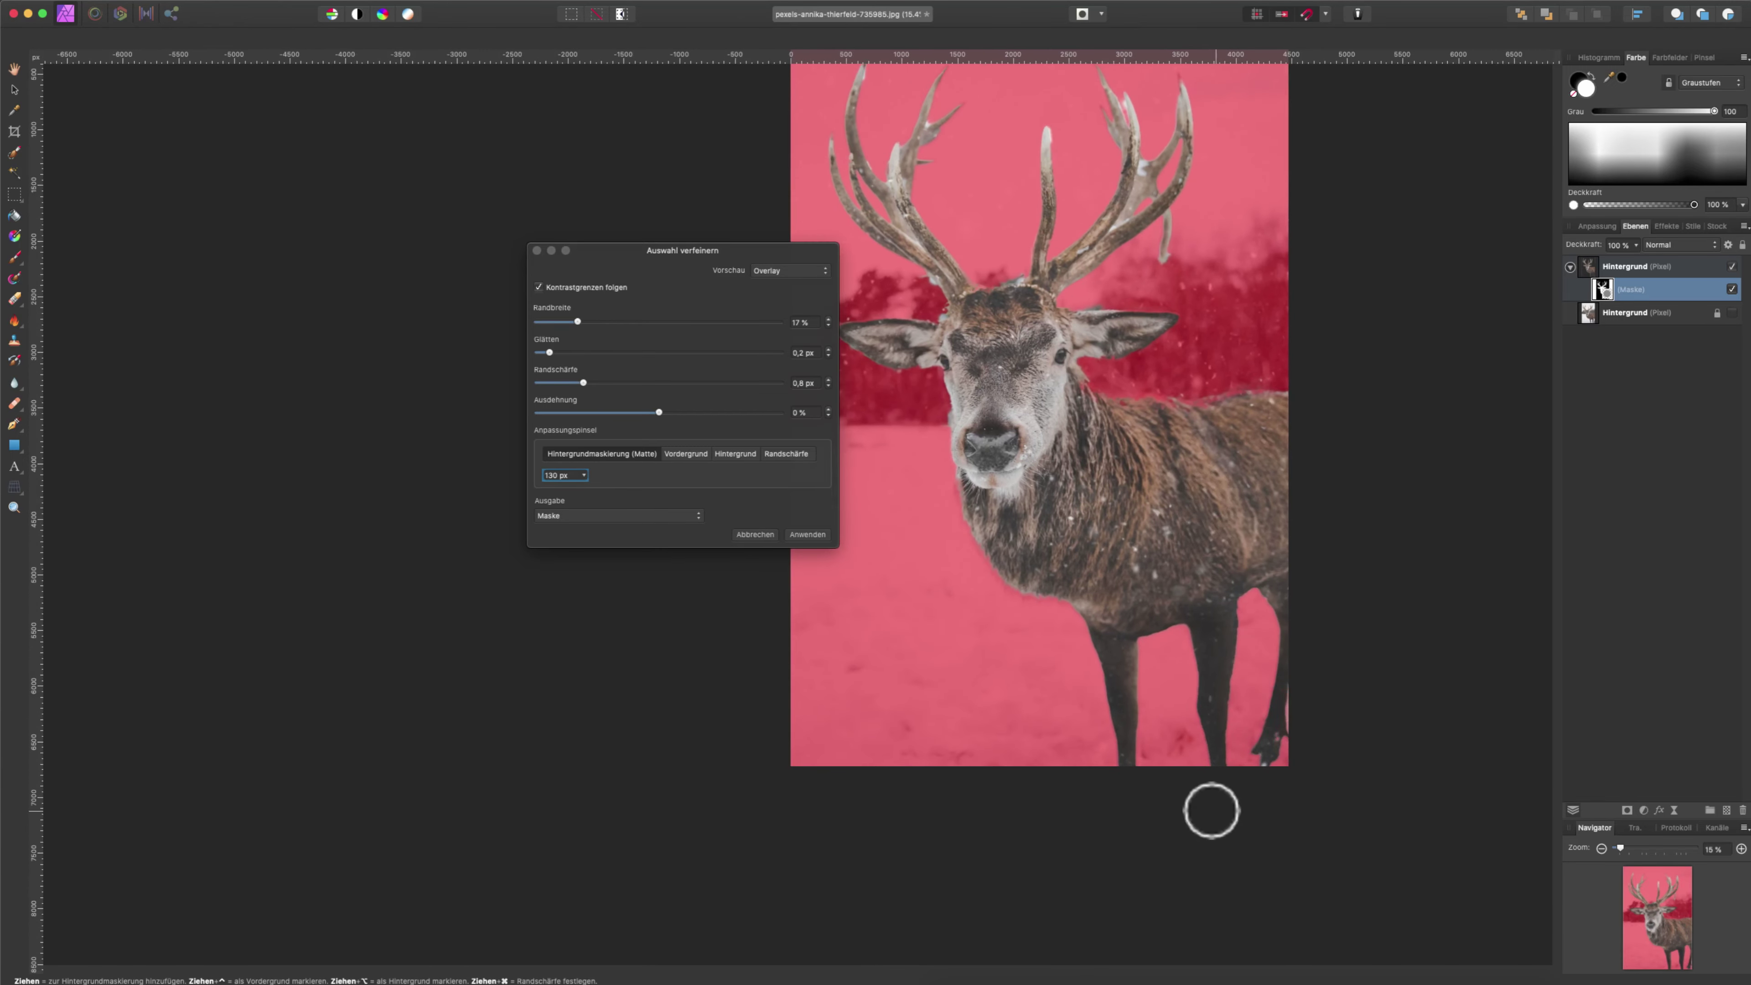
pyautogui.click(806, 534)
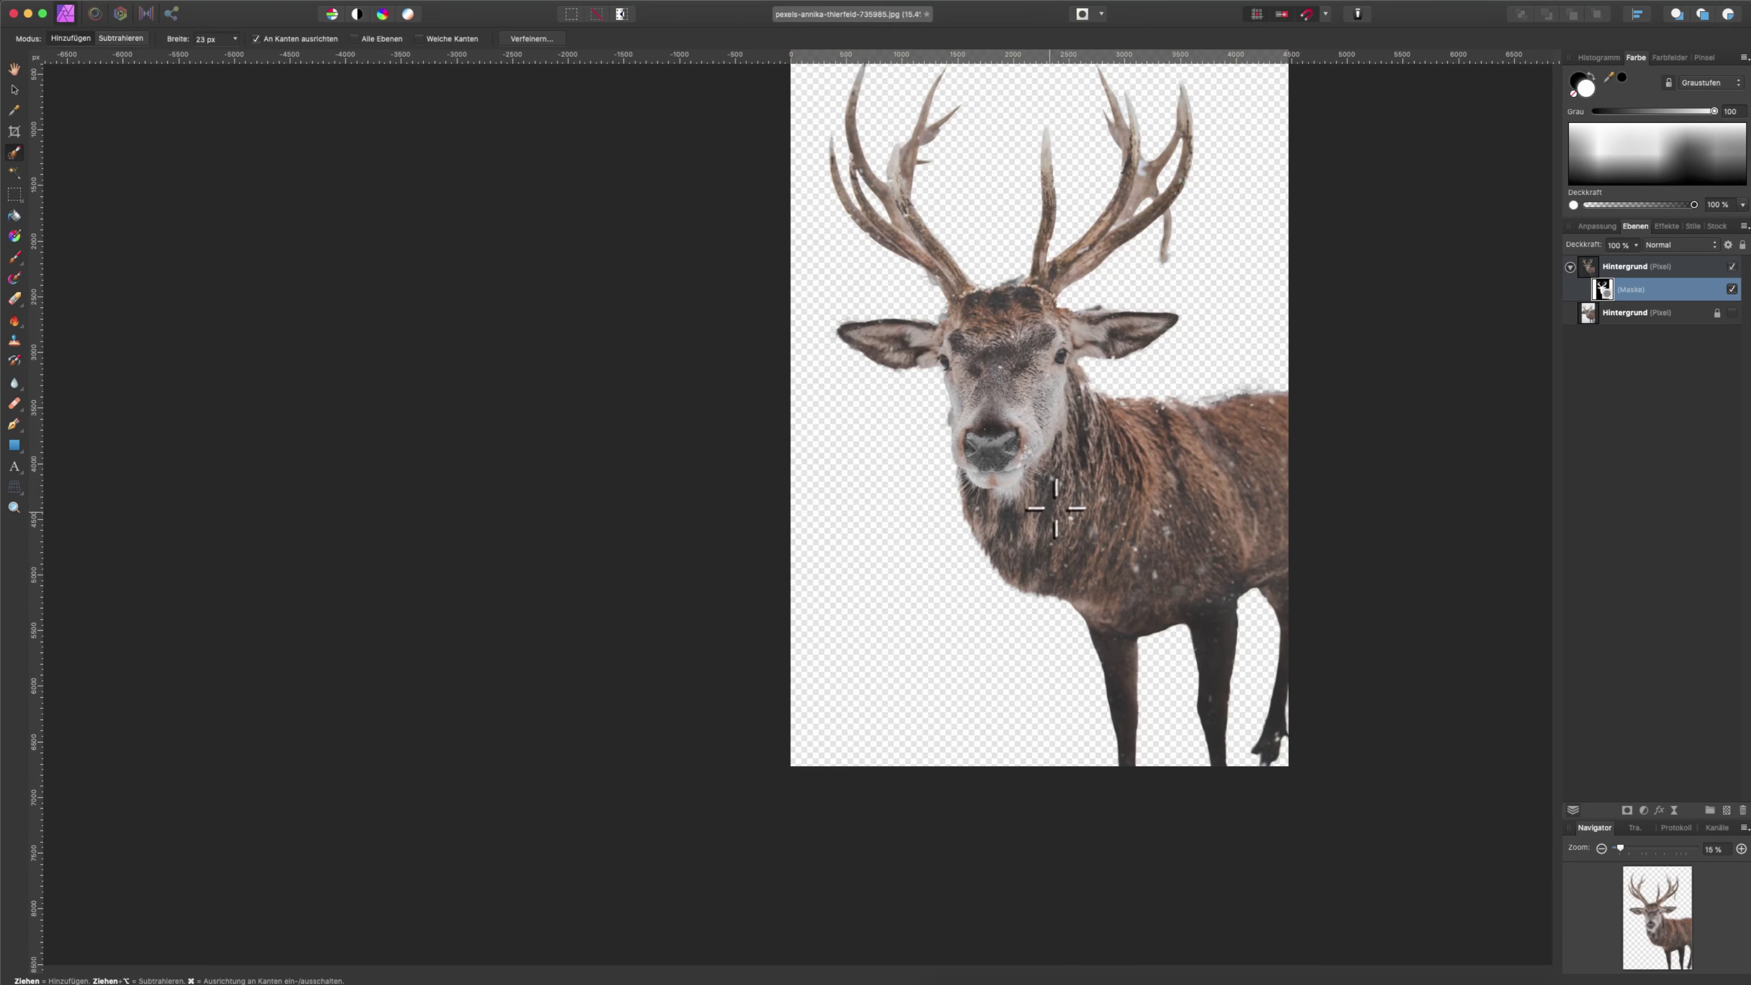
# - Add a new pixel layer and flood-fill it with white
pyautogui.scroll(3, 1105, 483)
pyautogui.scroll(-3, 1099, 524)
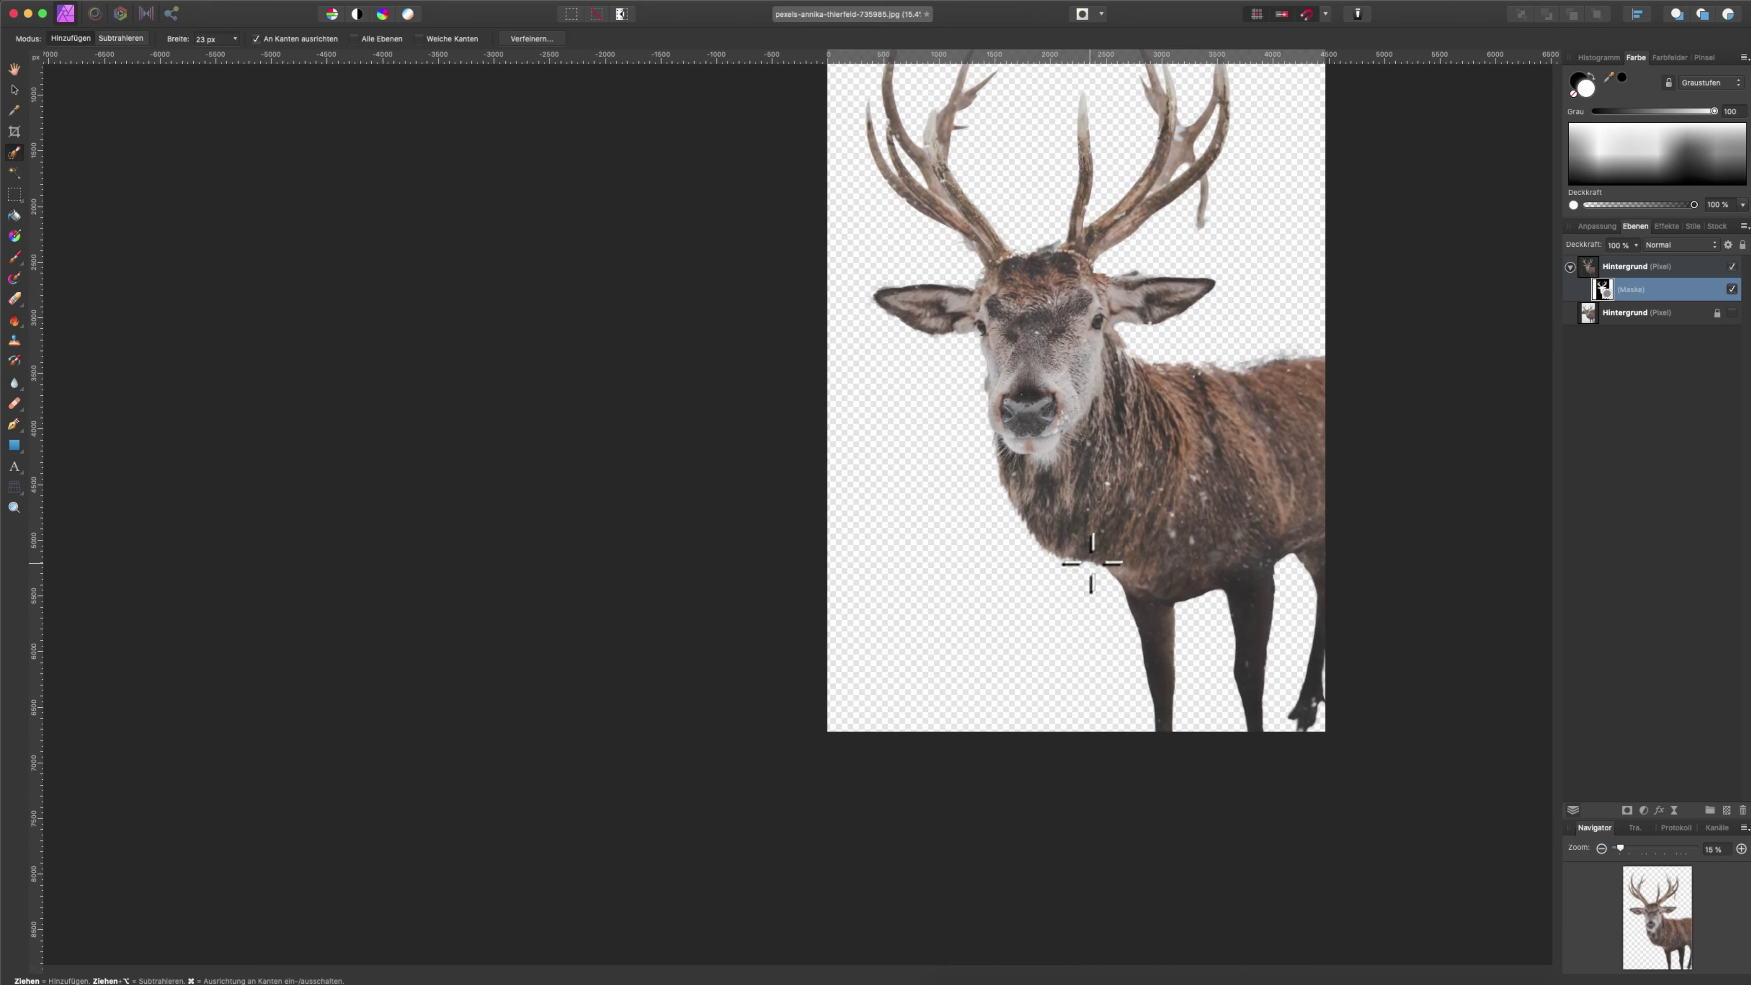
pyautogui.scroll(3, 1092, 563)
pyautogui.press('v')
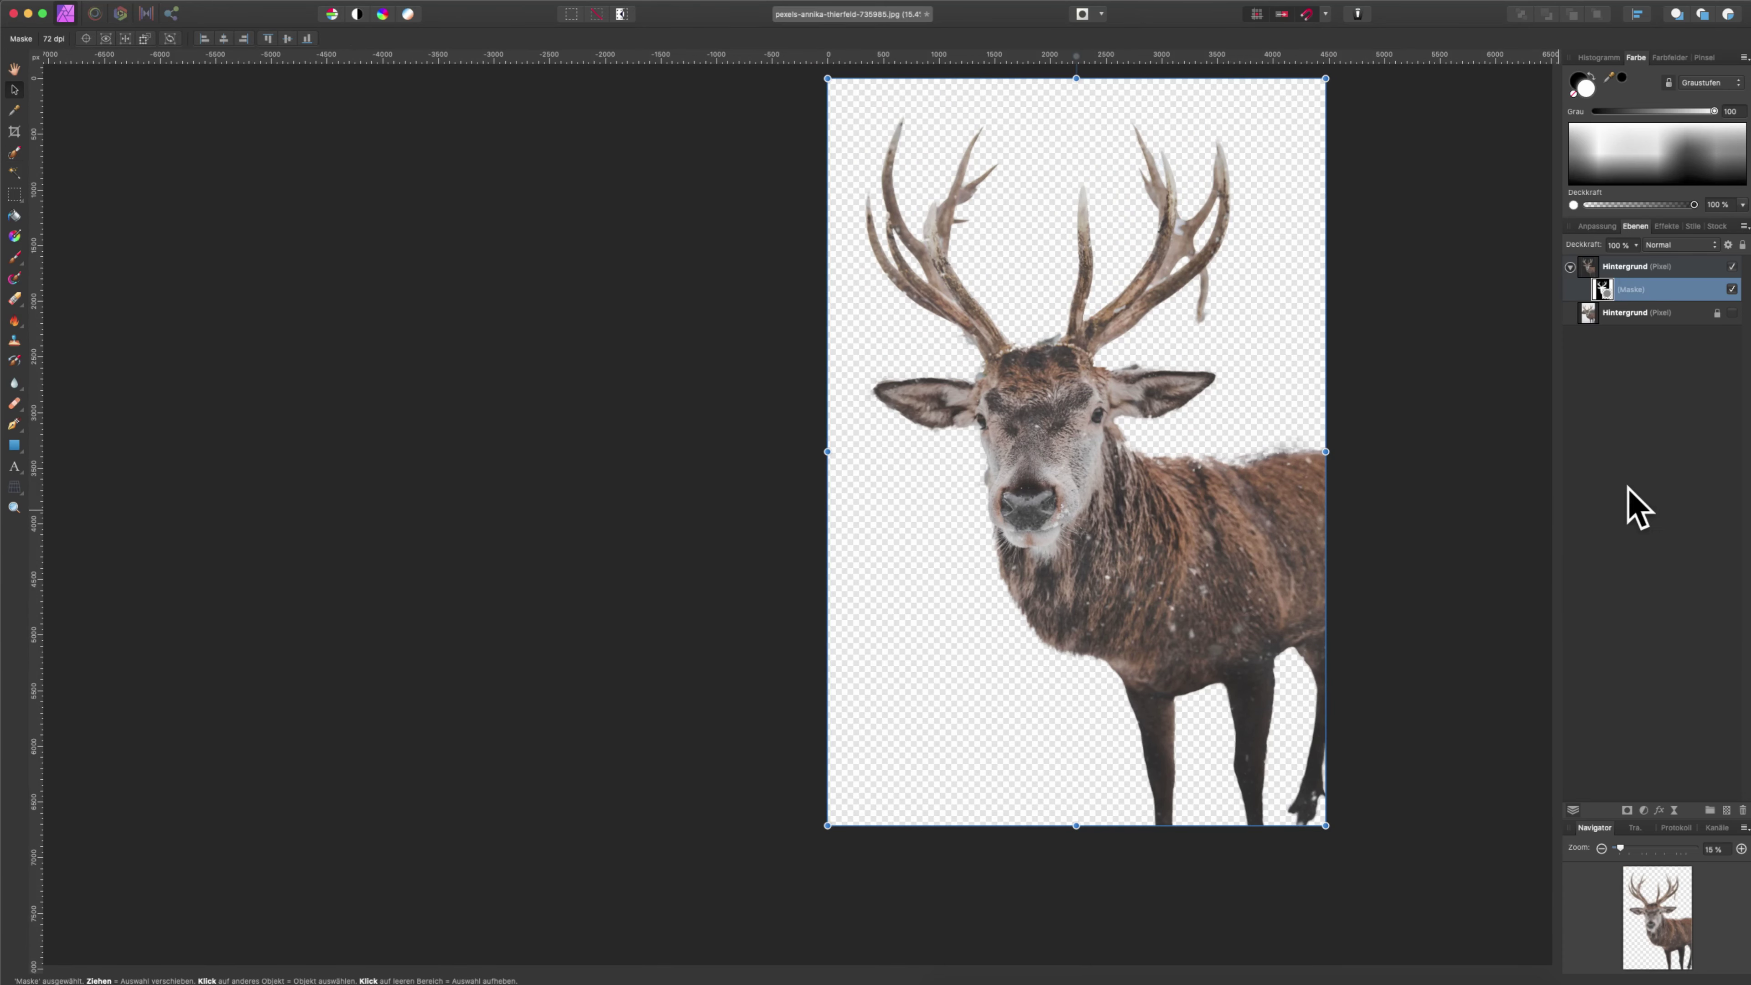
pyautogui.scroll(2, 1141, 665)
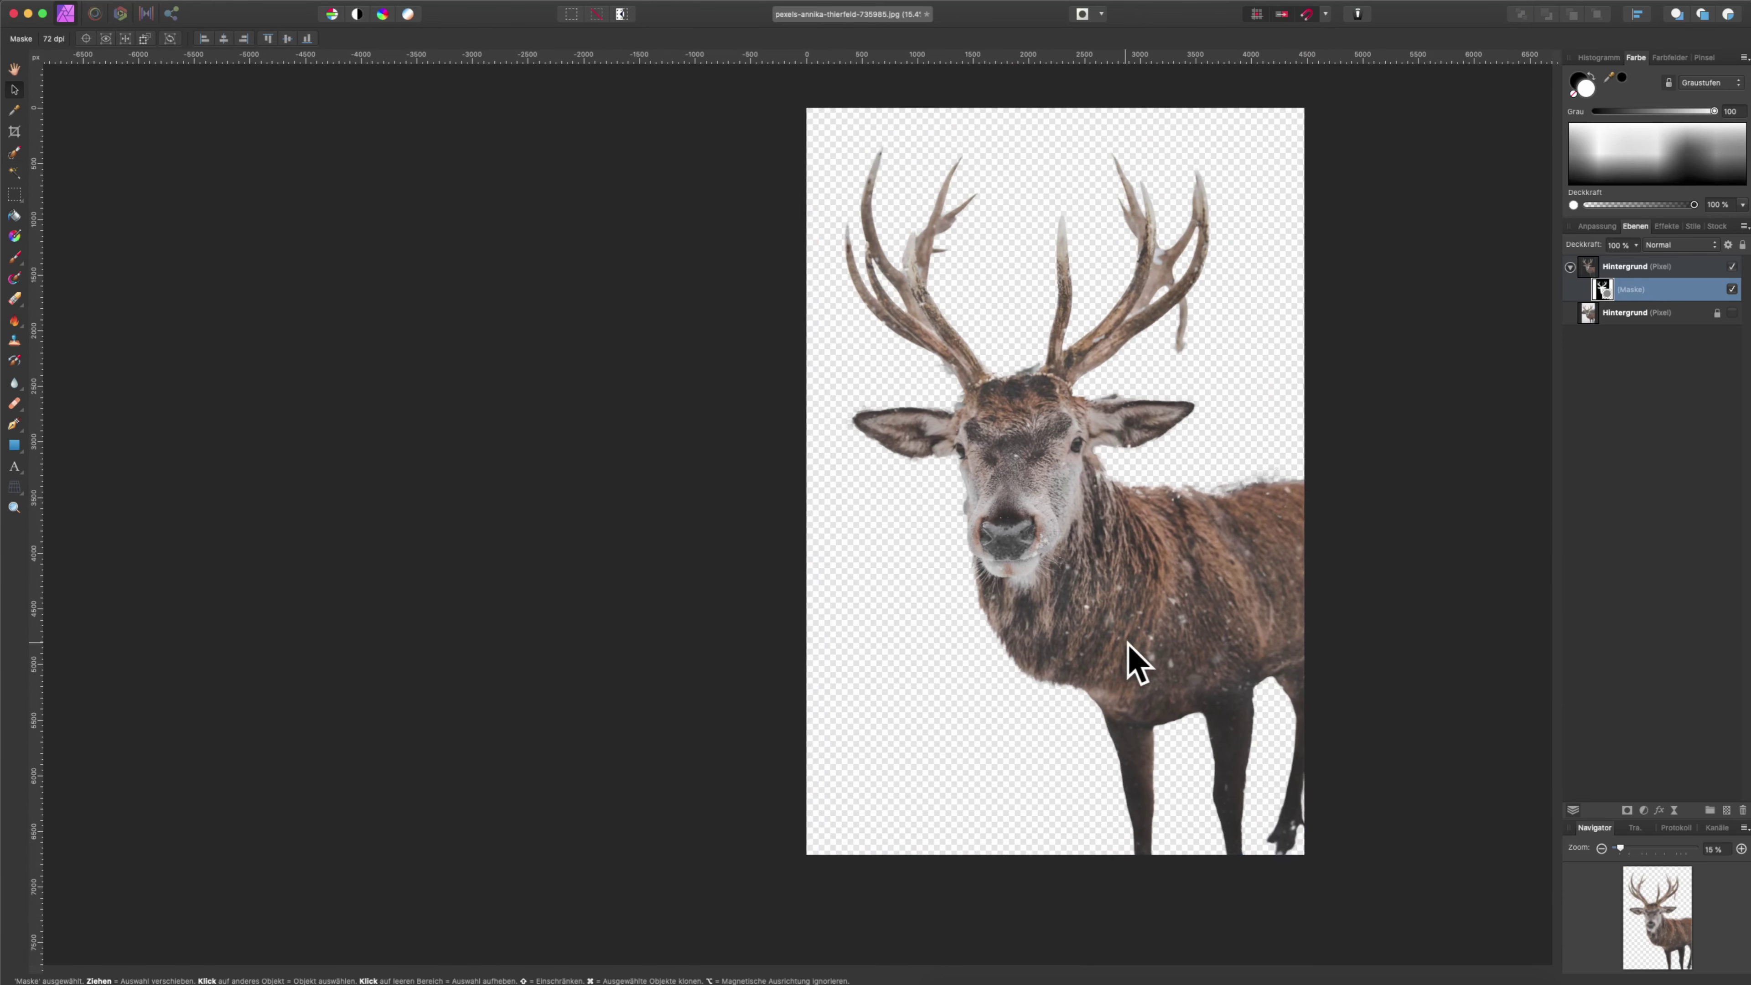
pyautogui.click(1727, 811)
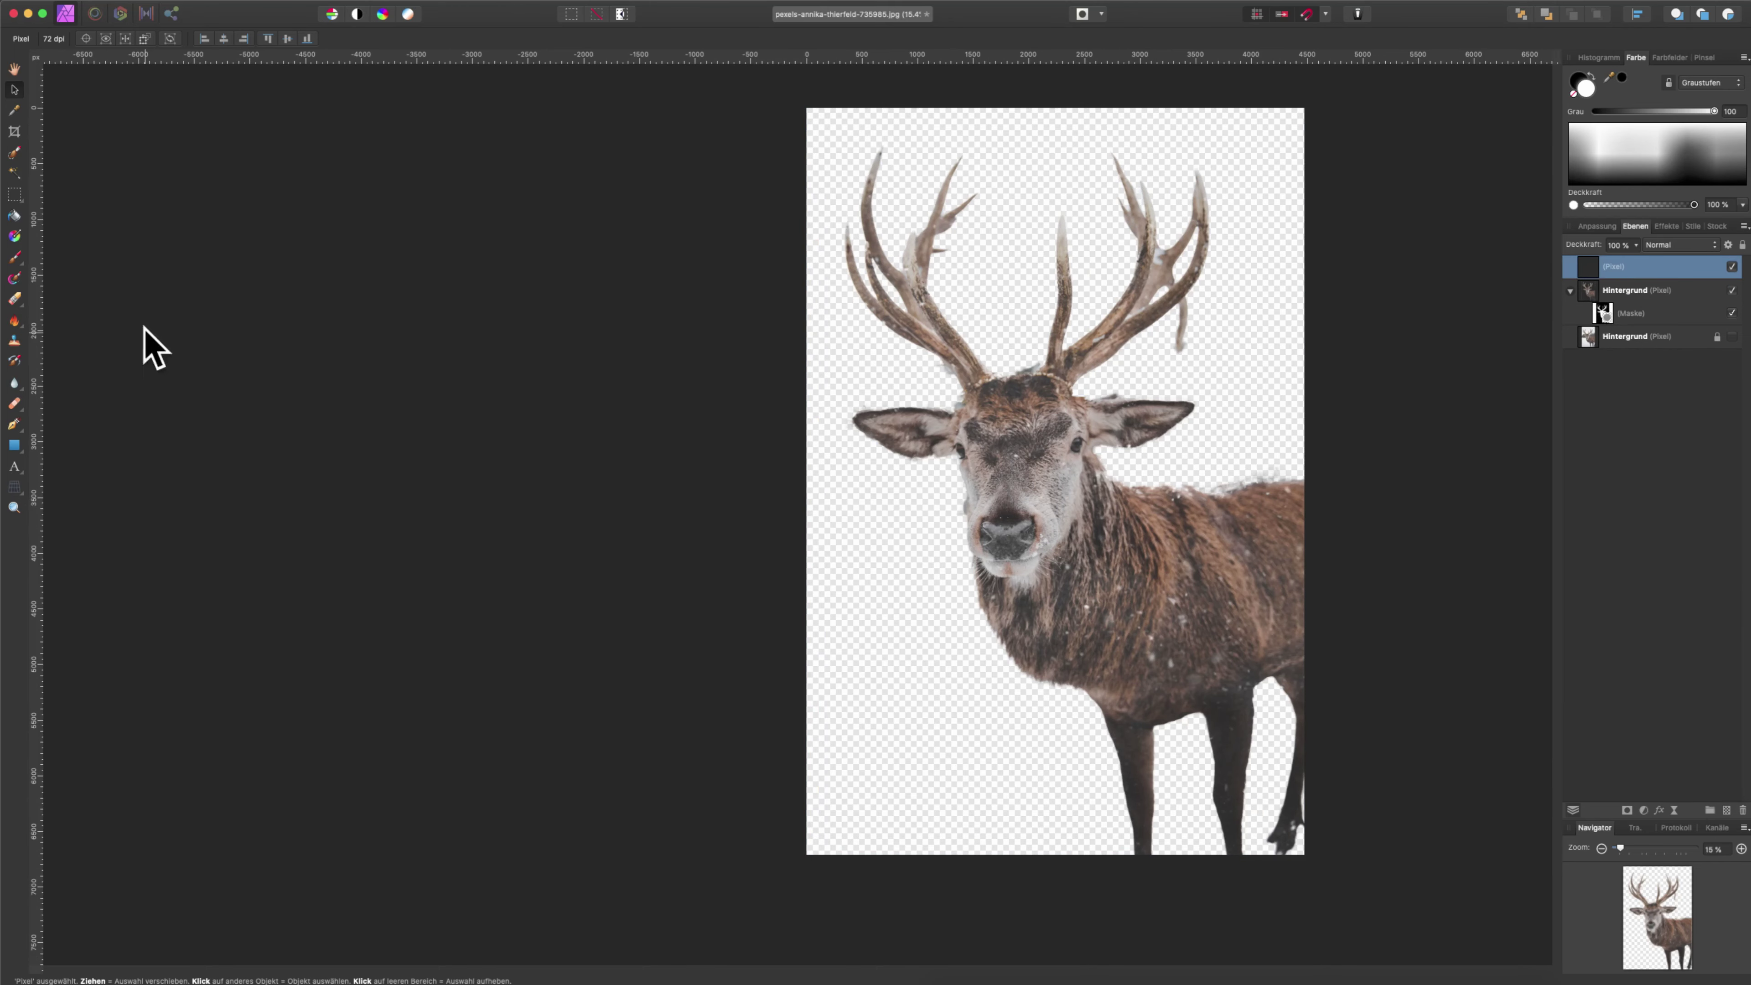
pyautogui.click(14, 216)
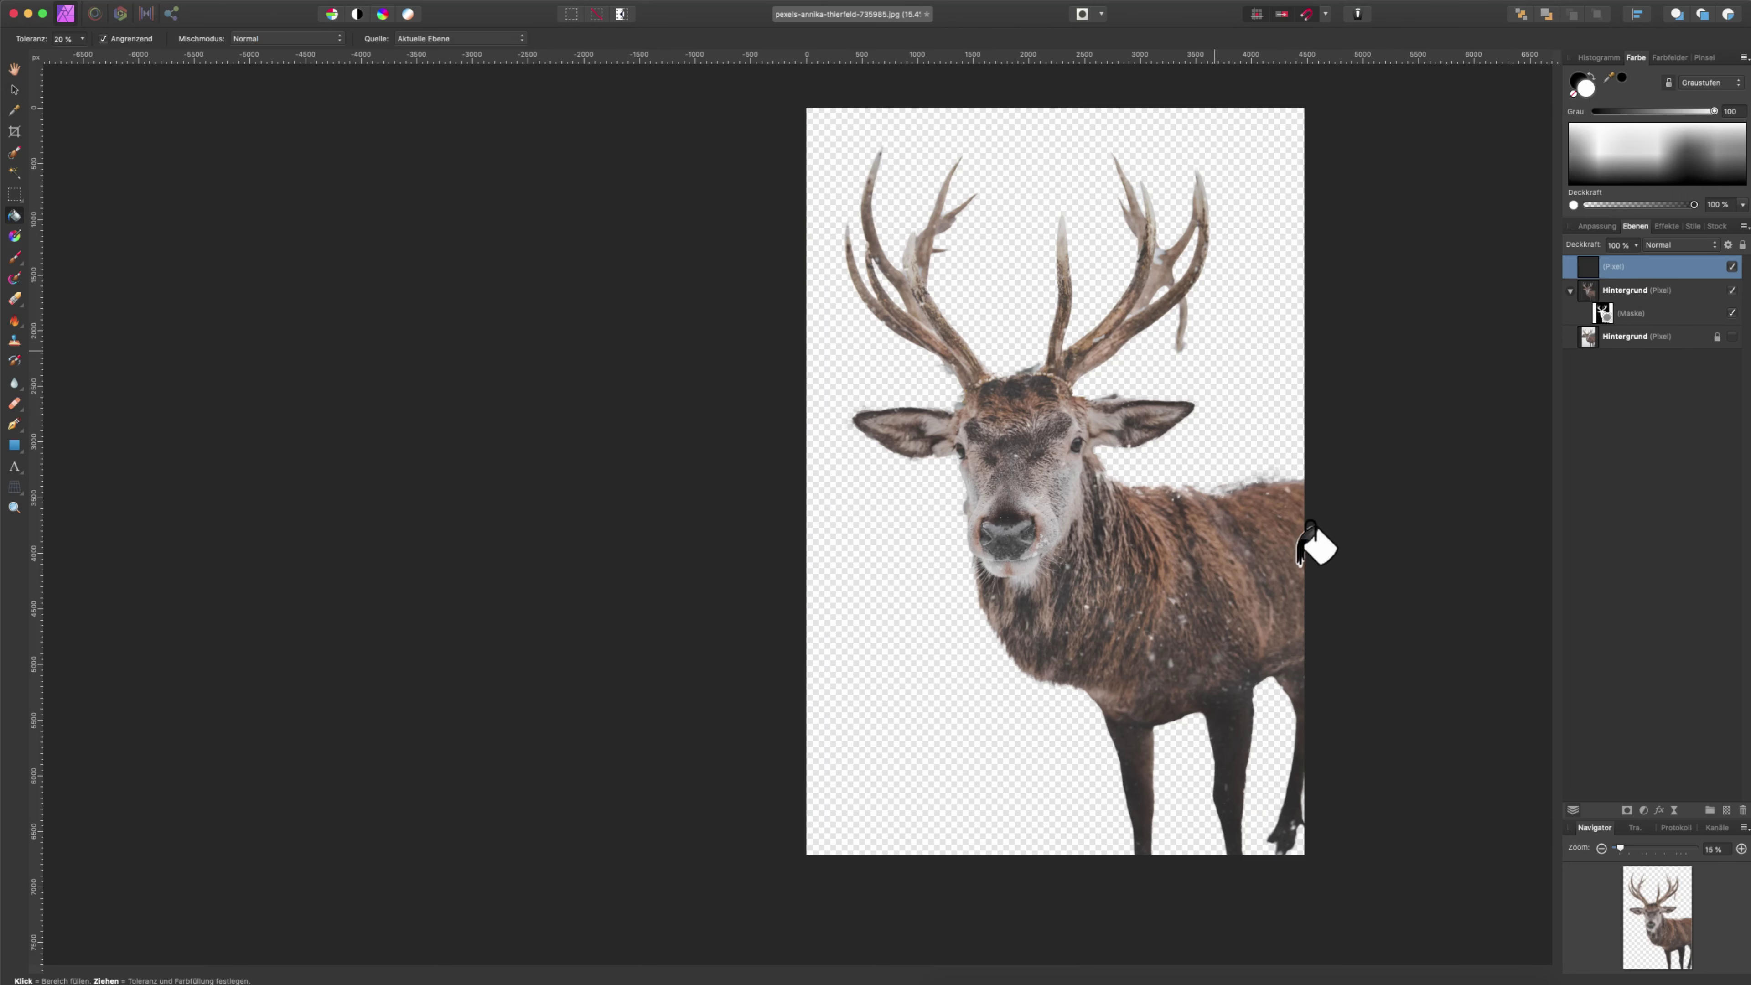
pyautogui.click(1295, 525)
# - Move the white layer below the masked deer group in the Layers panel
pyautogui.press('v')
pyautogui.click(1708, 520)
pyautogui.moveTo(1622, 267)
pyautogui.mouseDown()
pyautogui.moveTo(1585, 348)
pyautogui.moveTo(1573, 338)
pyautogui.mouseUp()
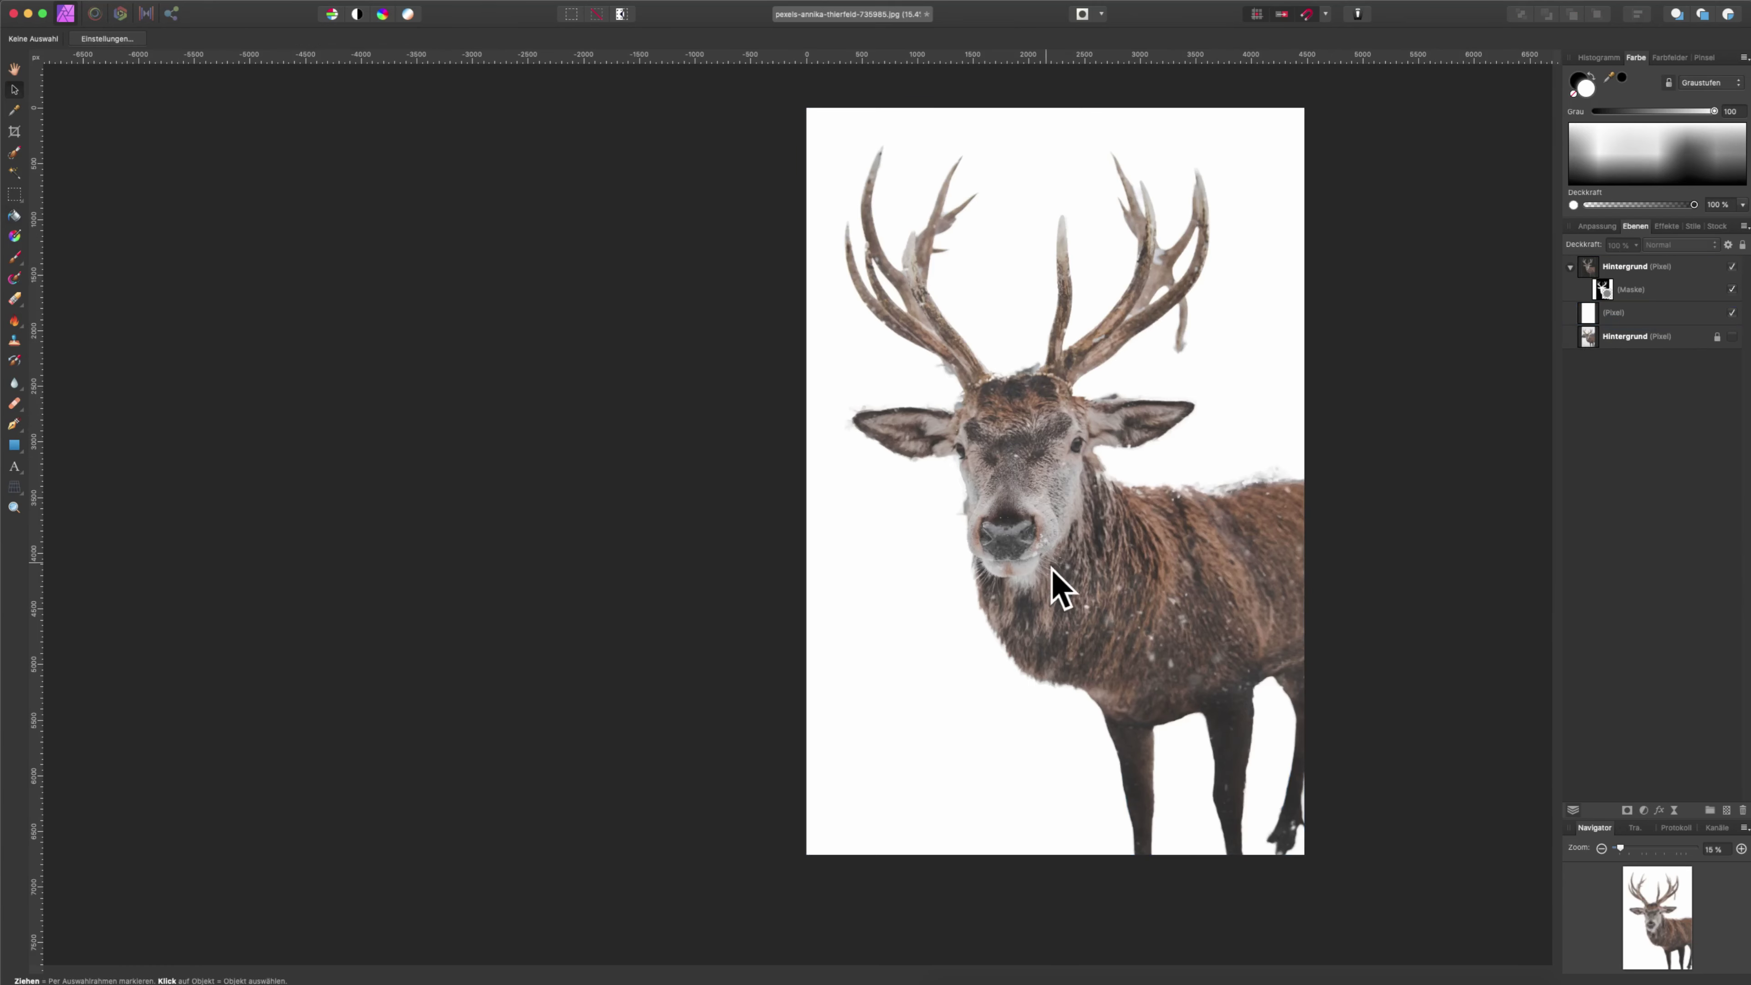
pyautogui.scroll(-3, 1058, 580)
pyautogui.hscroll(-2, 1067, 572)
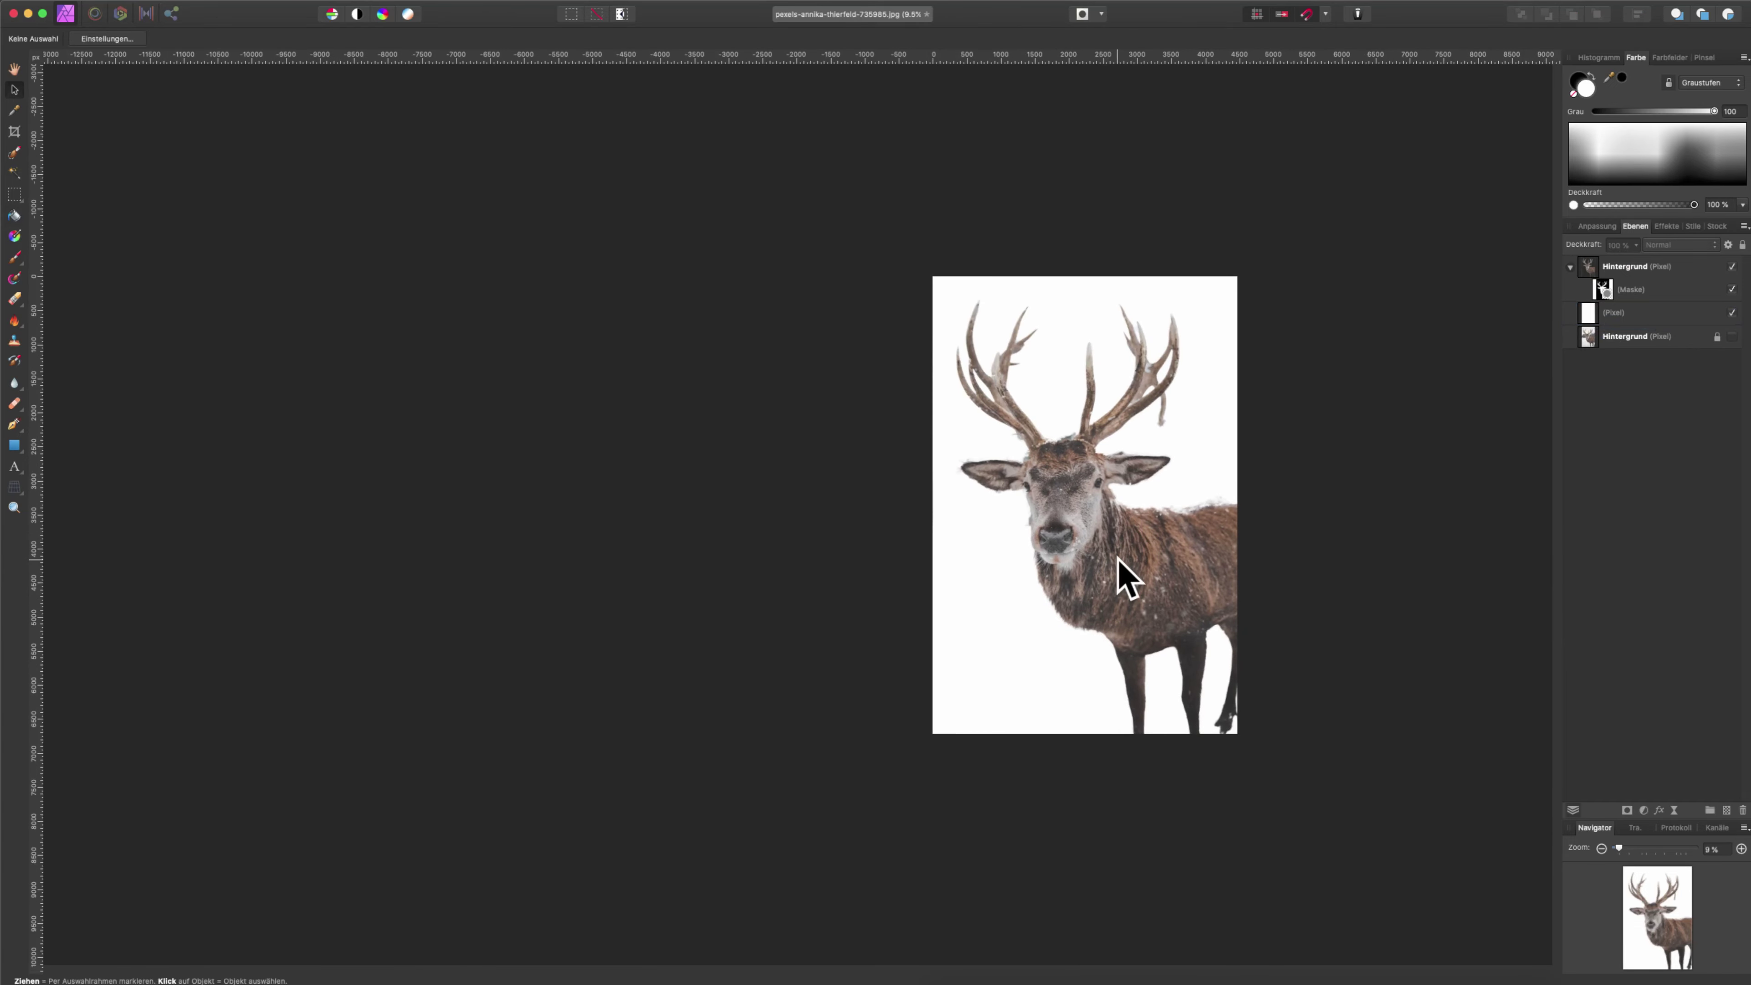
pyautogui.scroll(2, 1124, 538)
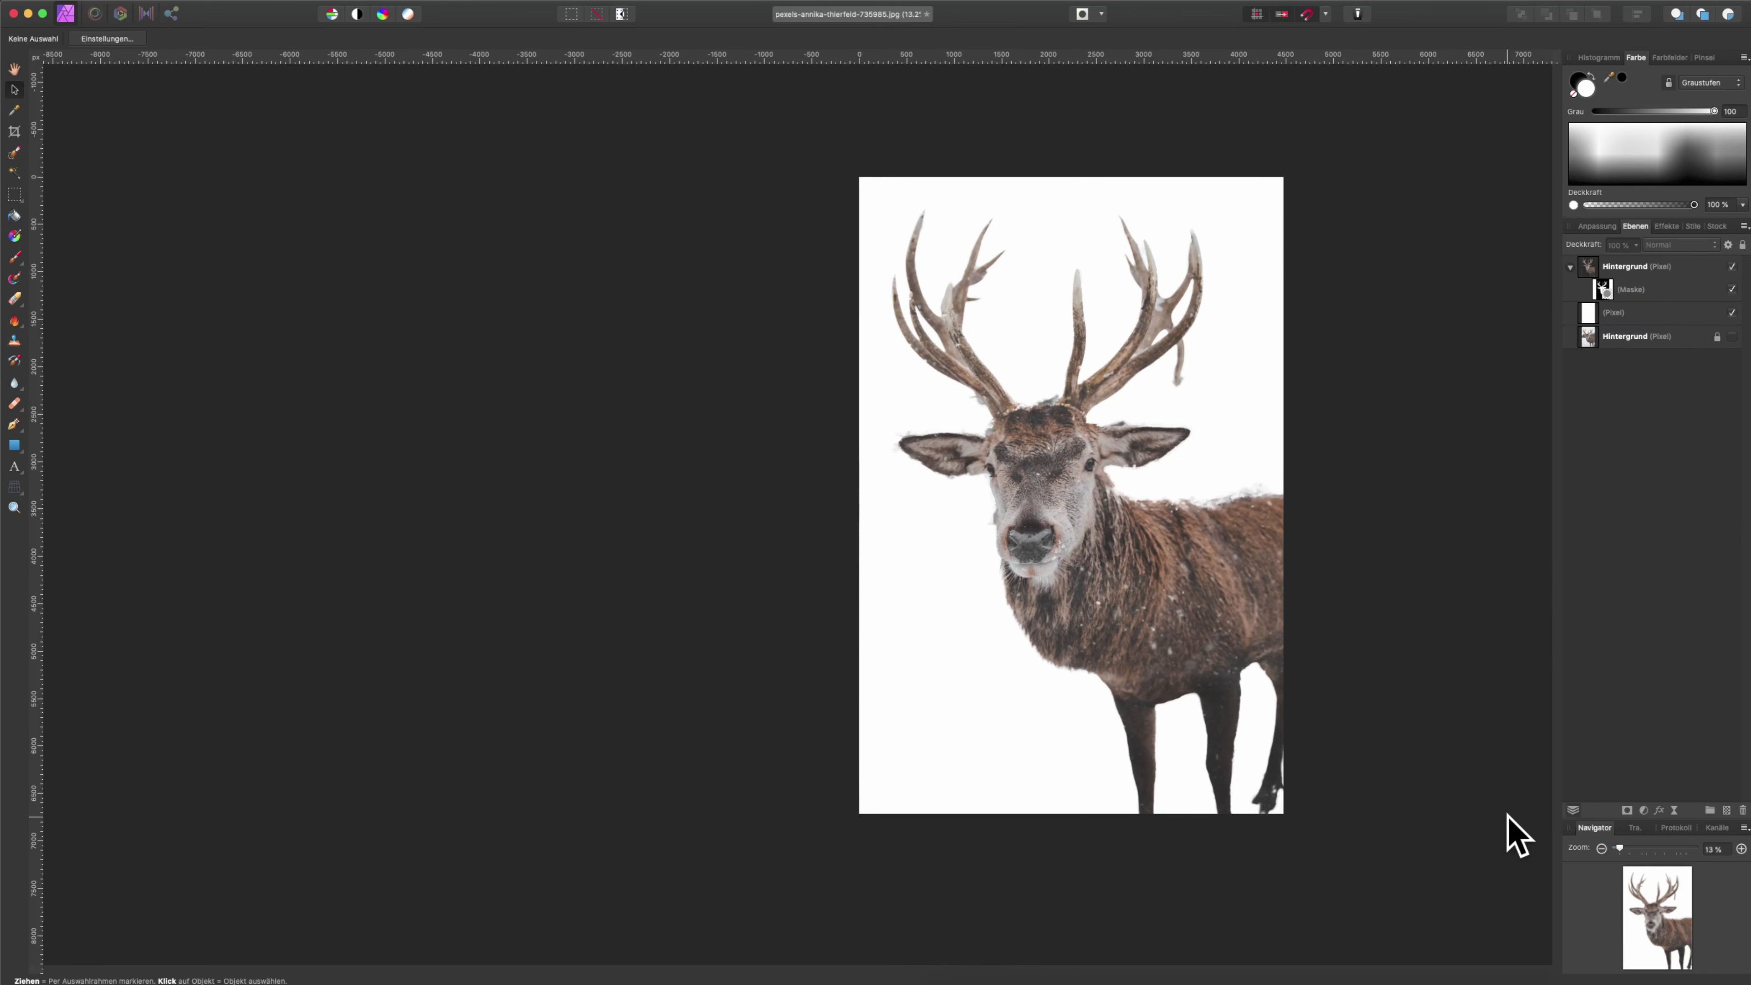
# - Bring the pexels-pixabay-417192 city photo from the browser onto the canvas above the deer
pyautogui.press('super+Tab')
pyautogui.moveTo(1214, 967)
pyautogui.mouseDown()
pyautogui.moveTo(937, 652)
pyautogui.moveTo(993, 656)
pyautogui.mouseUp()
pyautogui.click(937, 651)
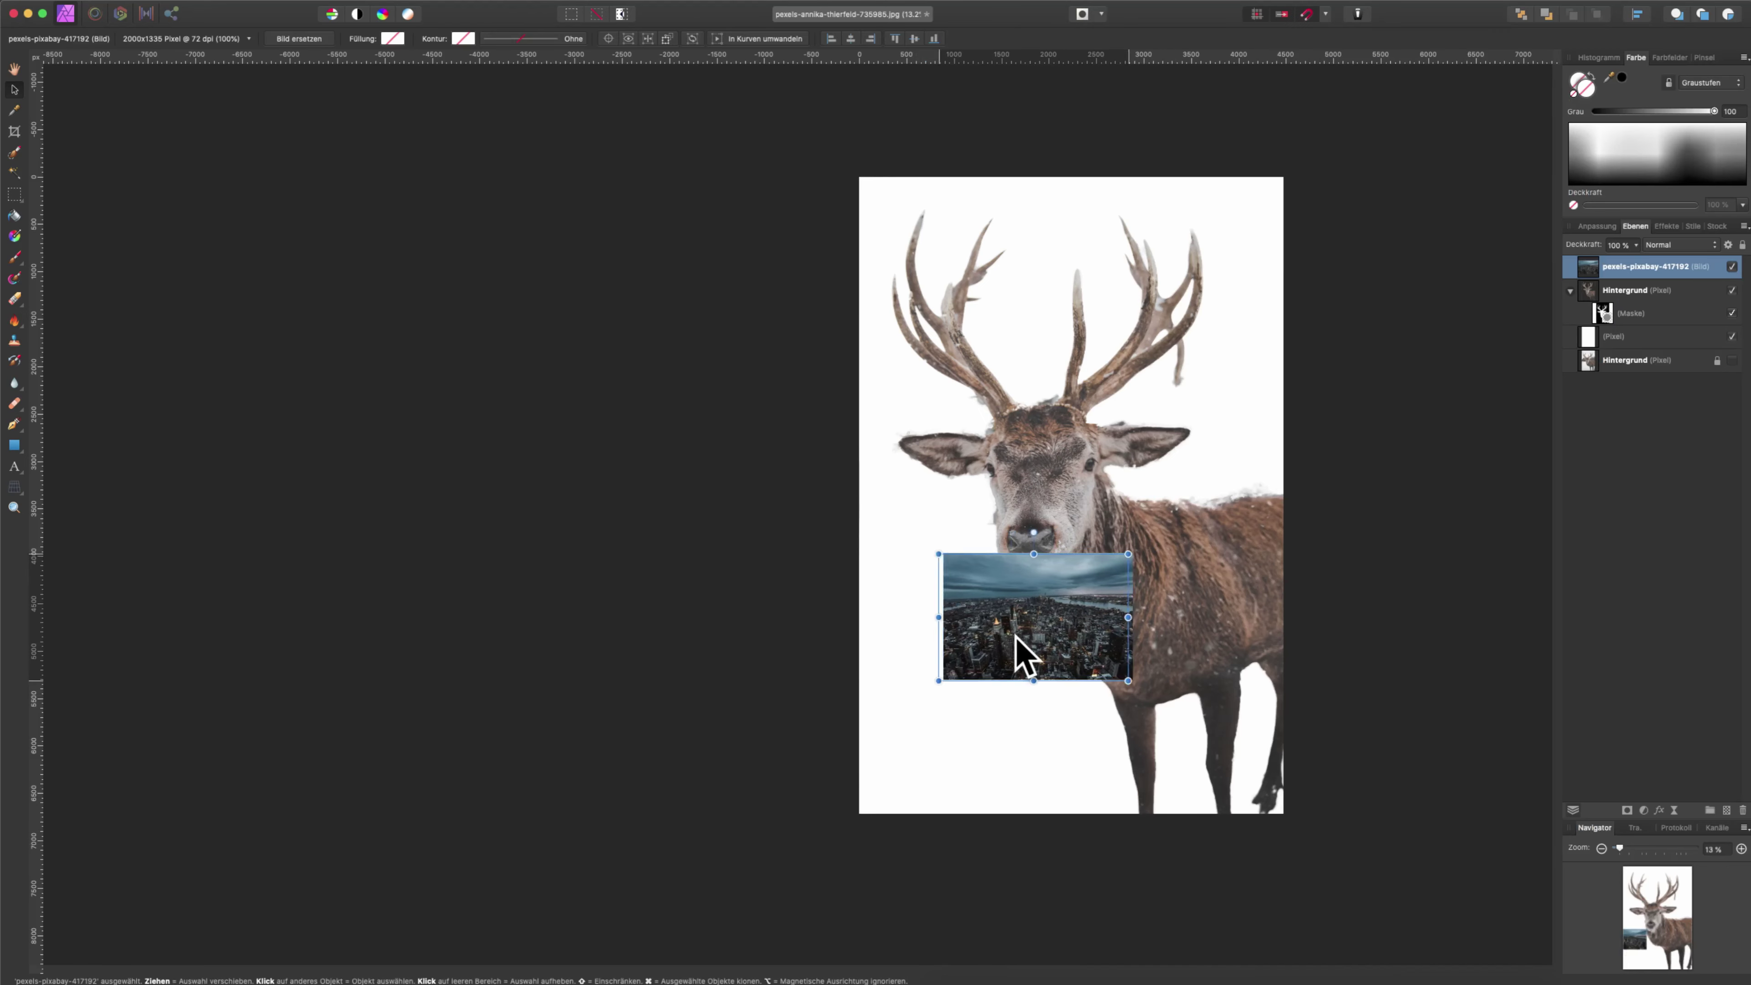
pyautogui.moveTo(1102, 564); pyautogui.dragTo(1599, 310)
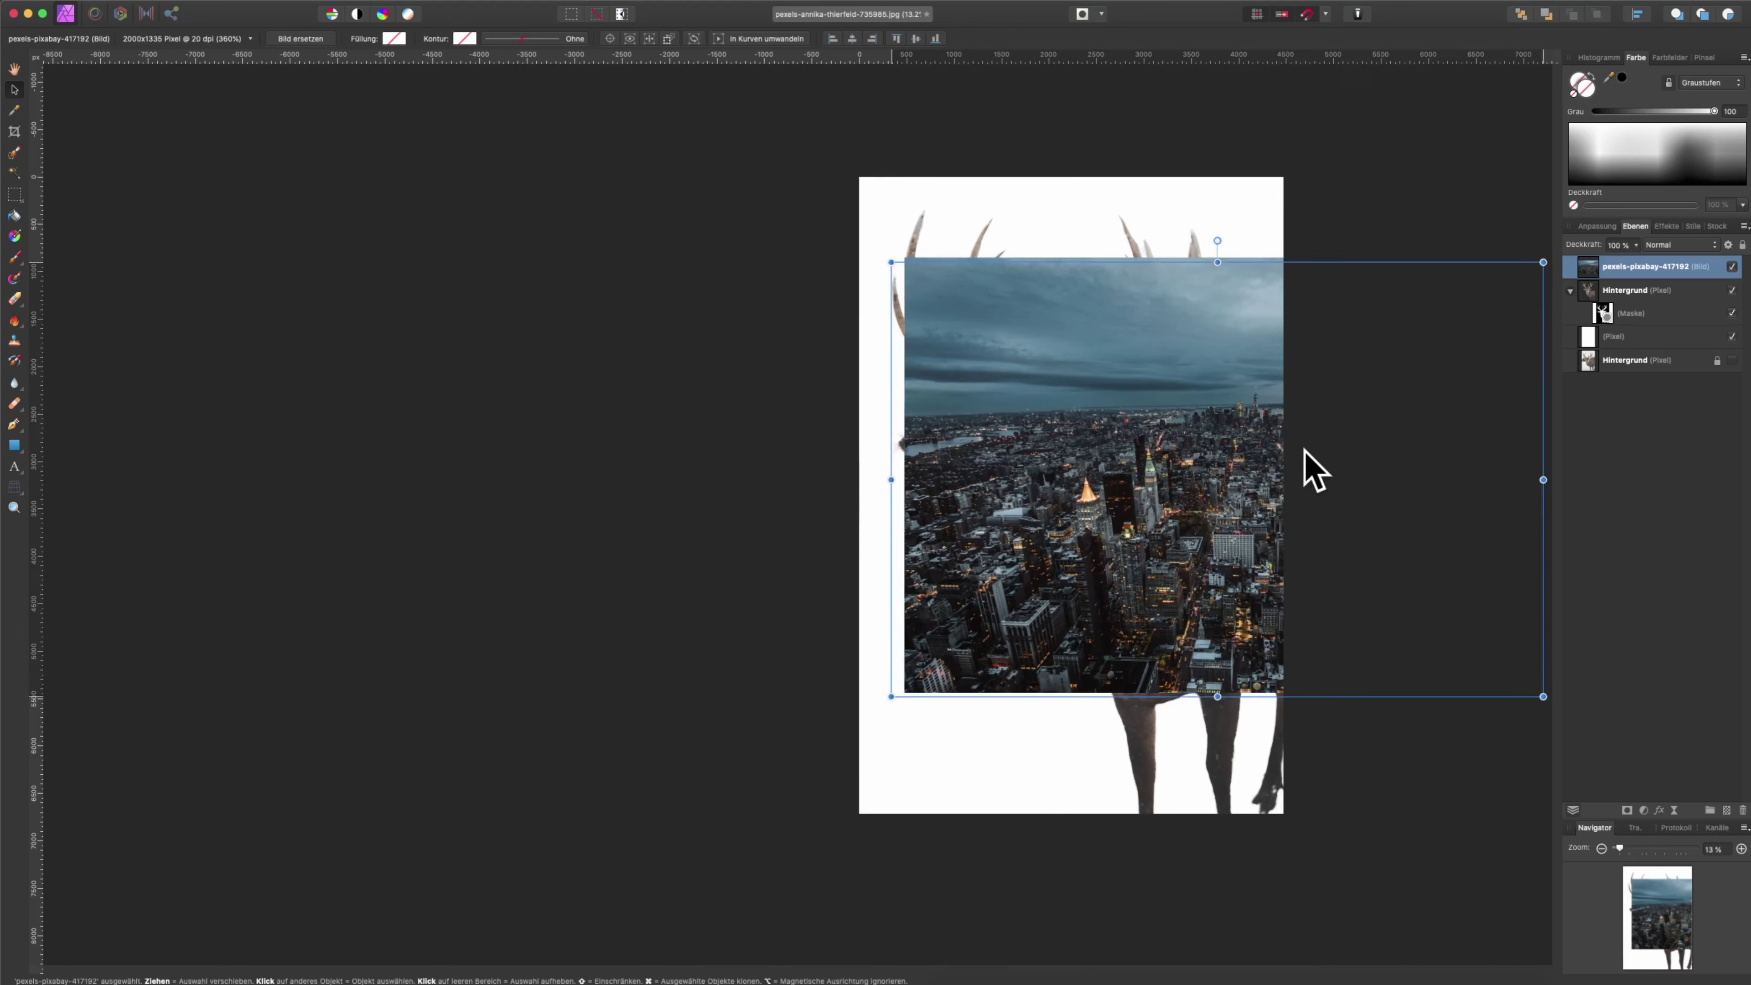
pyautogui.moveTo(1310, 470); pyautogui.dragTo(1181, 501)
pyautogui.scroll(-2, 1183, 509)
pyautogui.scroll(-5, 1183, 514)
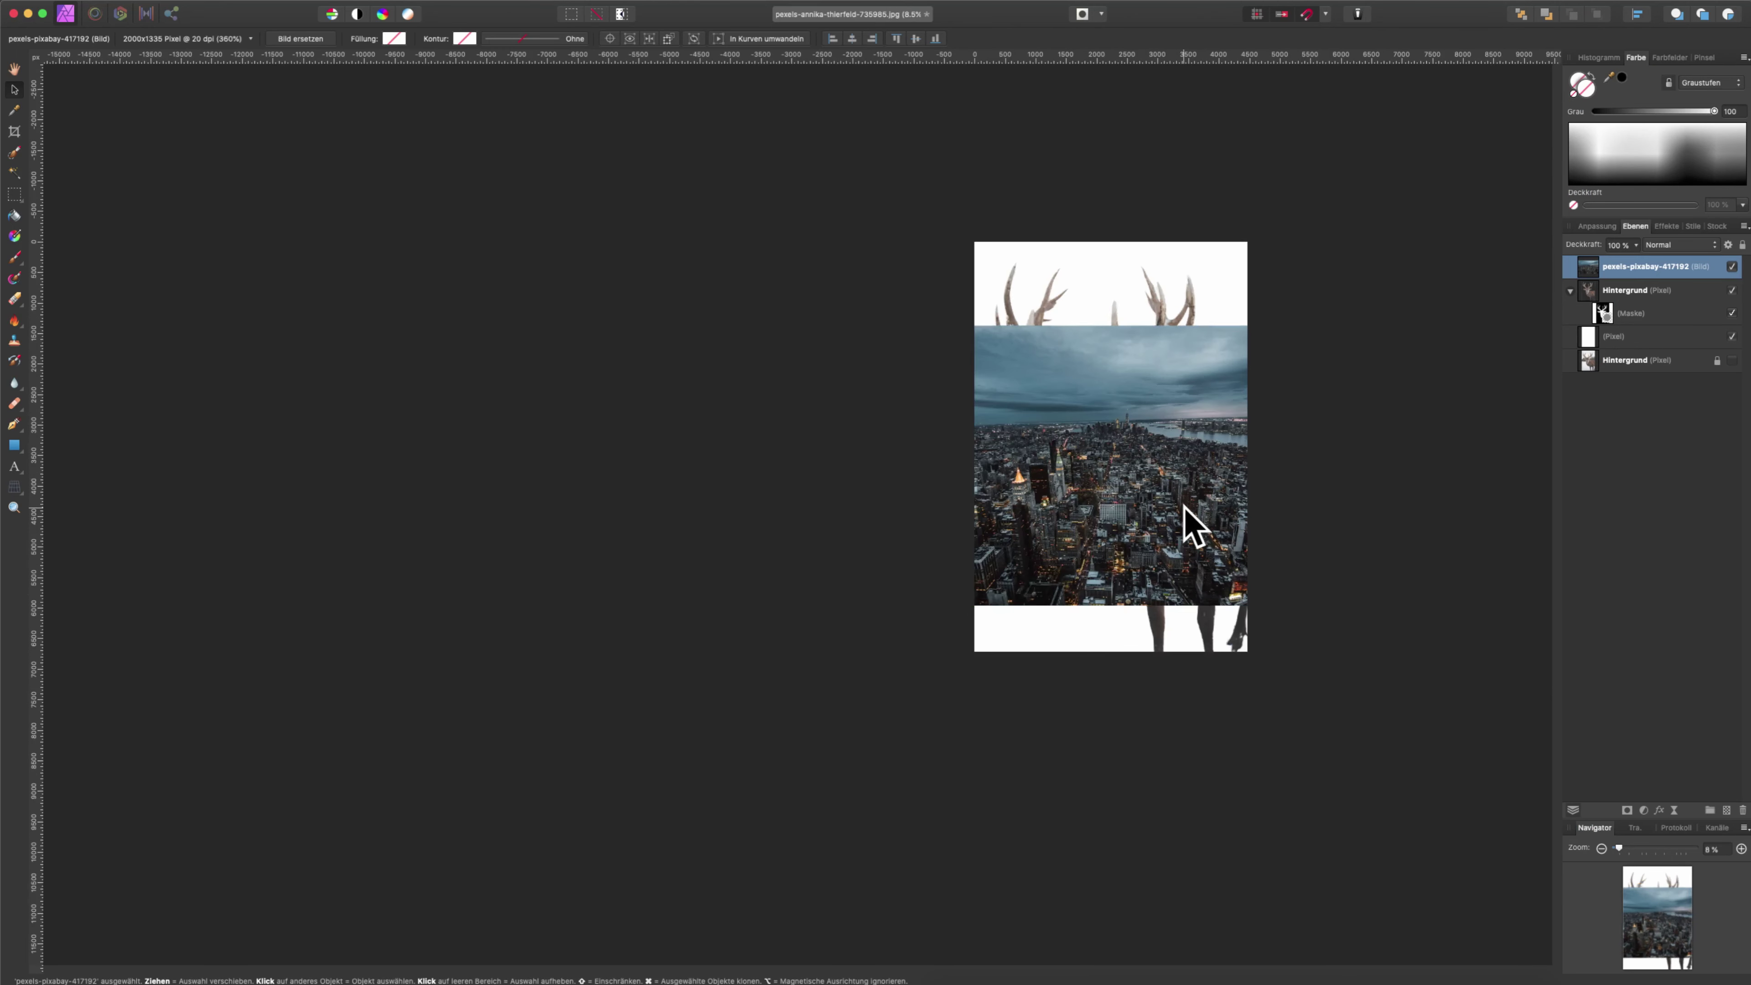
pyautogui.scroll(2, 1182, 517)
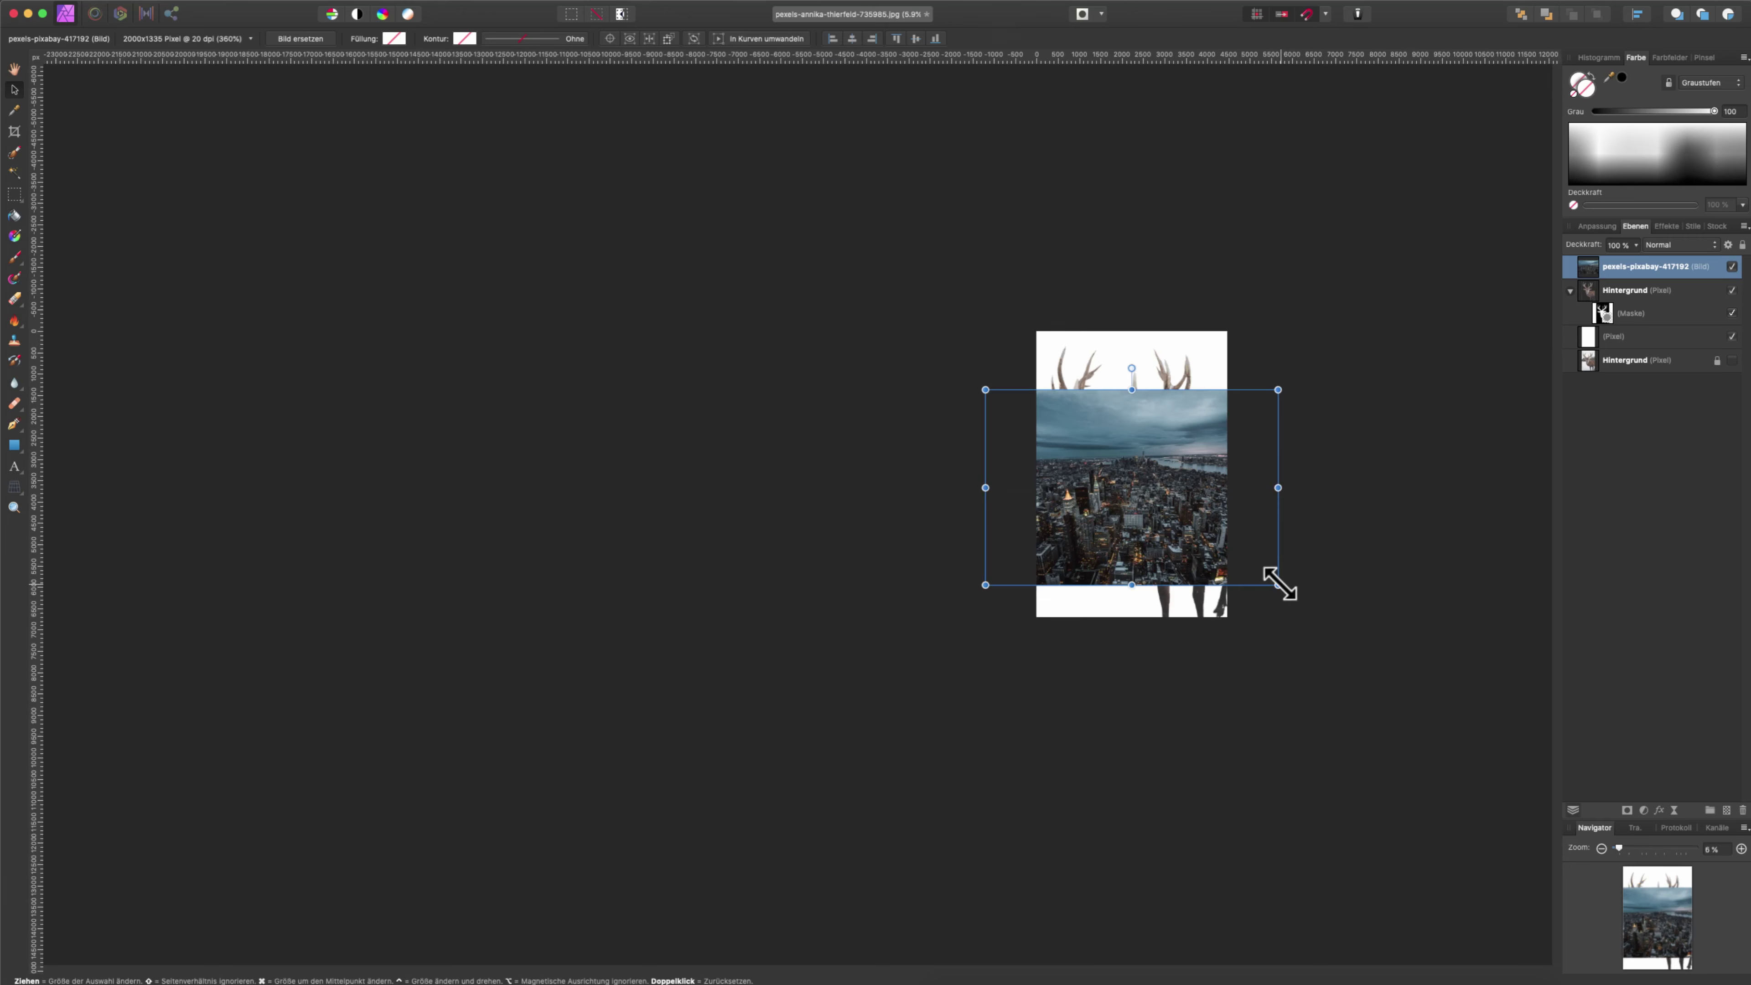
# - Scale the city photo to cover the whole canvas, then select the masked deer layer
pyautogui.moveTo(1276, 612); pyautogui.dragTo(1351, 634)
pyautogui.moveTo(1351, 389)
pyautogui.mouseDown()
pyautogui.moveTo(1444, 316)
pyautogui.moveTo(1244, 404)
pyautogui.mouseUp()
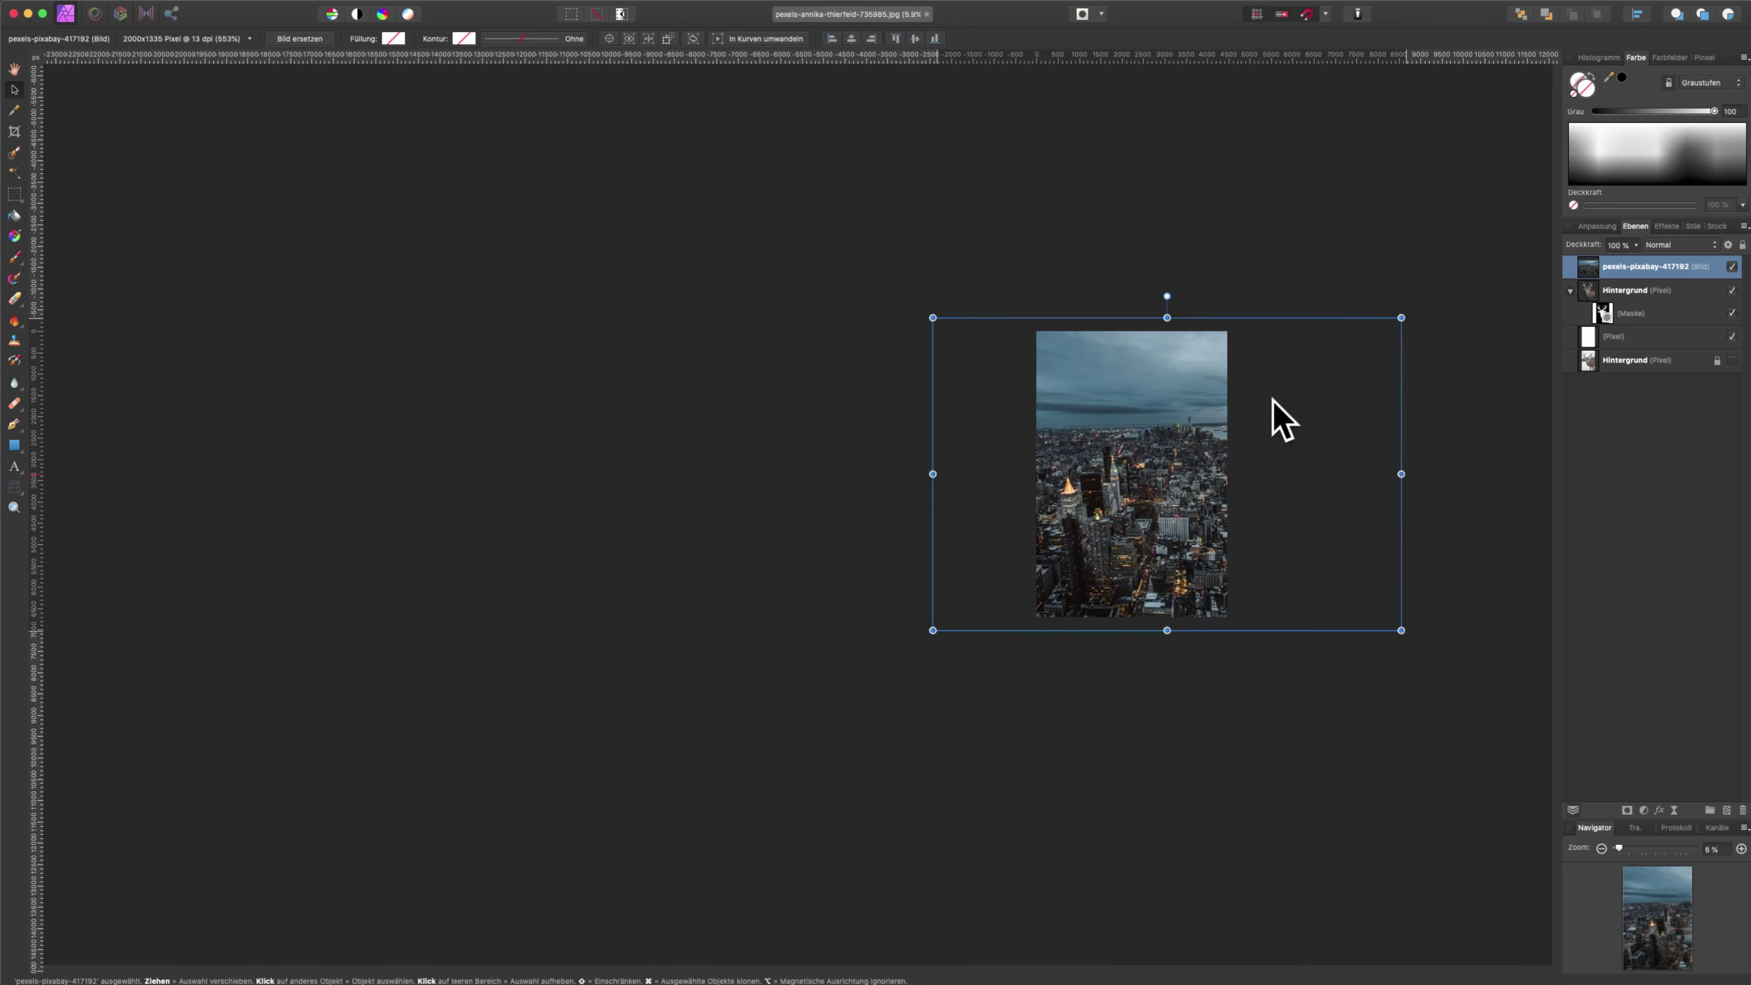
pyautogui.click(1651, 499)
pyautogui.scroll(3, 1173, 545)
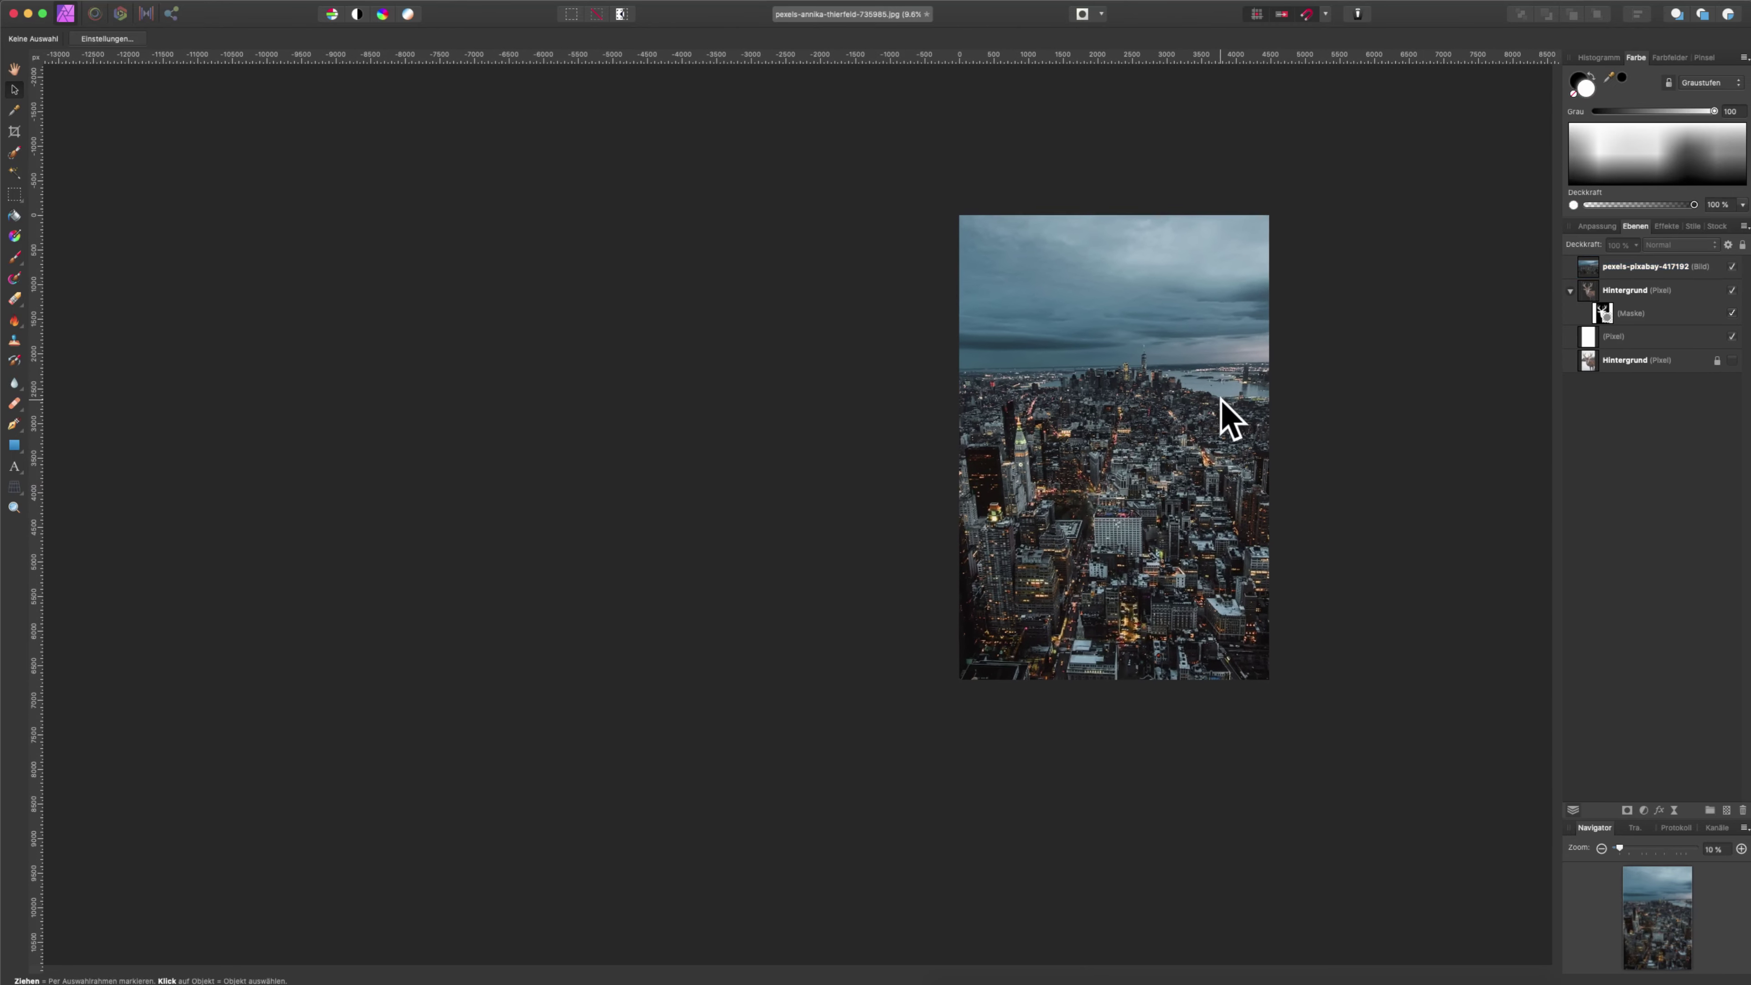
pyautogui.click(1570, 291)
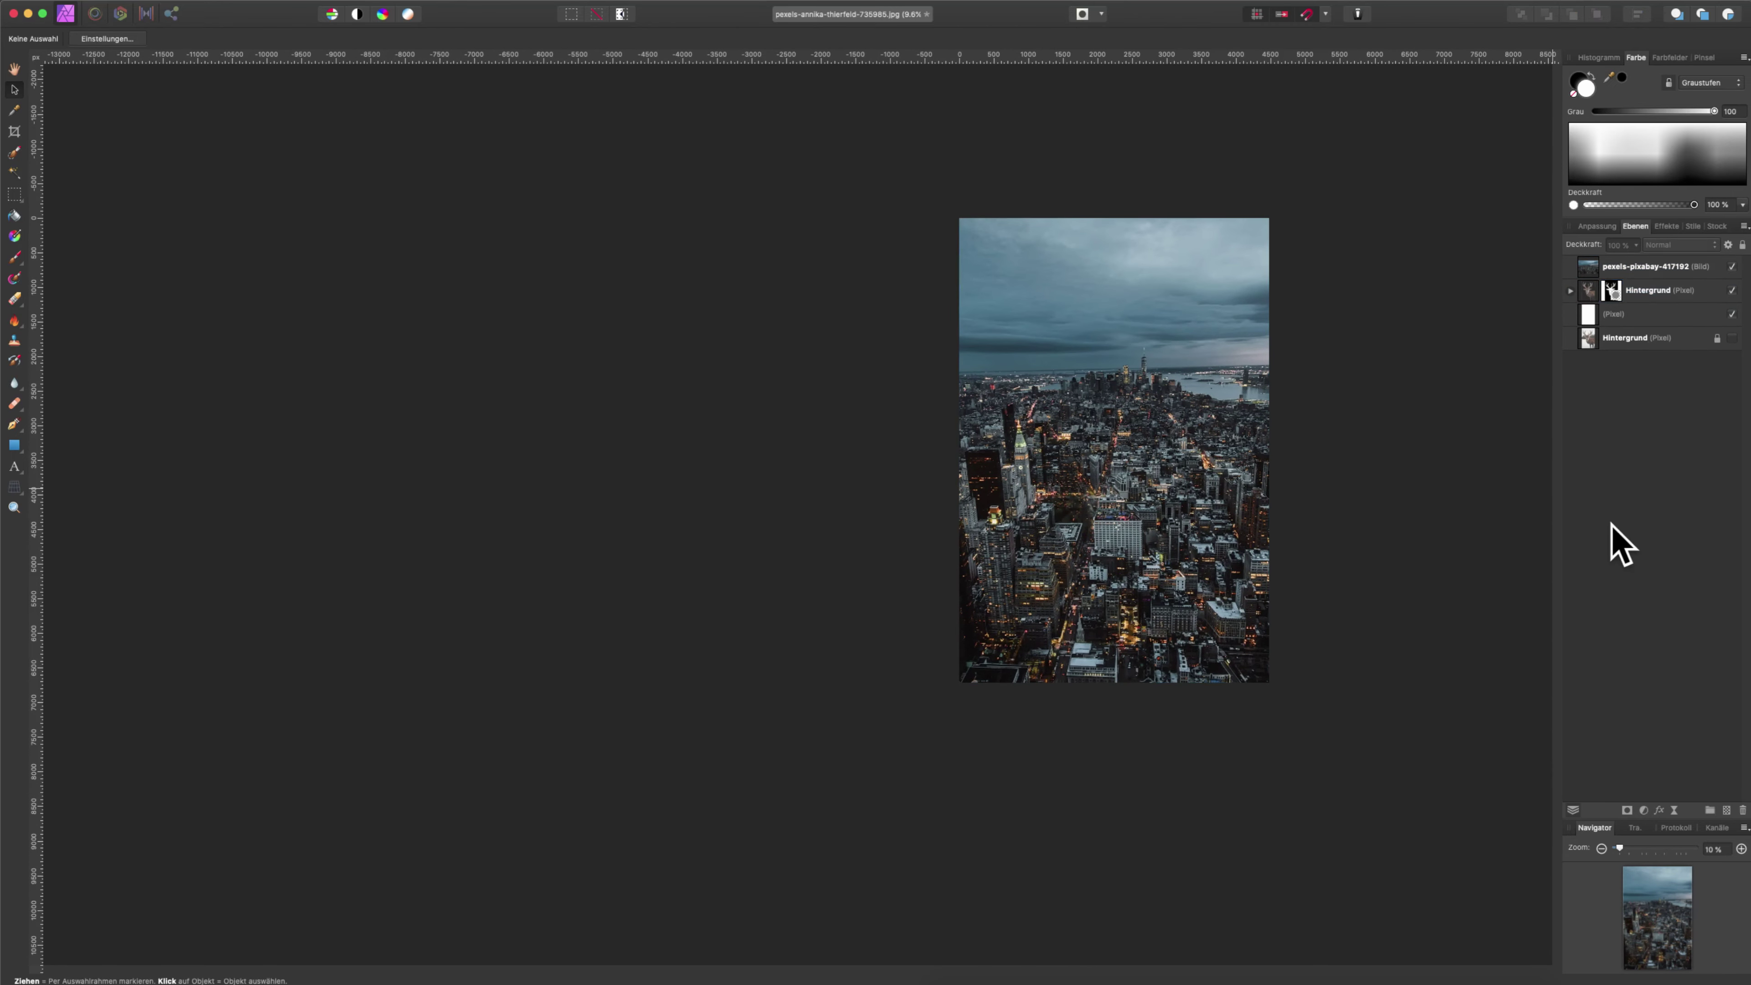
pyautogui.click(1669, 289)
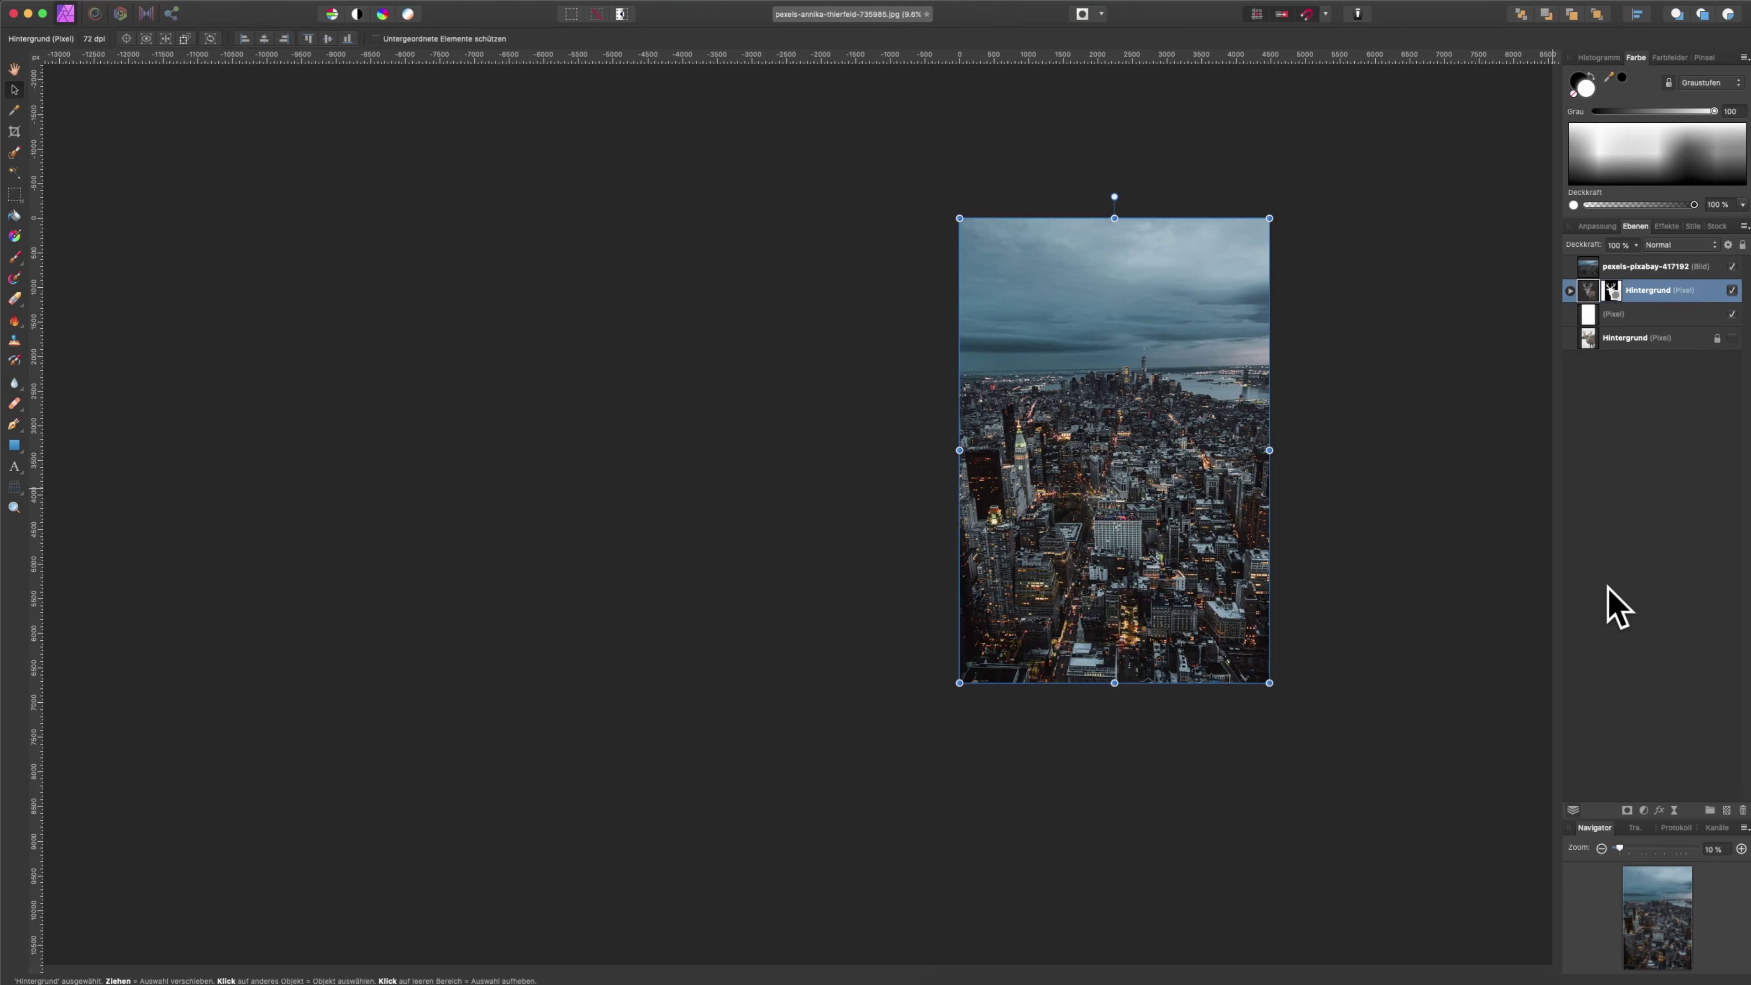
# - Duplicate the masked deer layer, move the copy above the city photo, and Rasterise & Trim it
pyautogui.press('super+j')
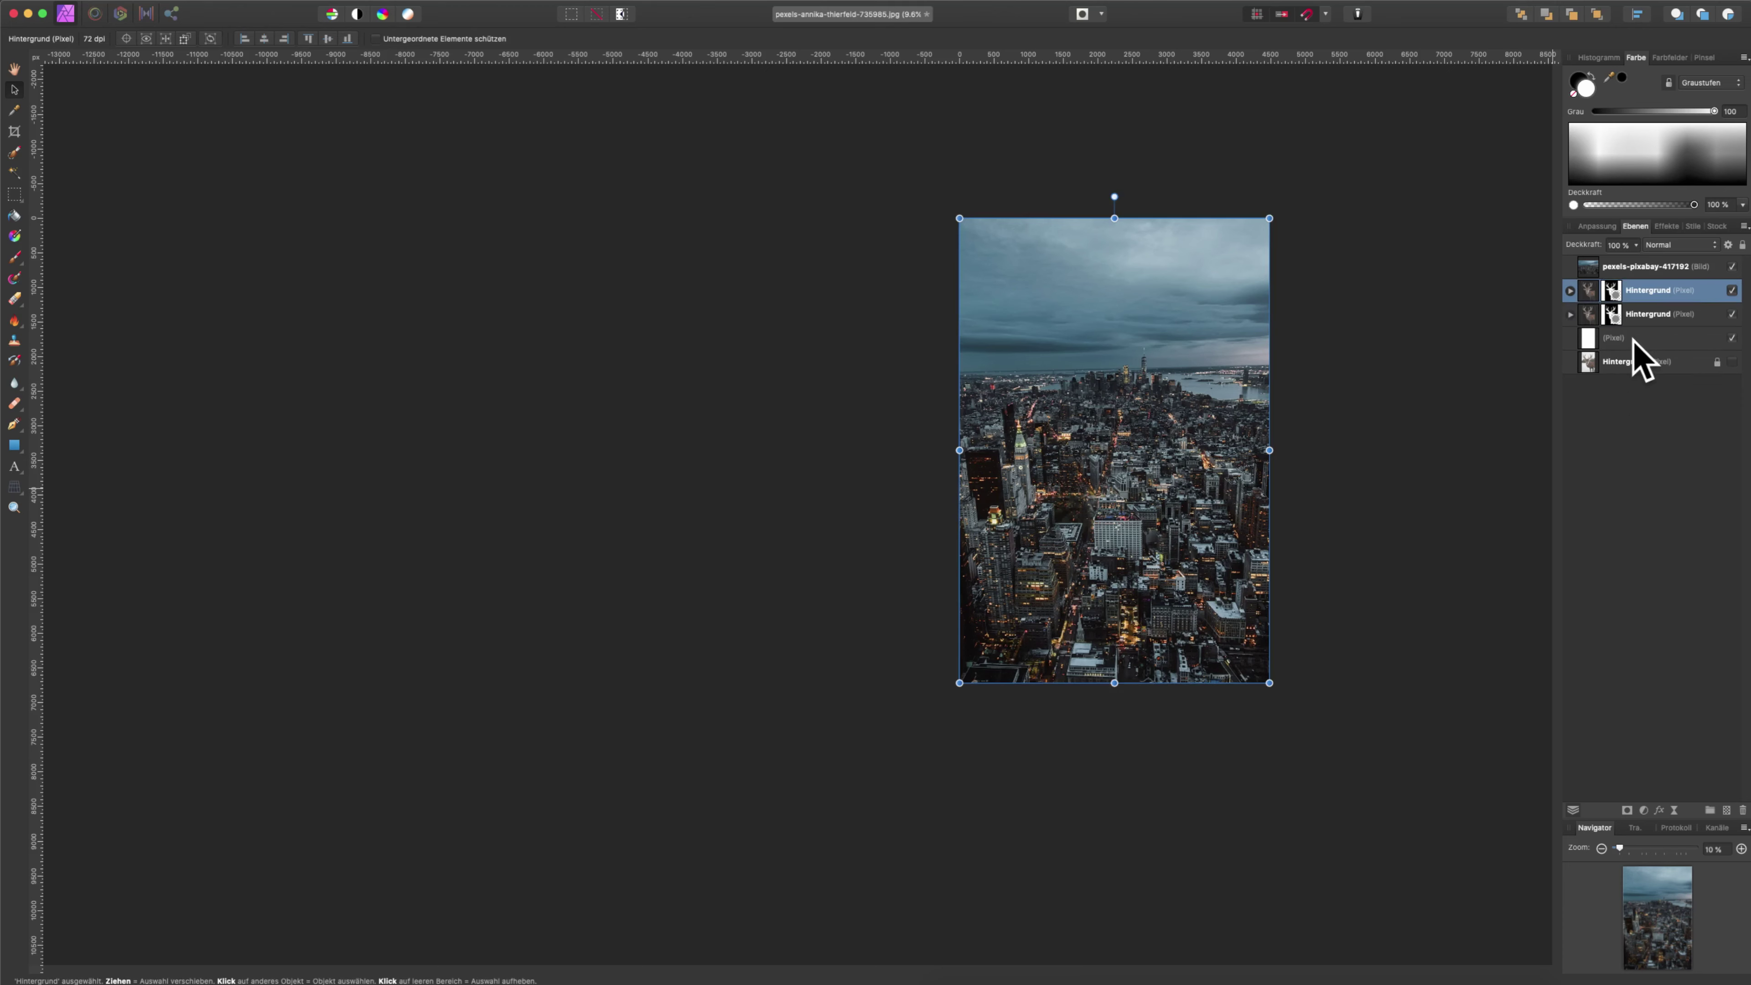
pyautogui.moveTo(1594, 269); pyautogui.dragTo(1594, 261)
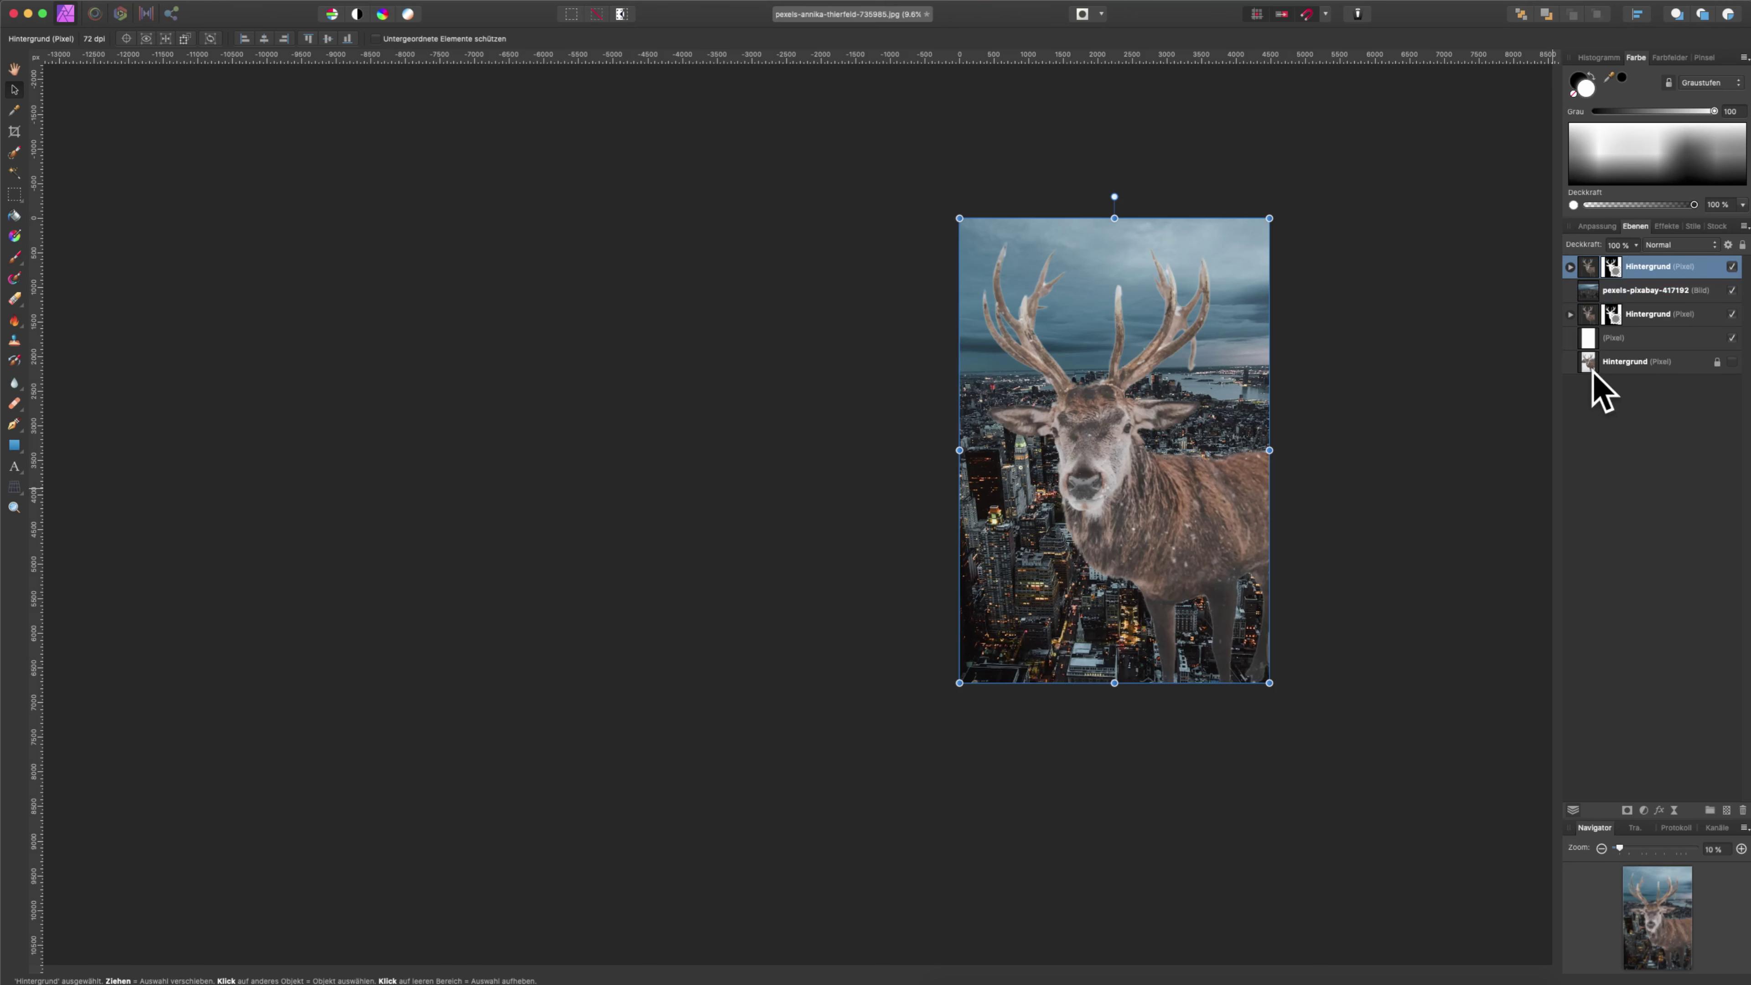
pyautogui.rightClick(1615, 275)
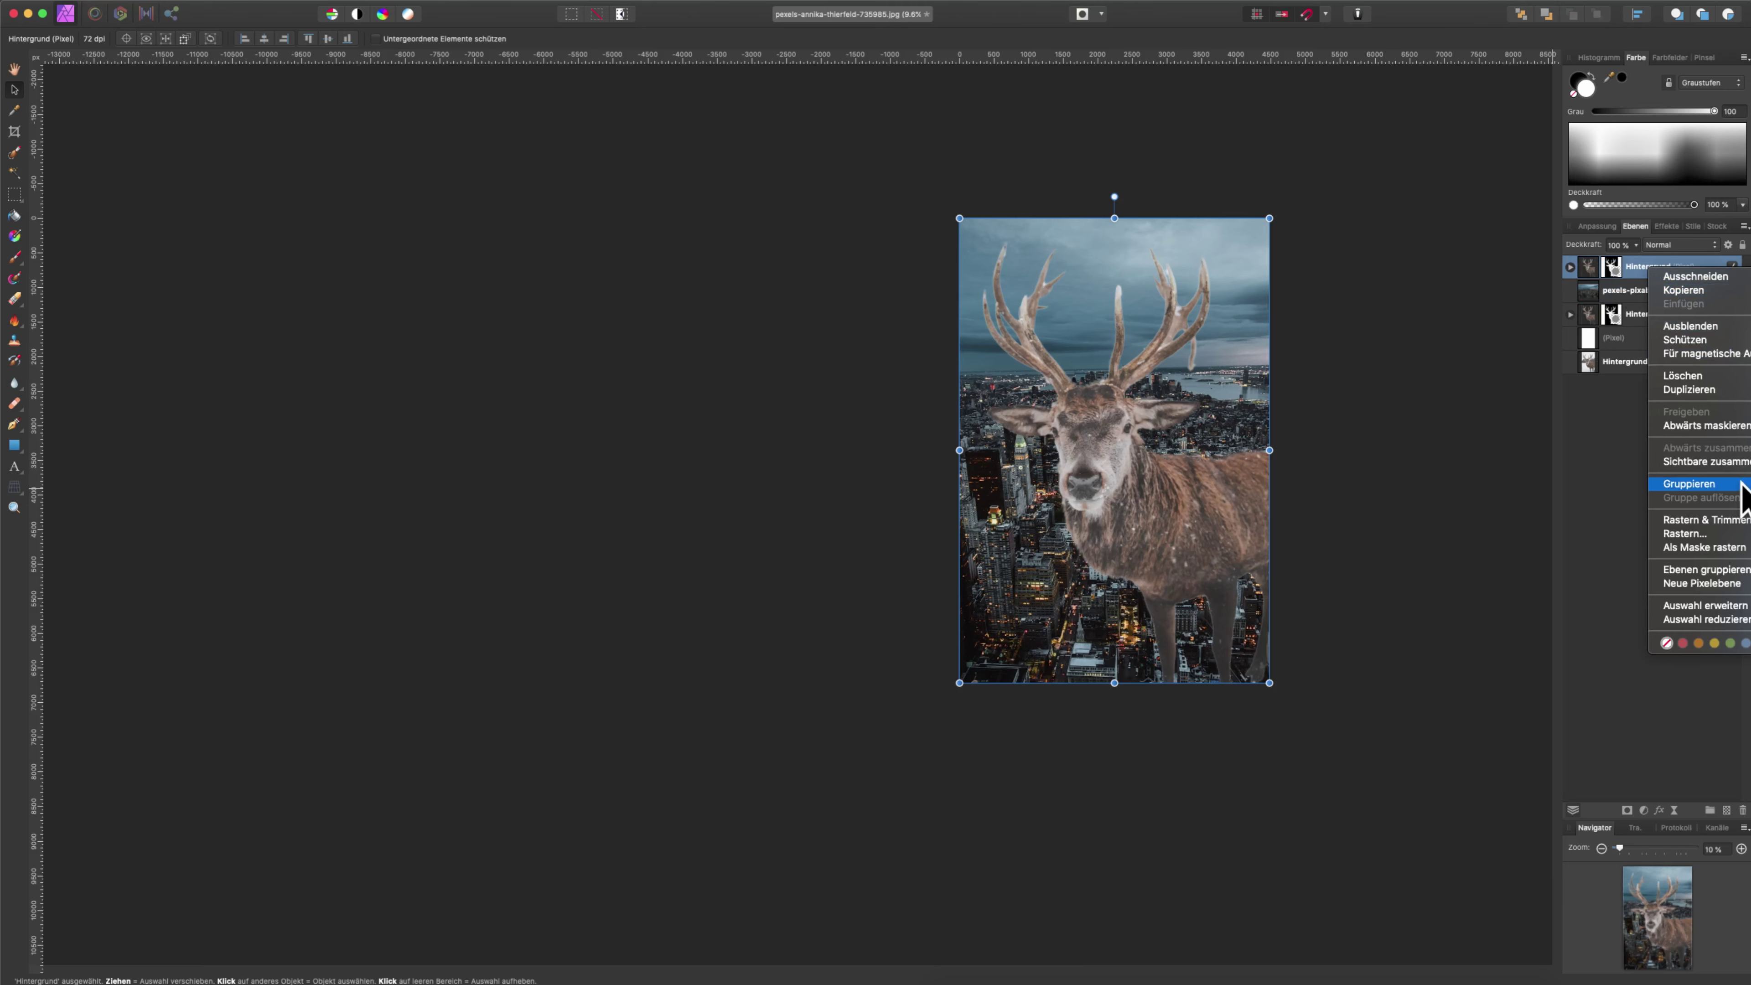
pyautogui.click(1716, 521)
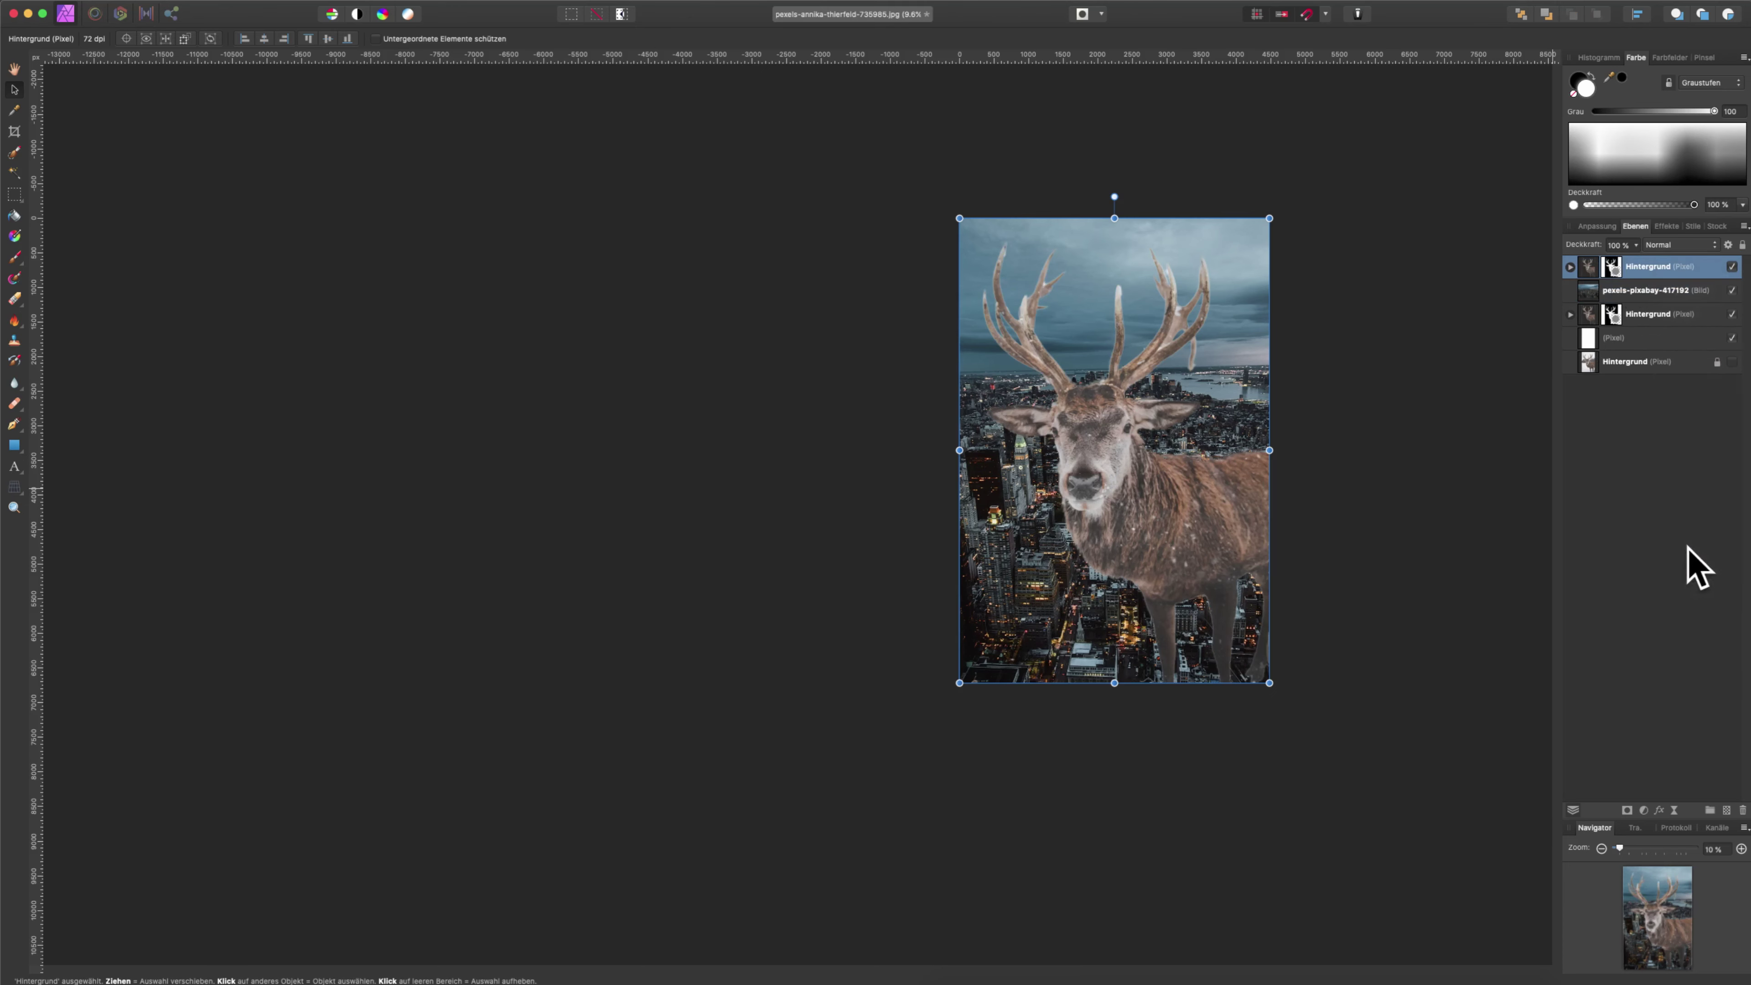
pyautogui.click(1625, 532)
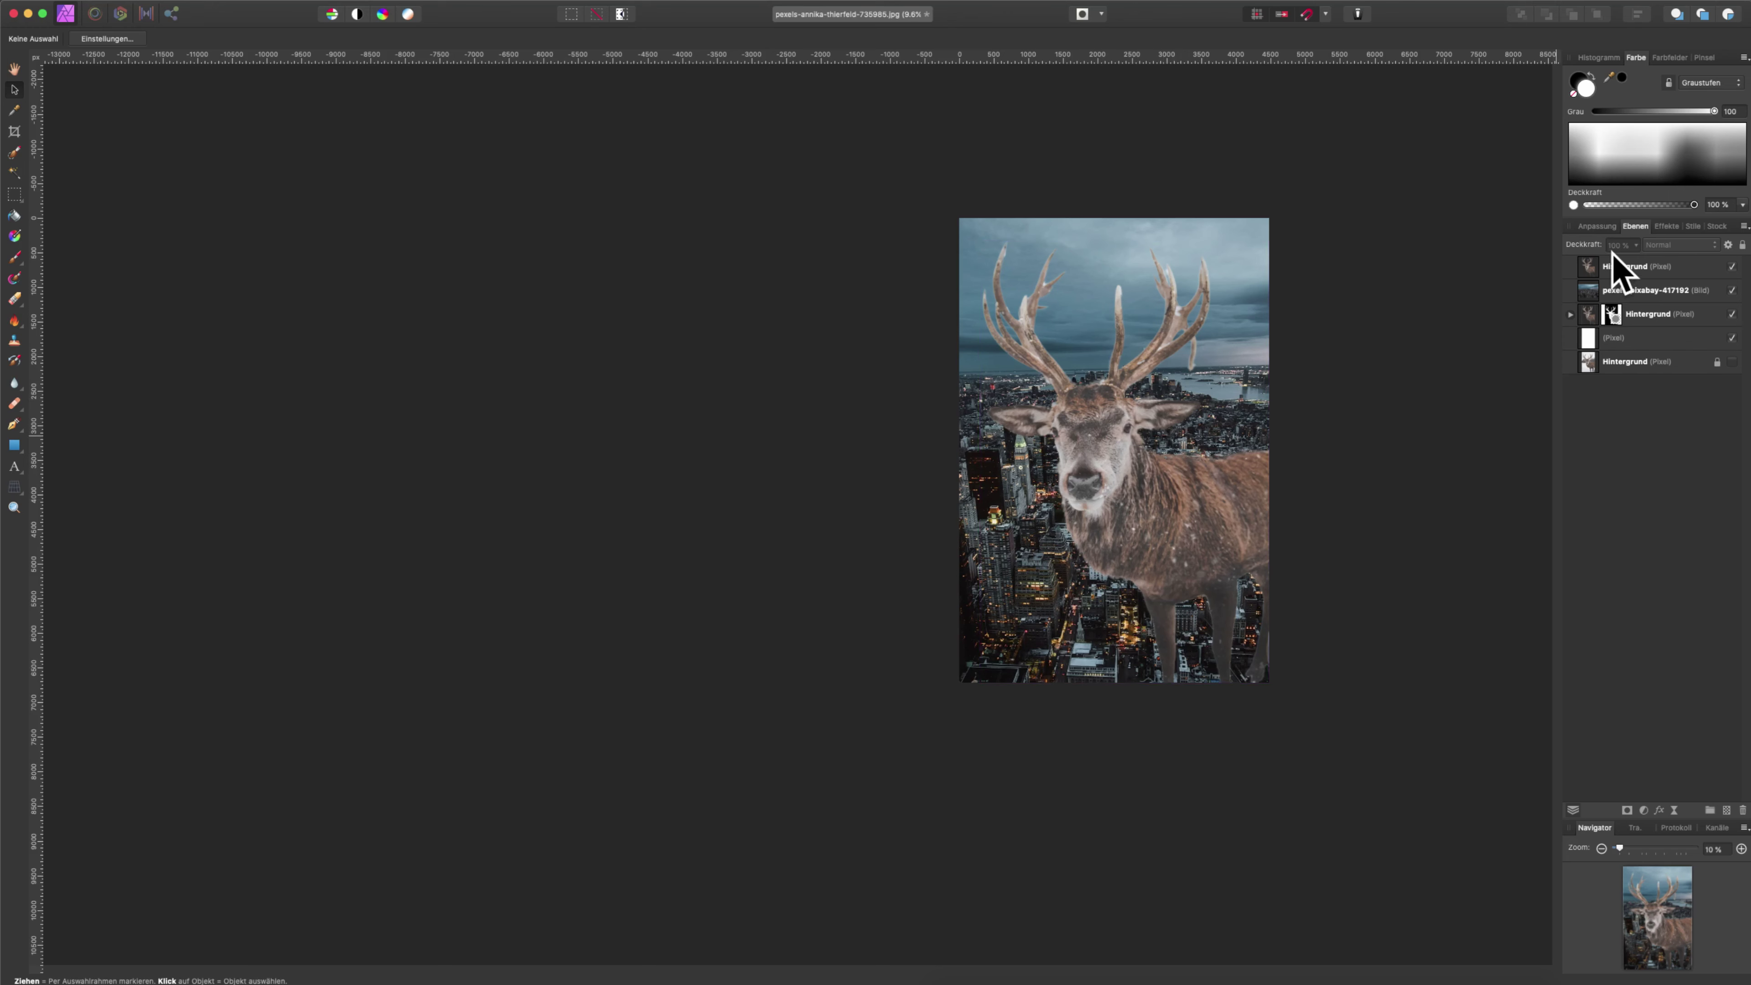
pyautogui.click(1650, 266)
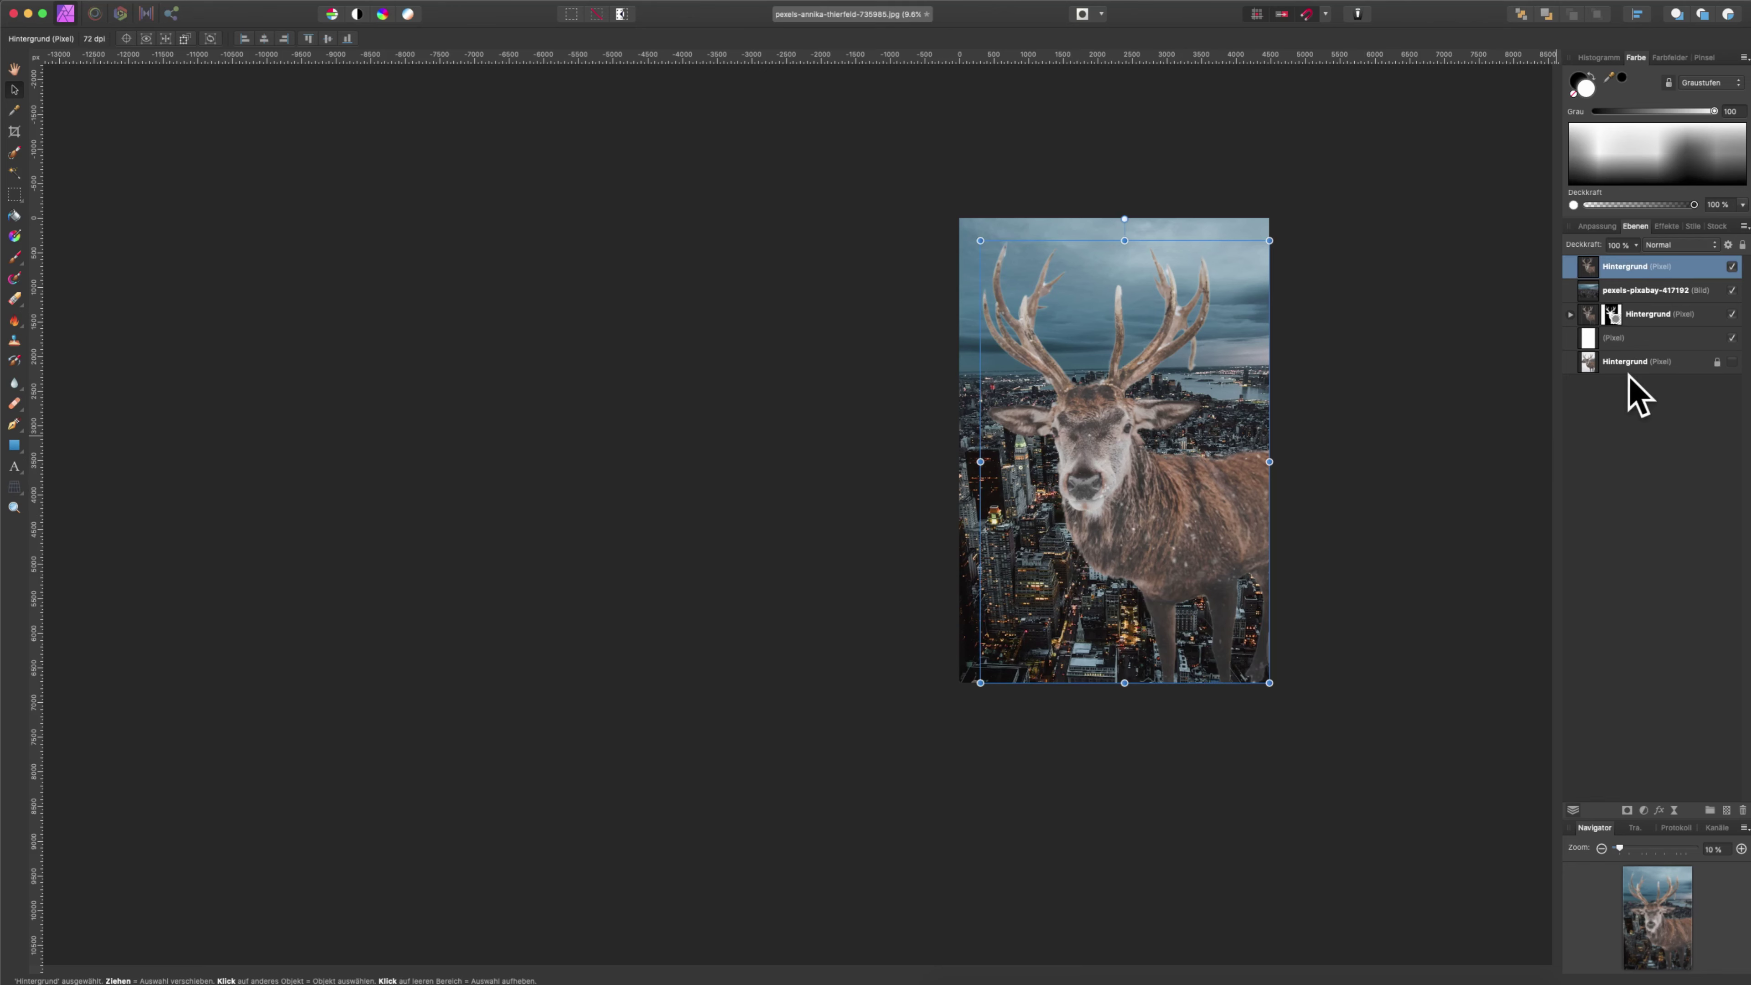
# - Put the deer copy below pexels-pixabay-417192 and clip the city photo inside the deer copy
pyautogui.click(1627, 292)
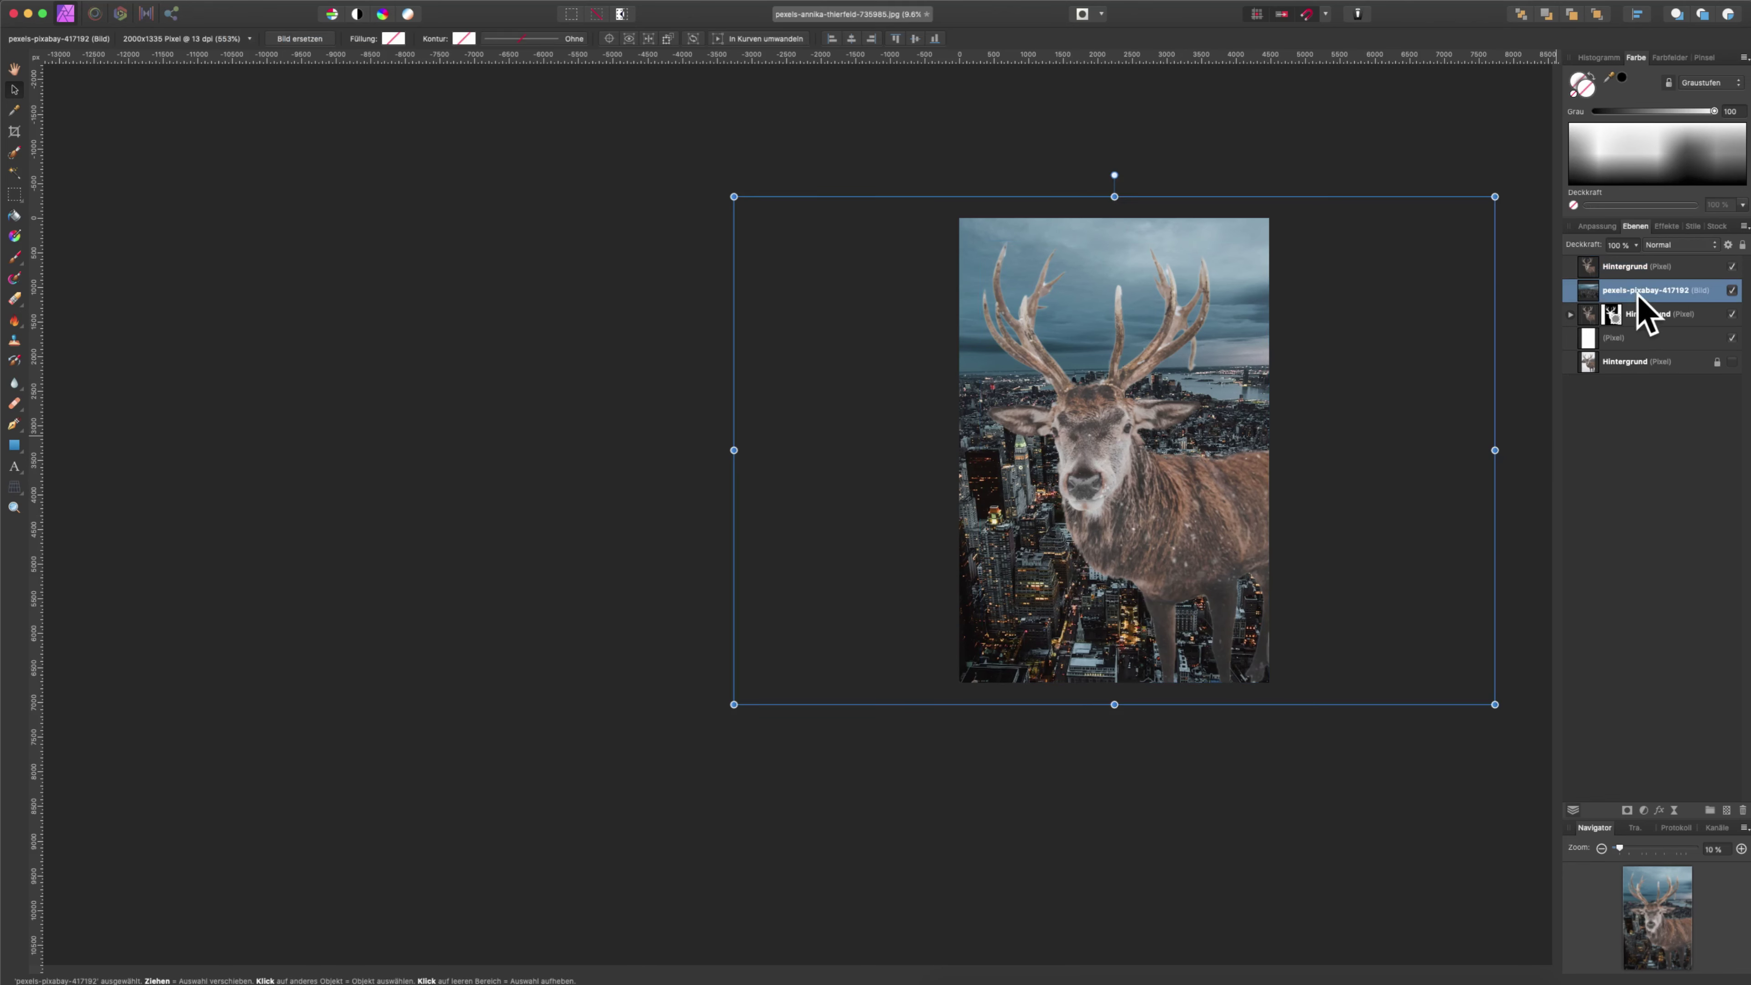
pyautogui.moveTo(1633, 270); pyautogui.dragTo(1599, 310)
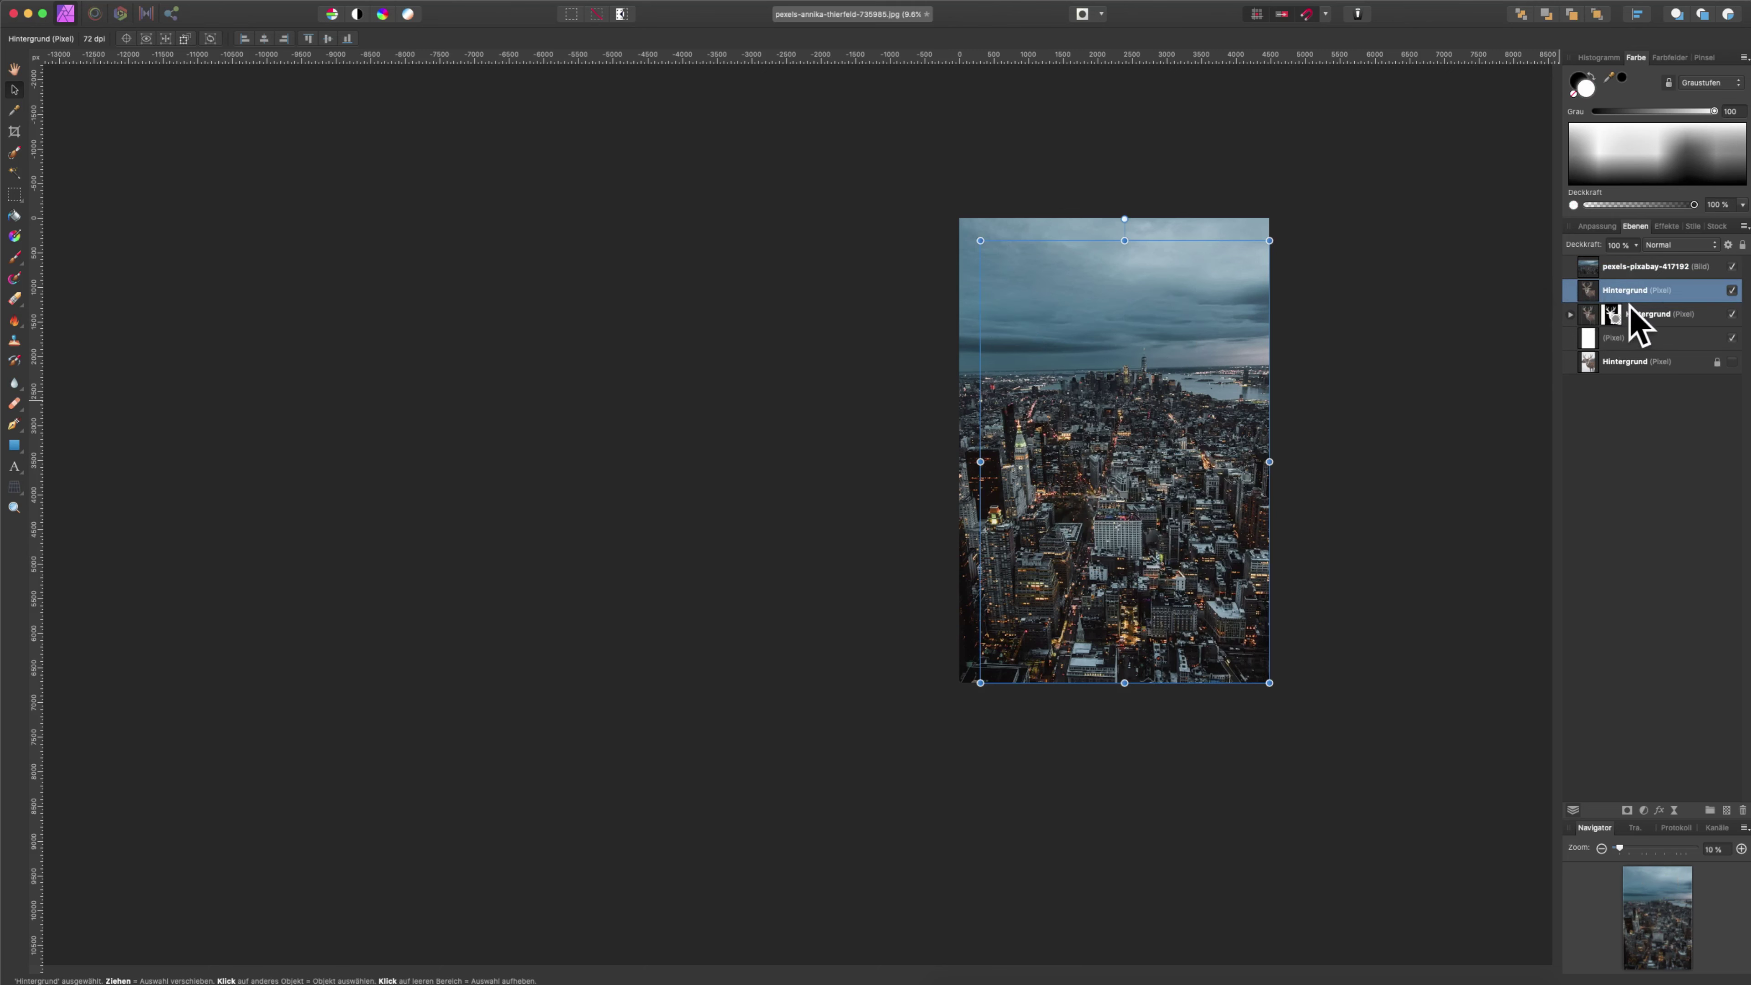
pyautogui.click(1613, 268)
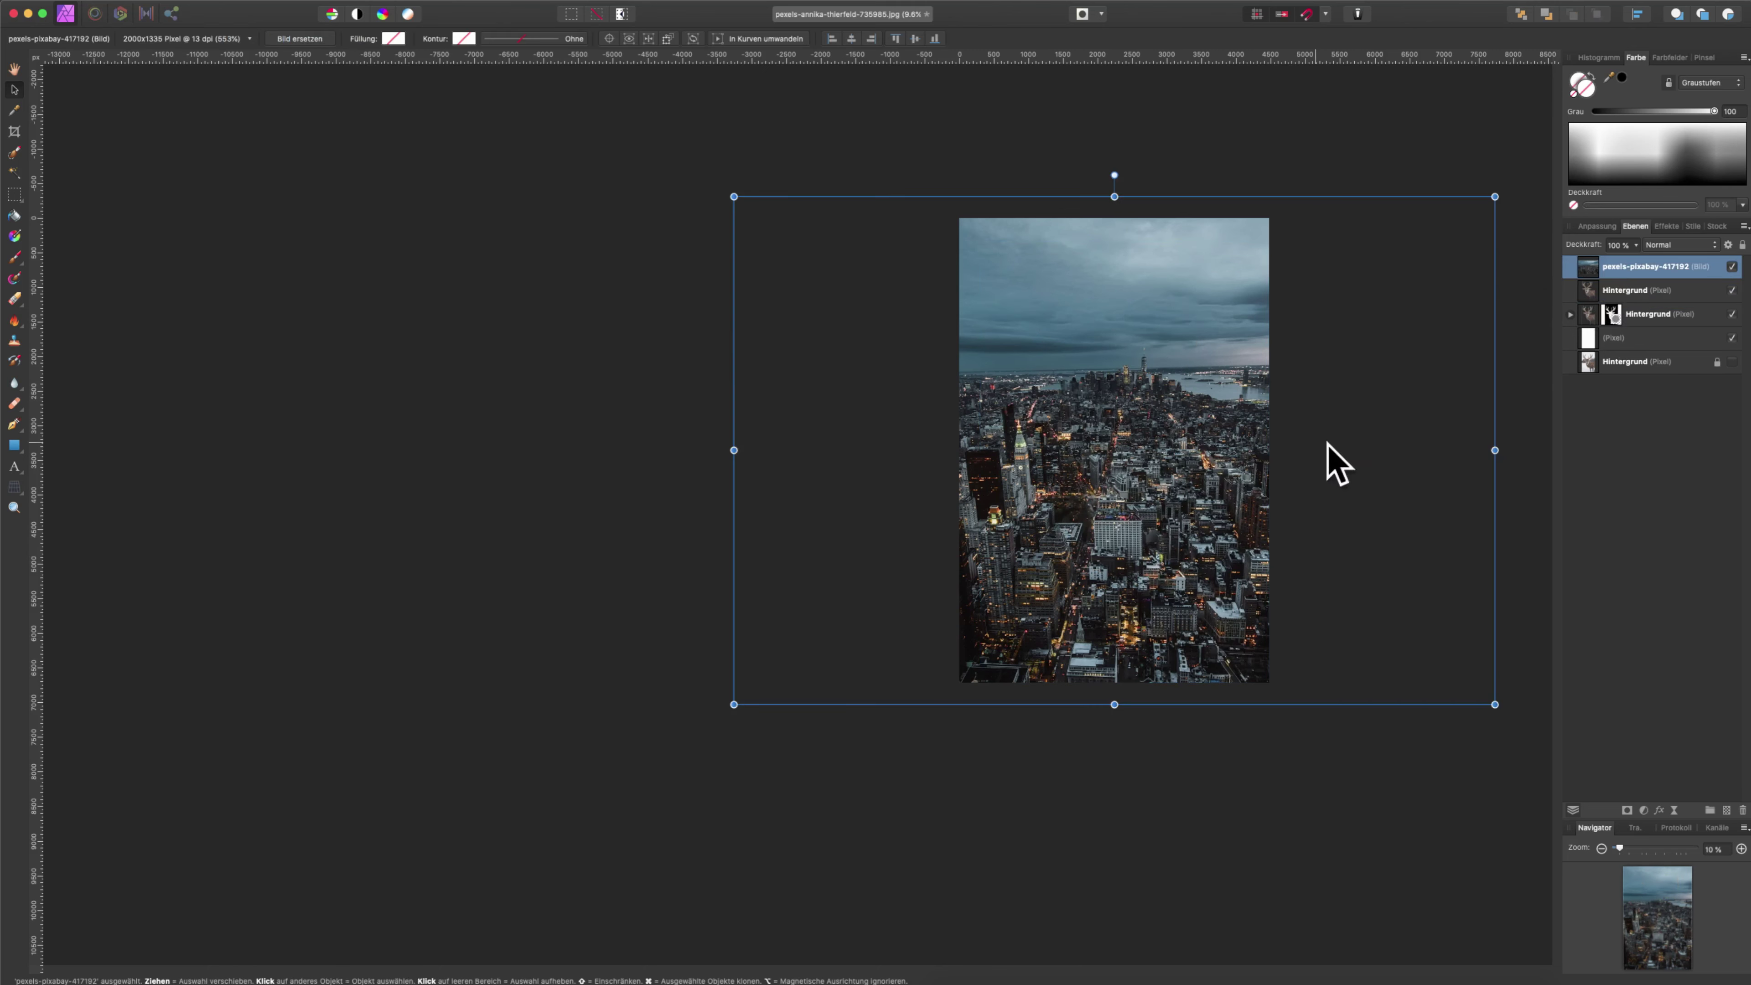
pyautogui.moveTo(1622, 269)
pyautogui.mouseDown()
pyautogui.moveTo(1644, 269)
pyautogui.moveTo(1617, 284)
pyautogui.moveTo(1645, 297)
pyautogui.mouseUp()
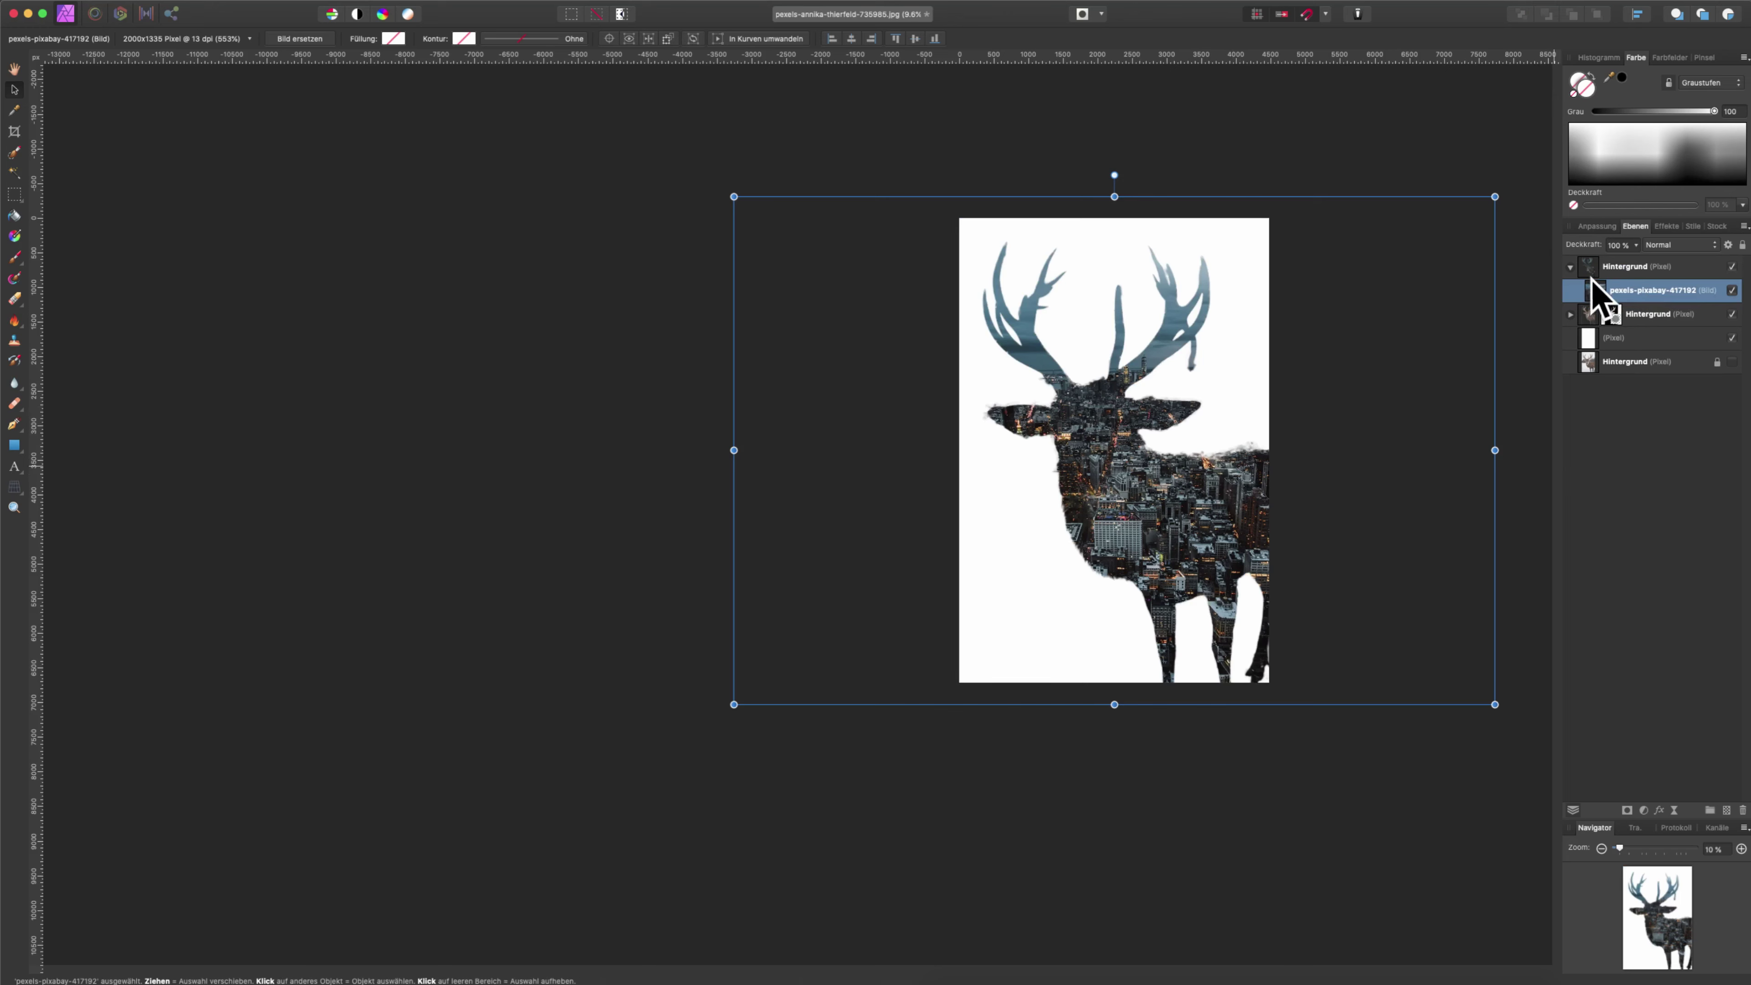
pyautogui.click(1570, 267)
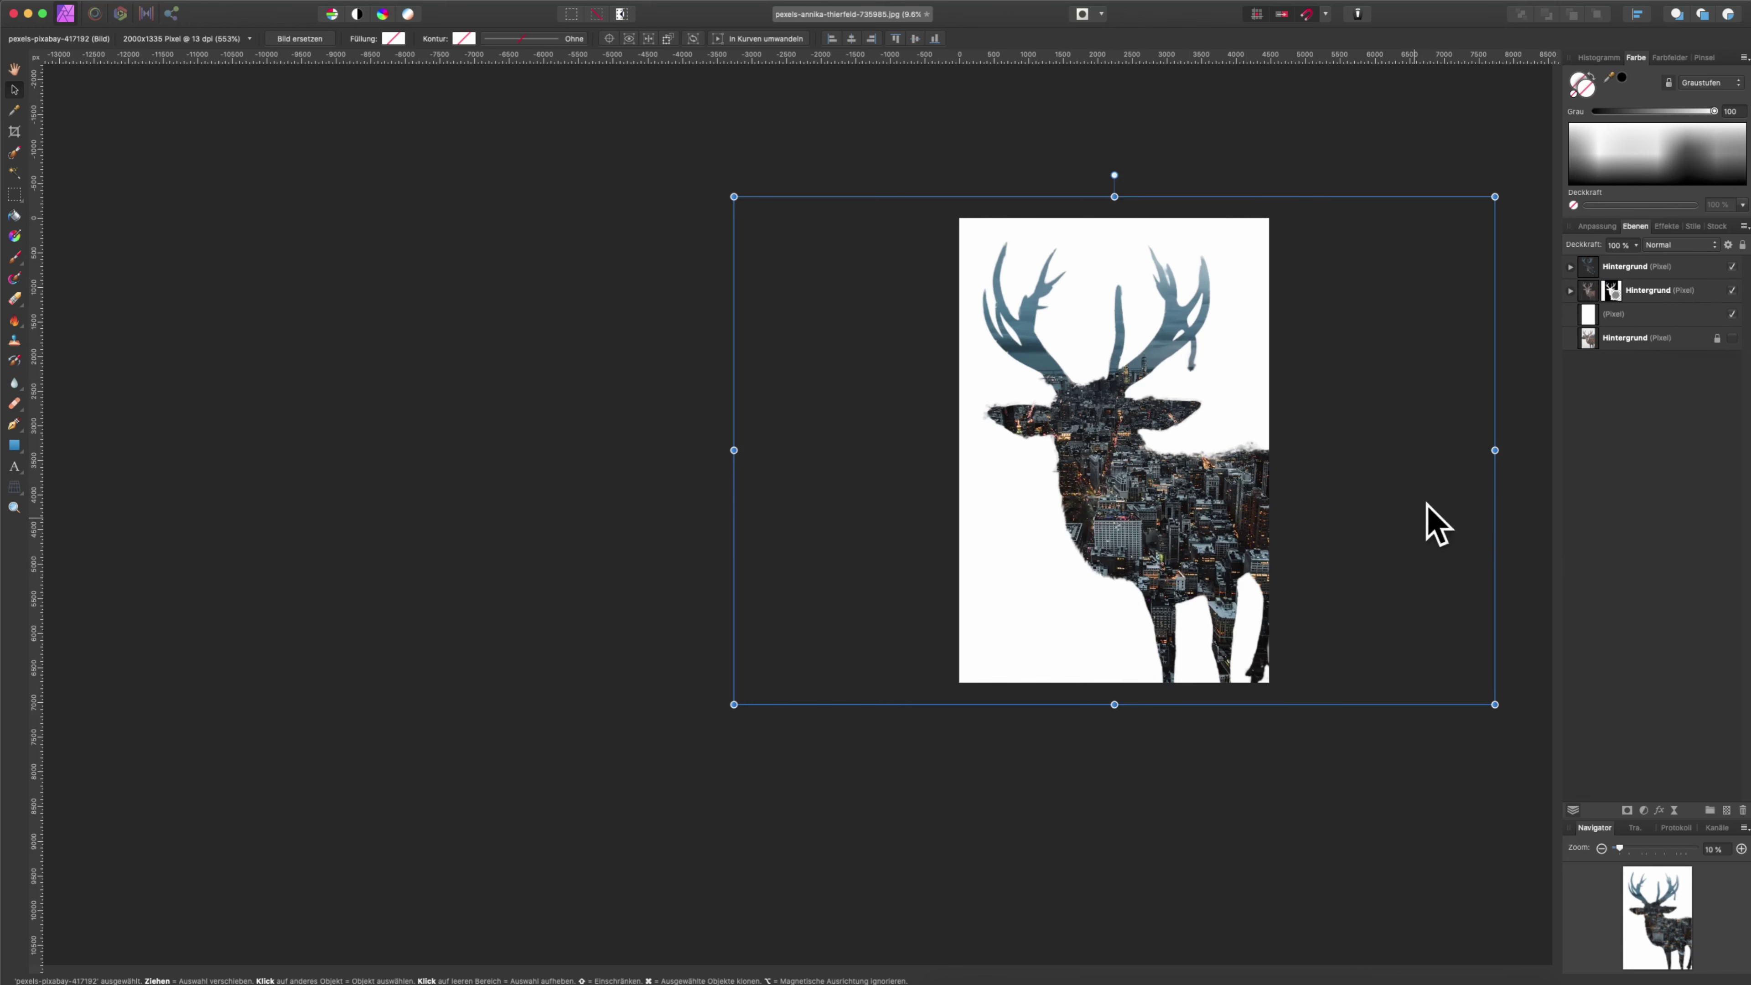
# - Set the city-filled deer layer's blend mode to Durchschnitt, then reselect the top city layer
pyautogui.click(1642, 268)
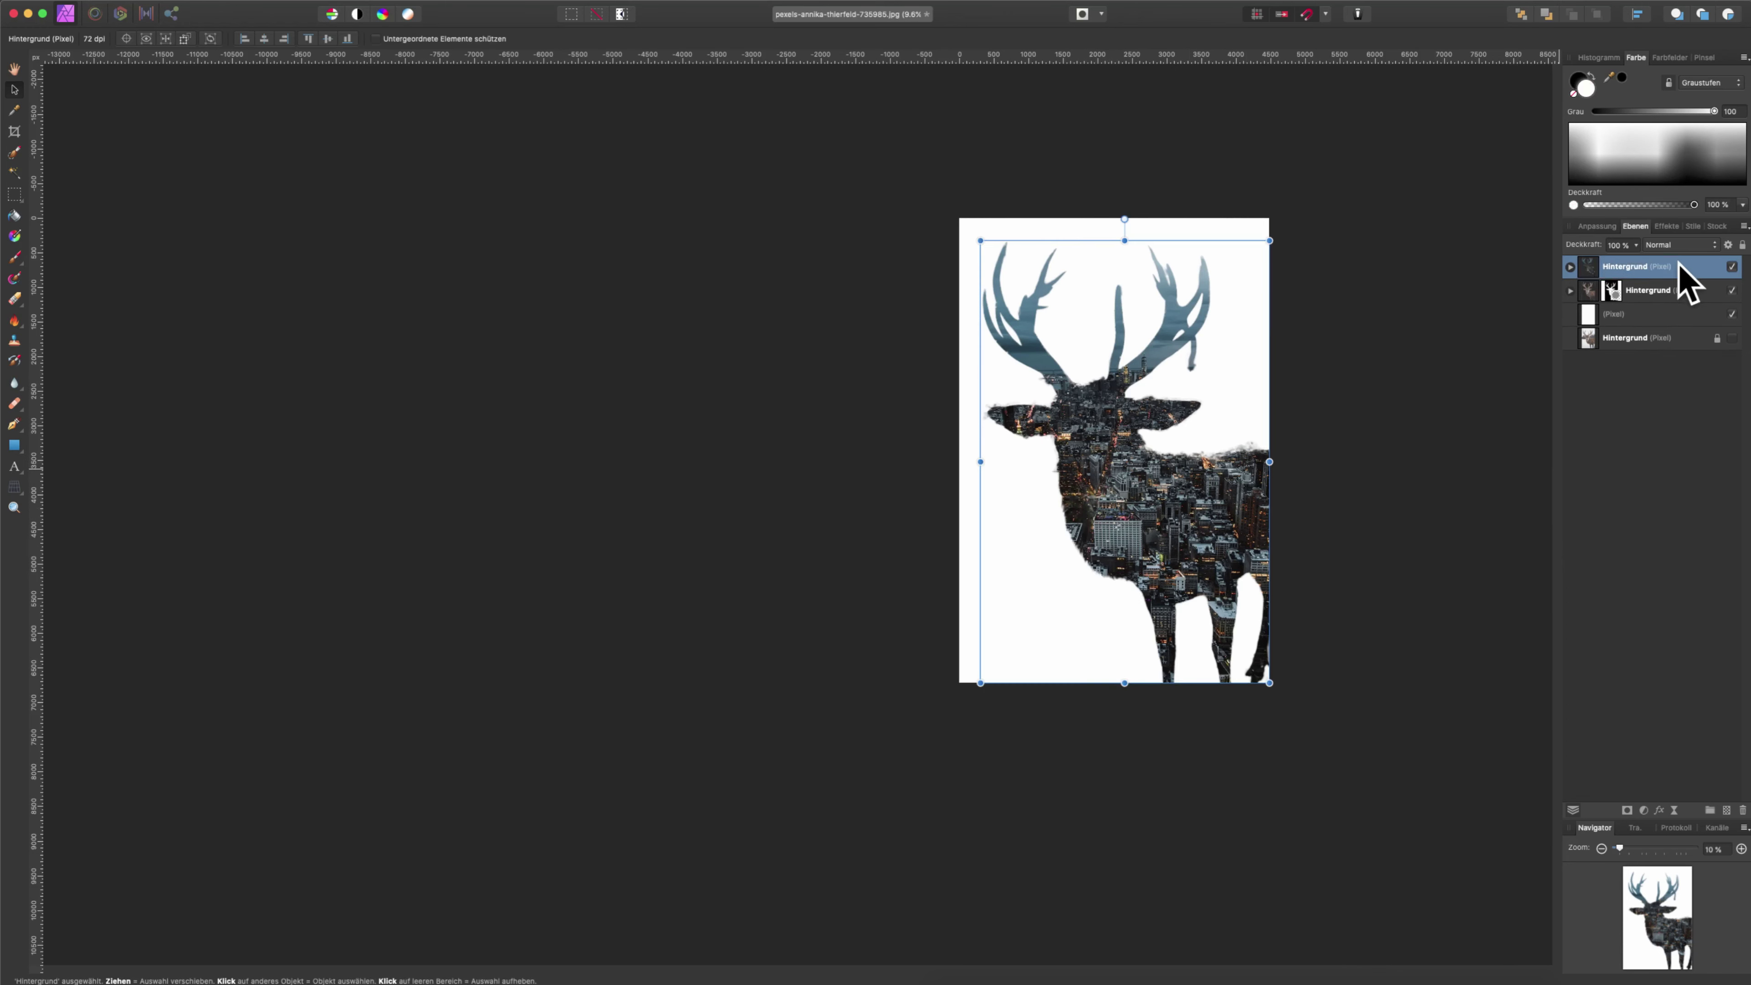
pyautogui.click(1679, 245)
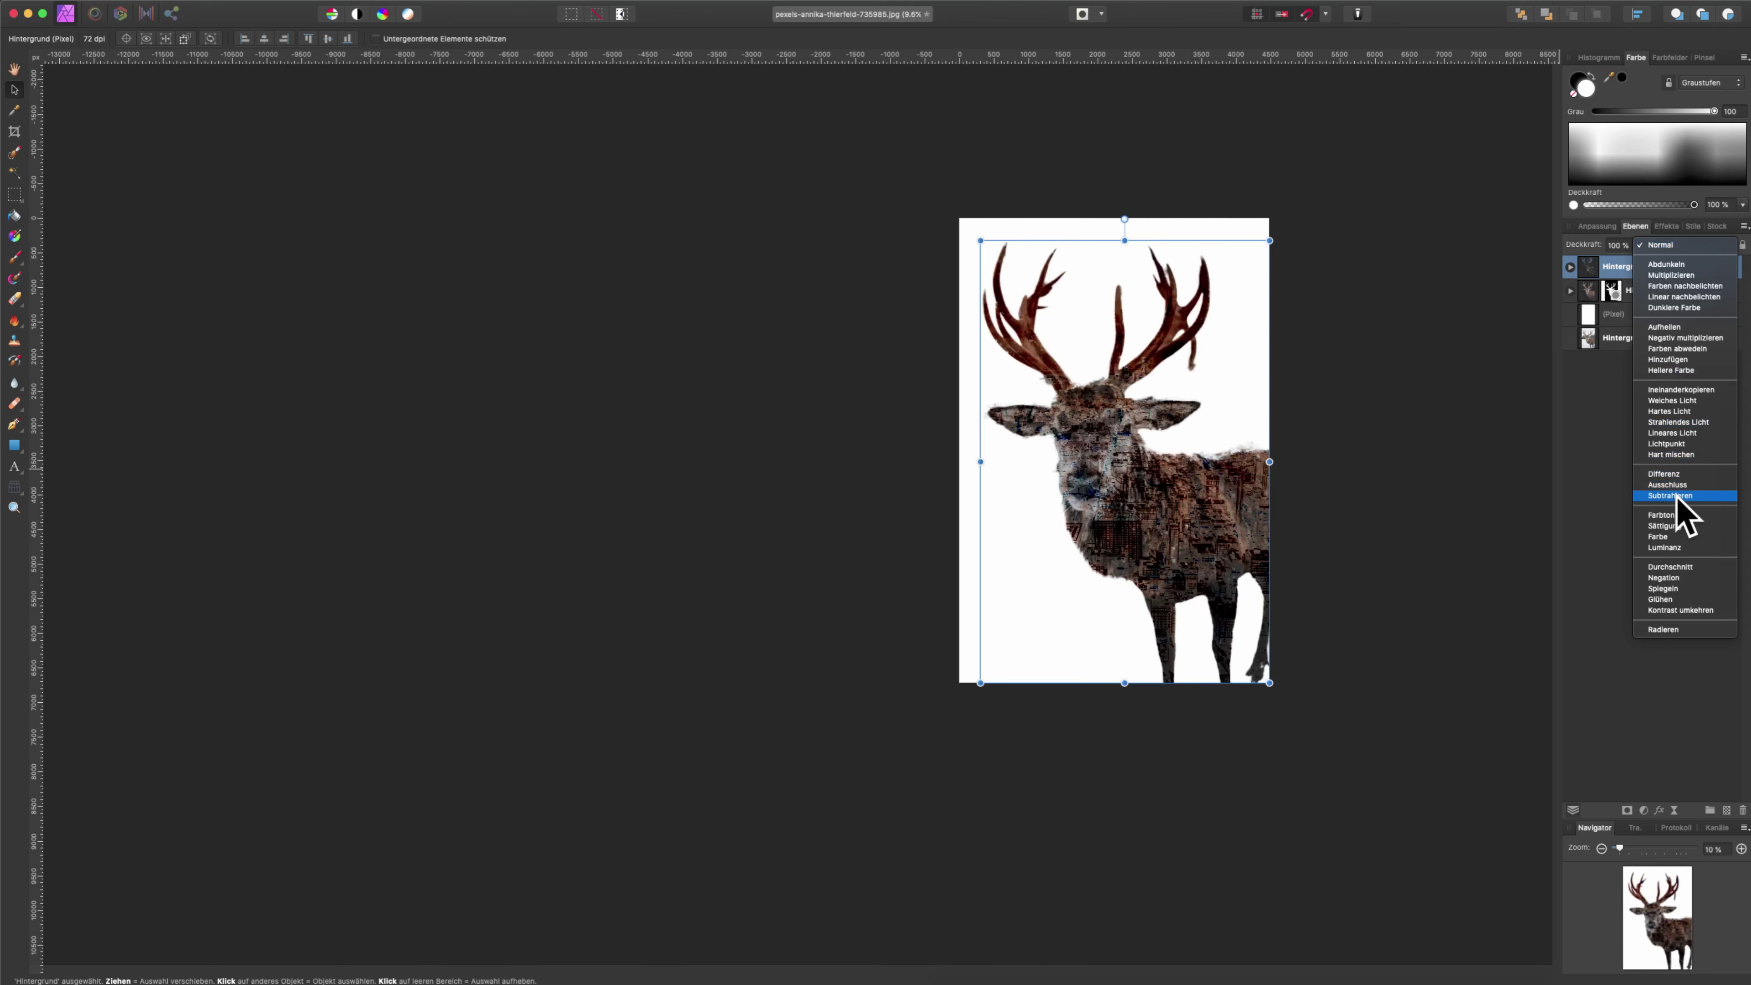
pyautogui.click(1704, 567)
pyautogui.click(1659, 610)
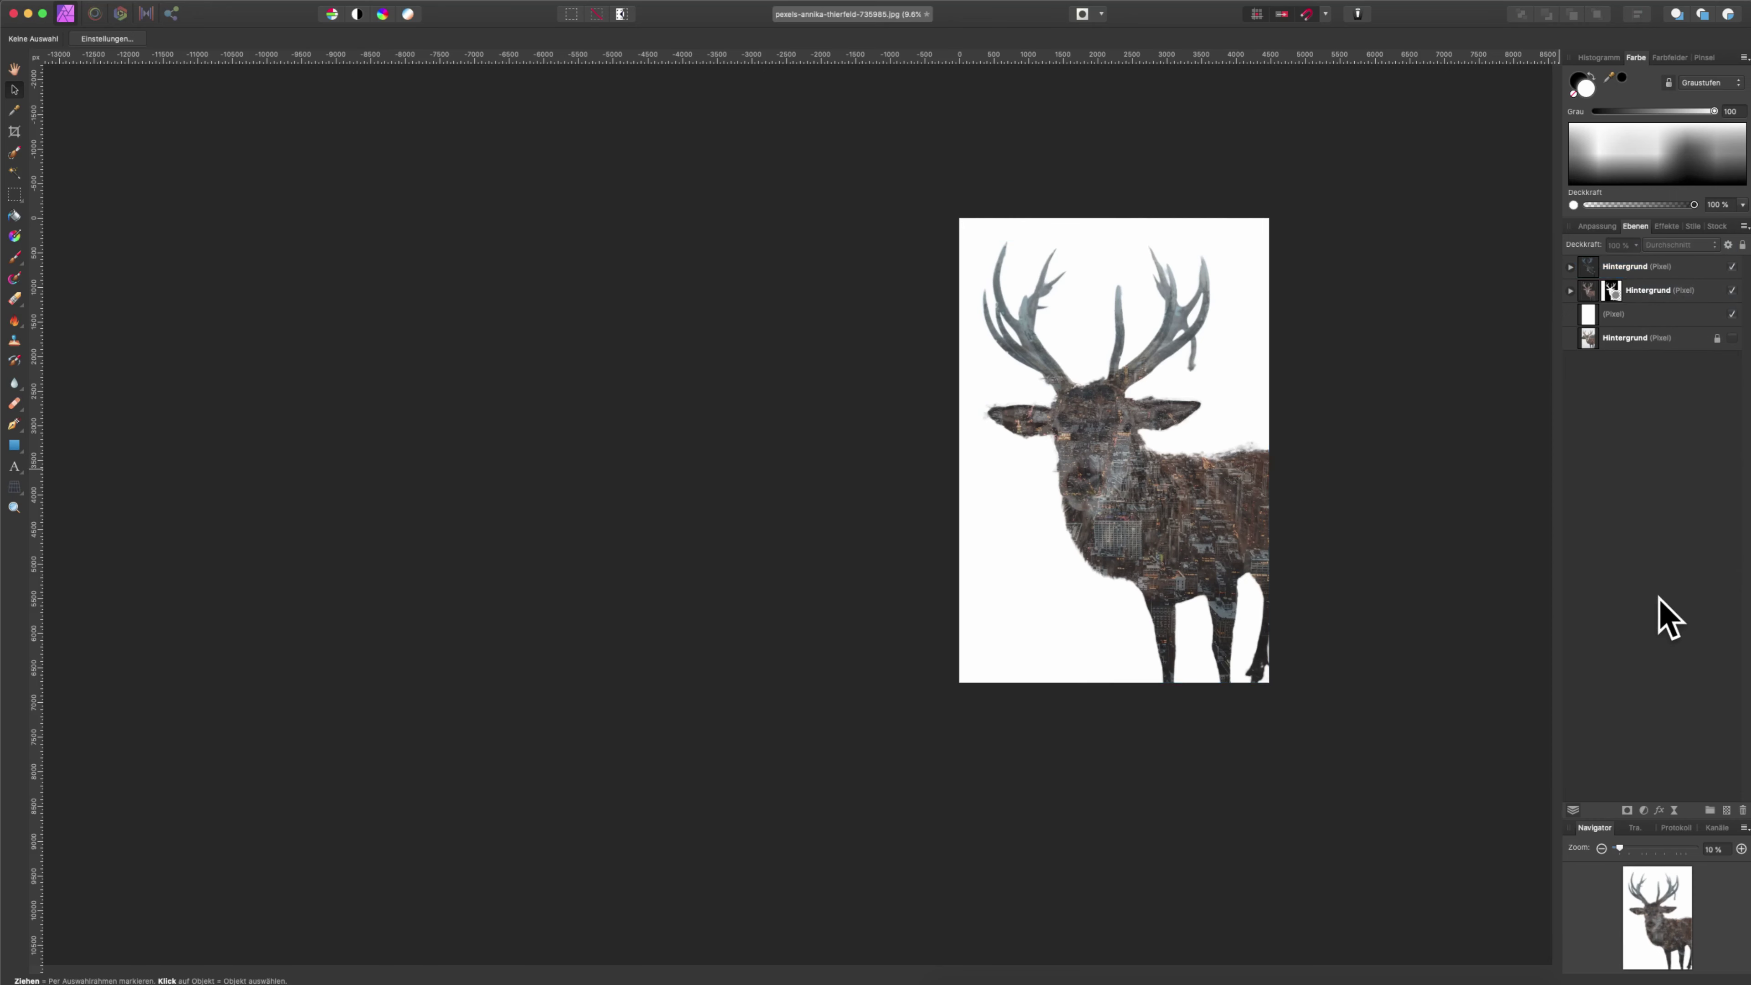
pyautogui.scroll(3, 1114, 539)
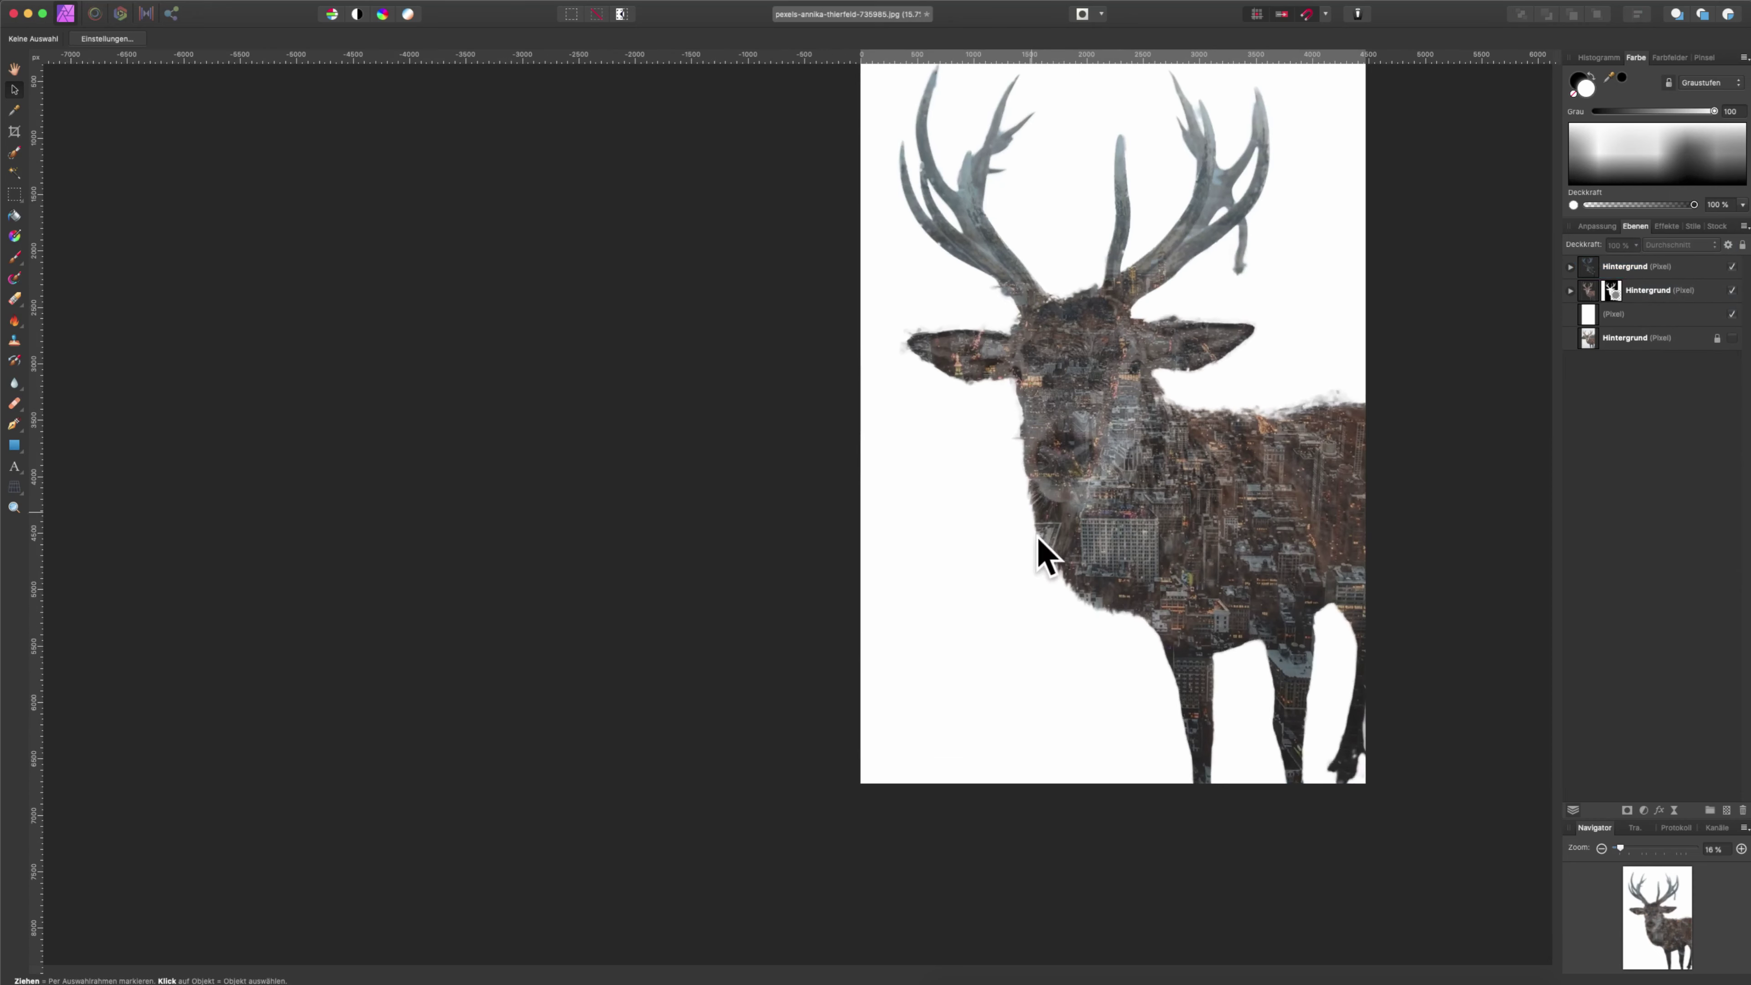
pyautogui.scroll(-2, 1148, 445)
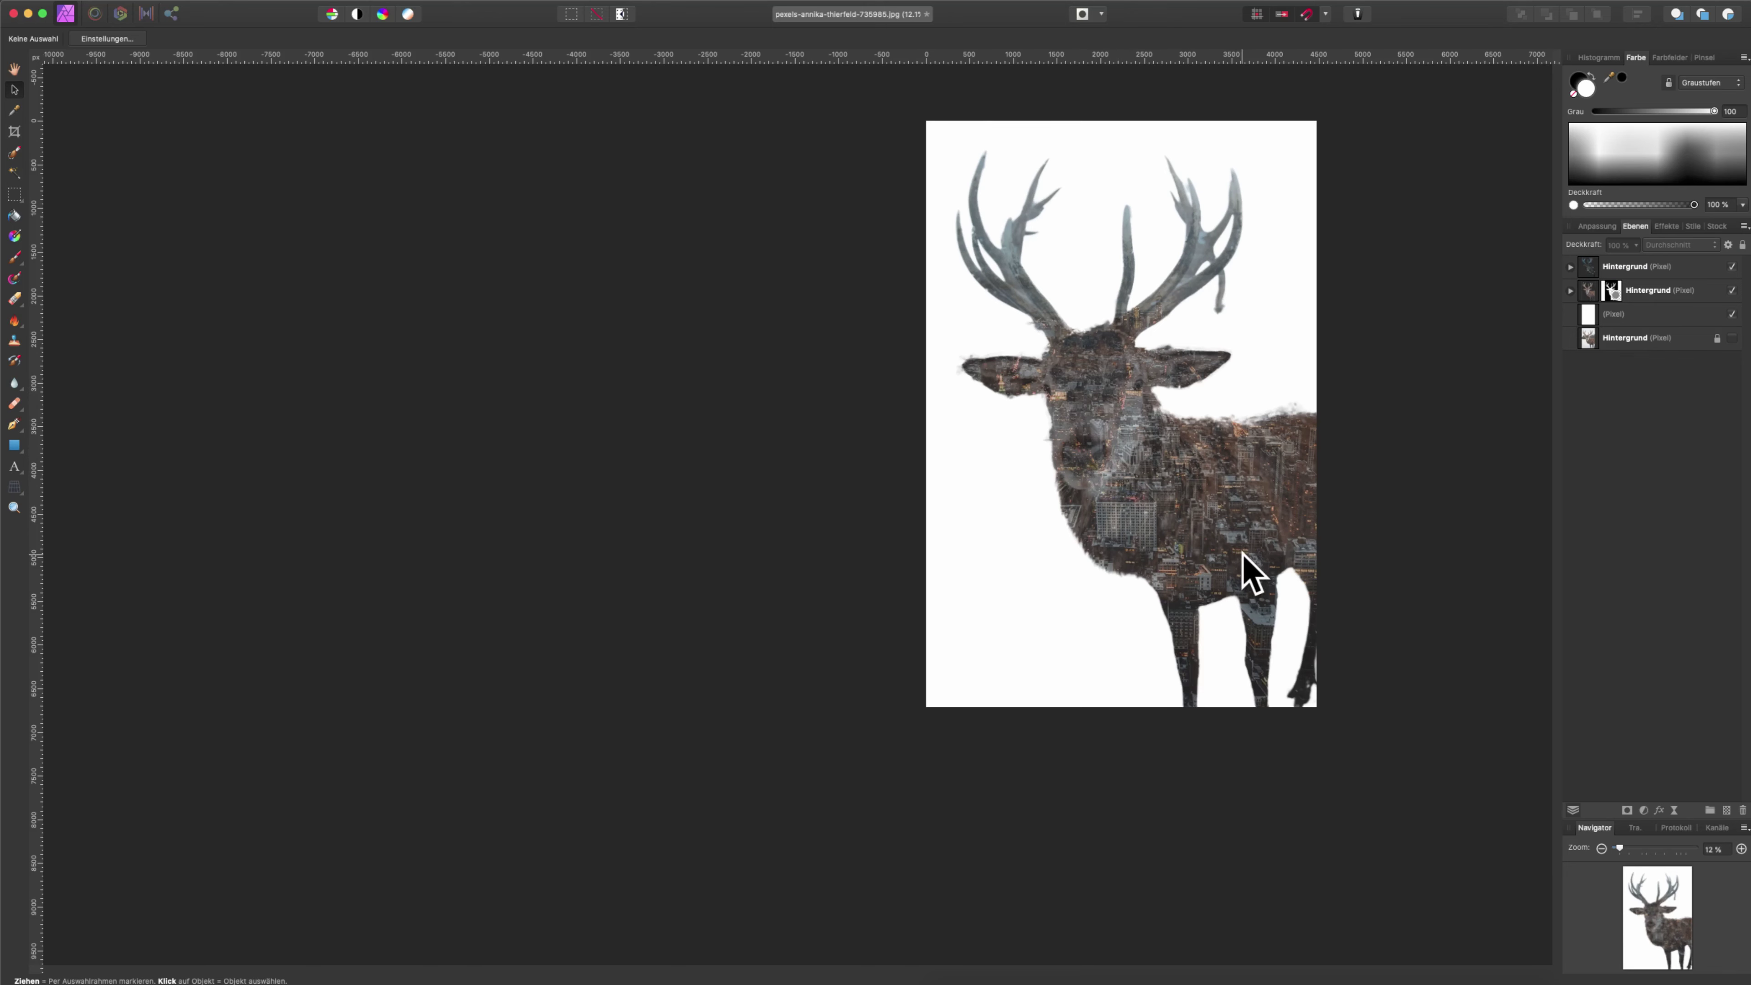
pyautogui.scroll(1, 1302, 563)
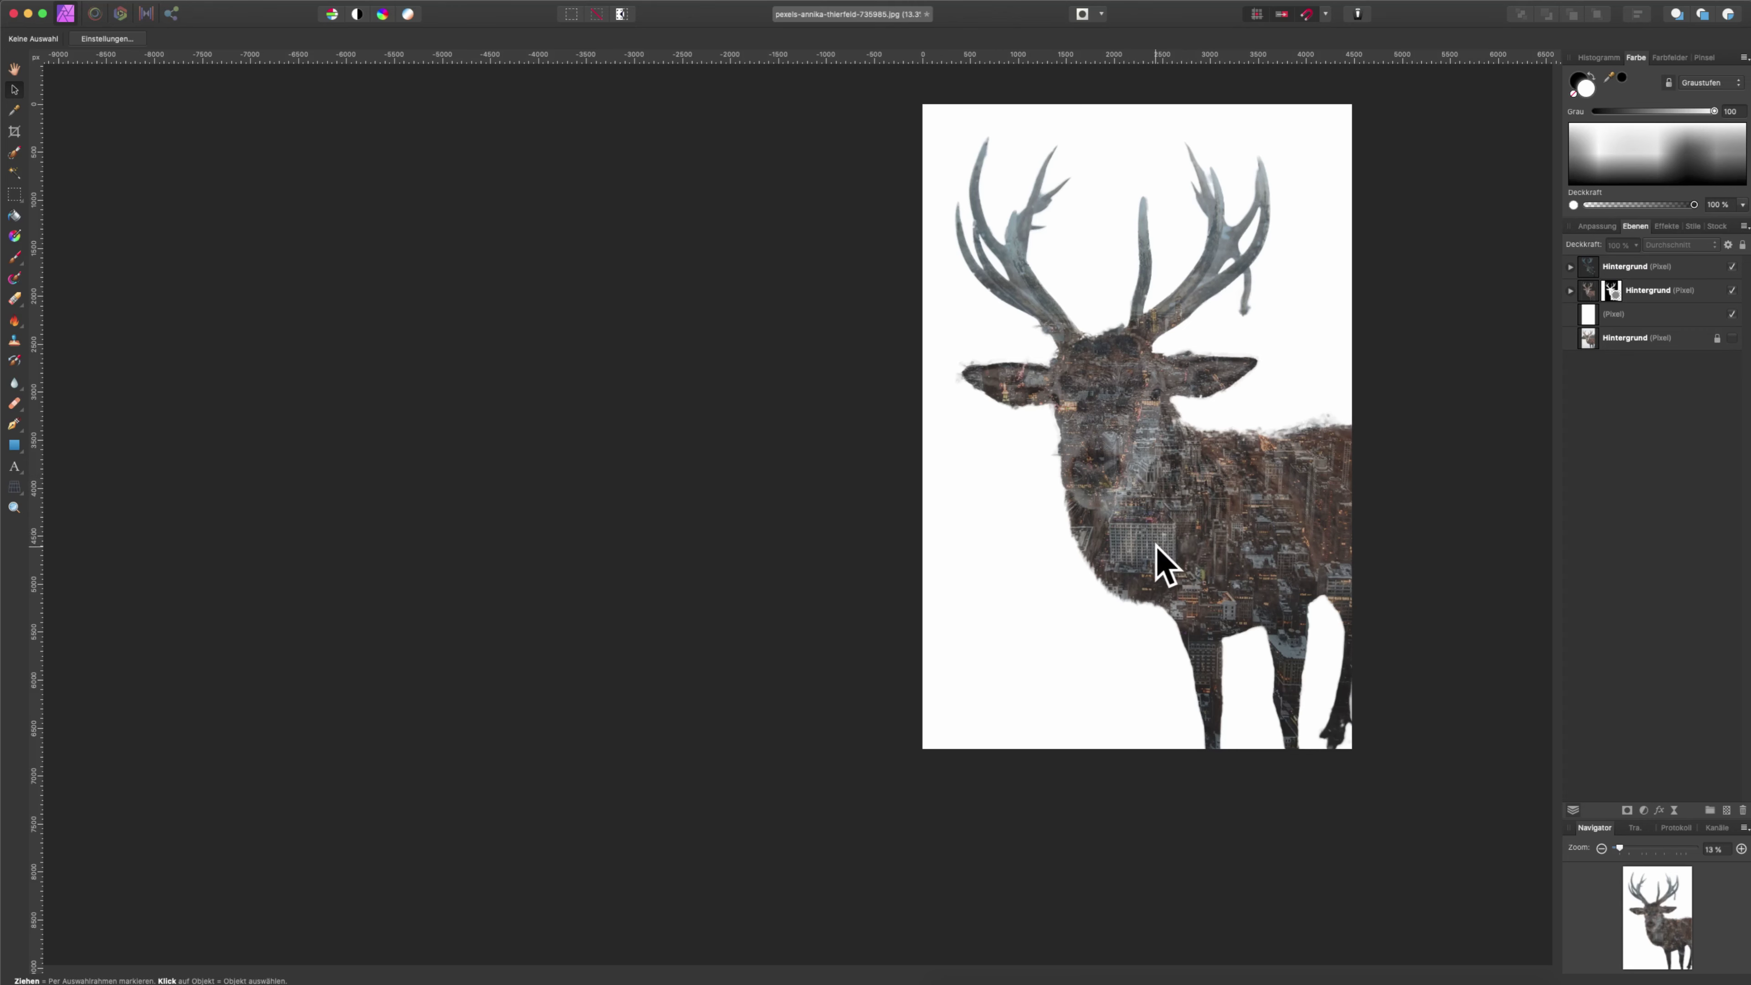
pyautogui.click(1655, 273)
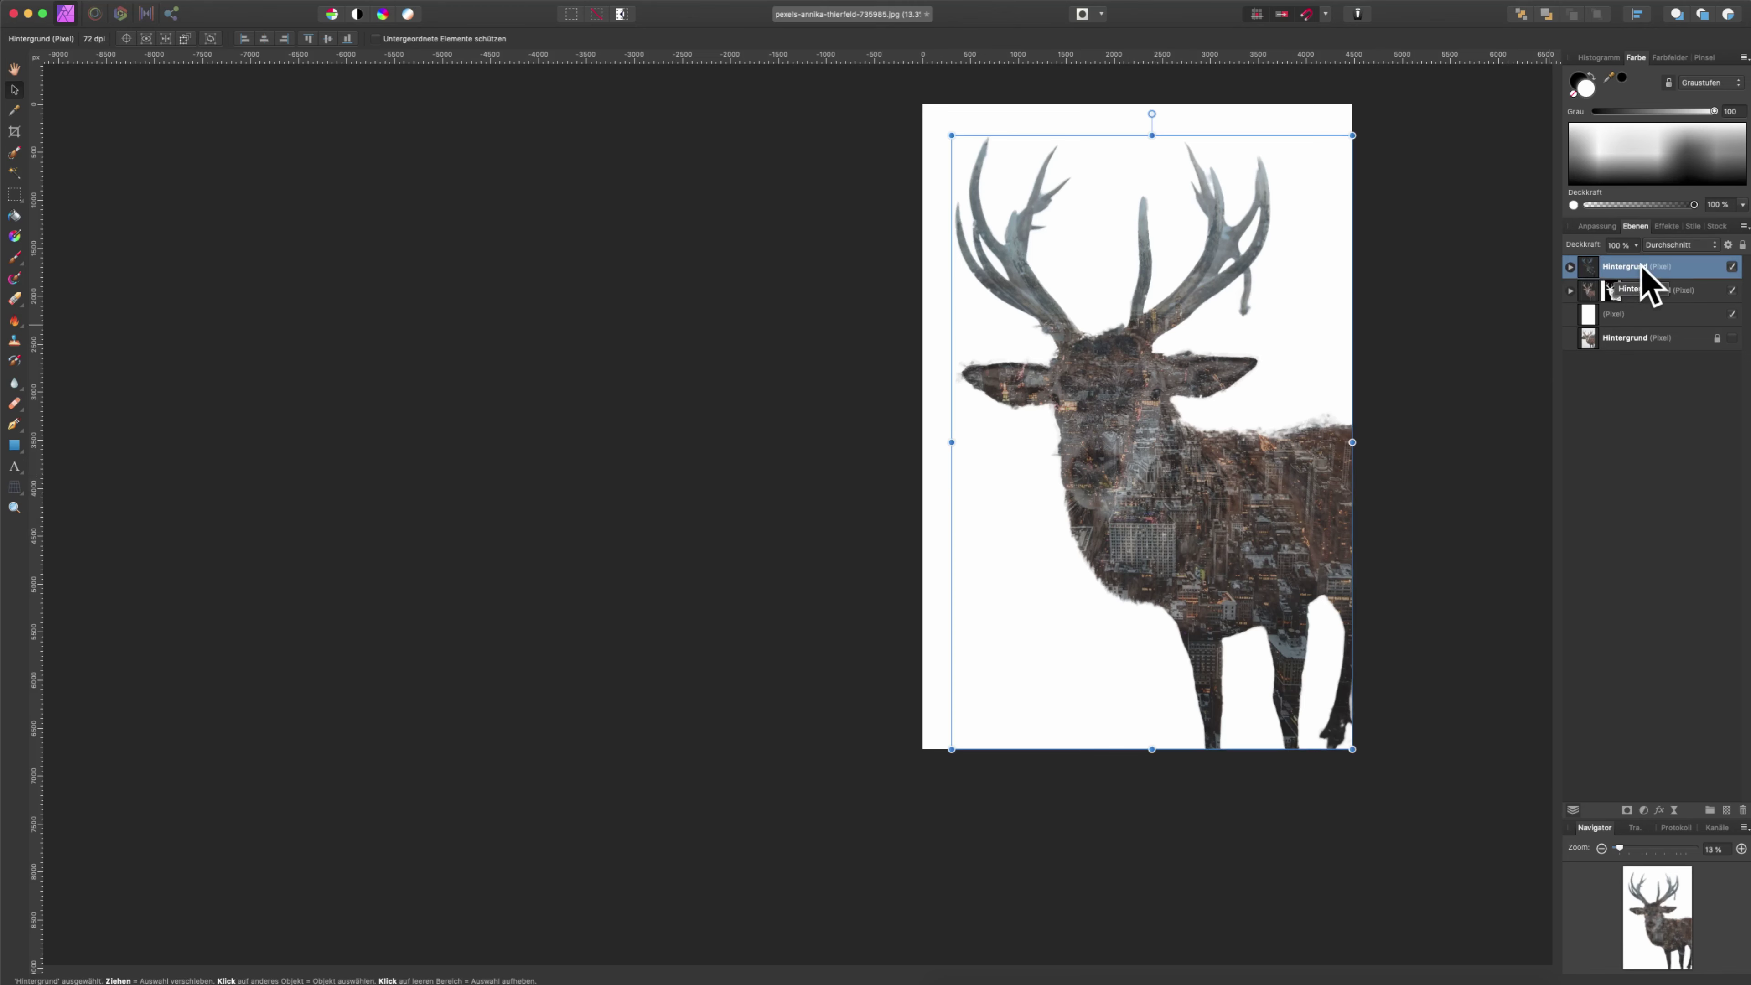
# - Add a Tonwertkorrektur (Levels) adjustment nested inside the city Hintergrund layer
pyautogui.click(1647, 809)
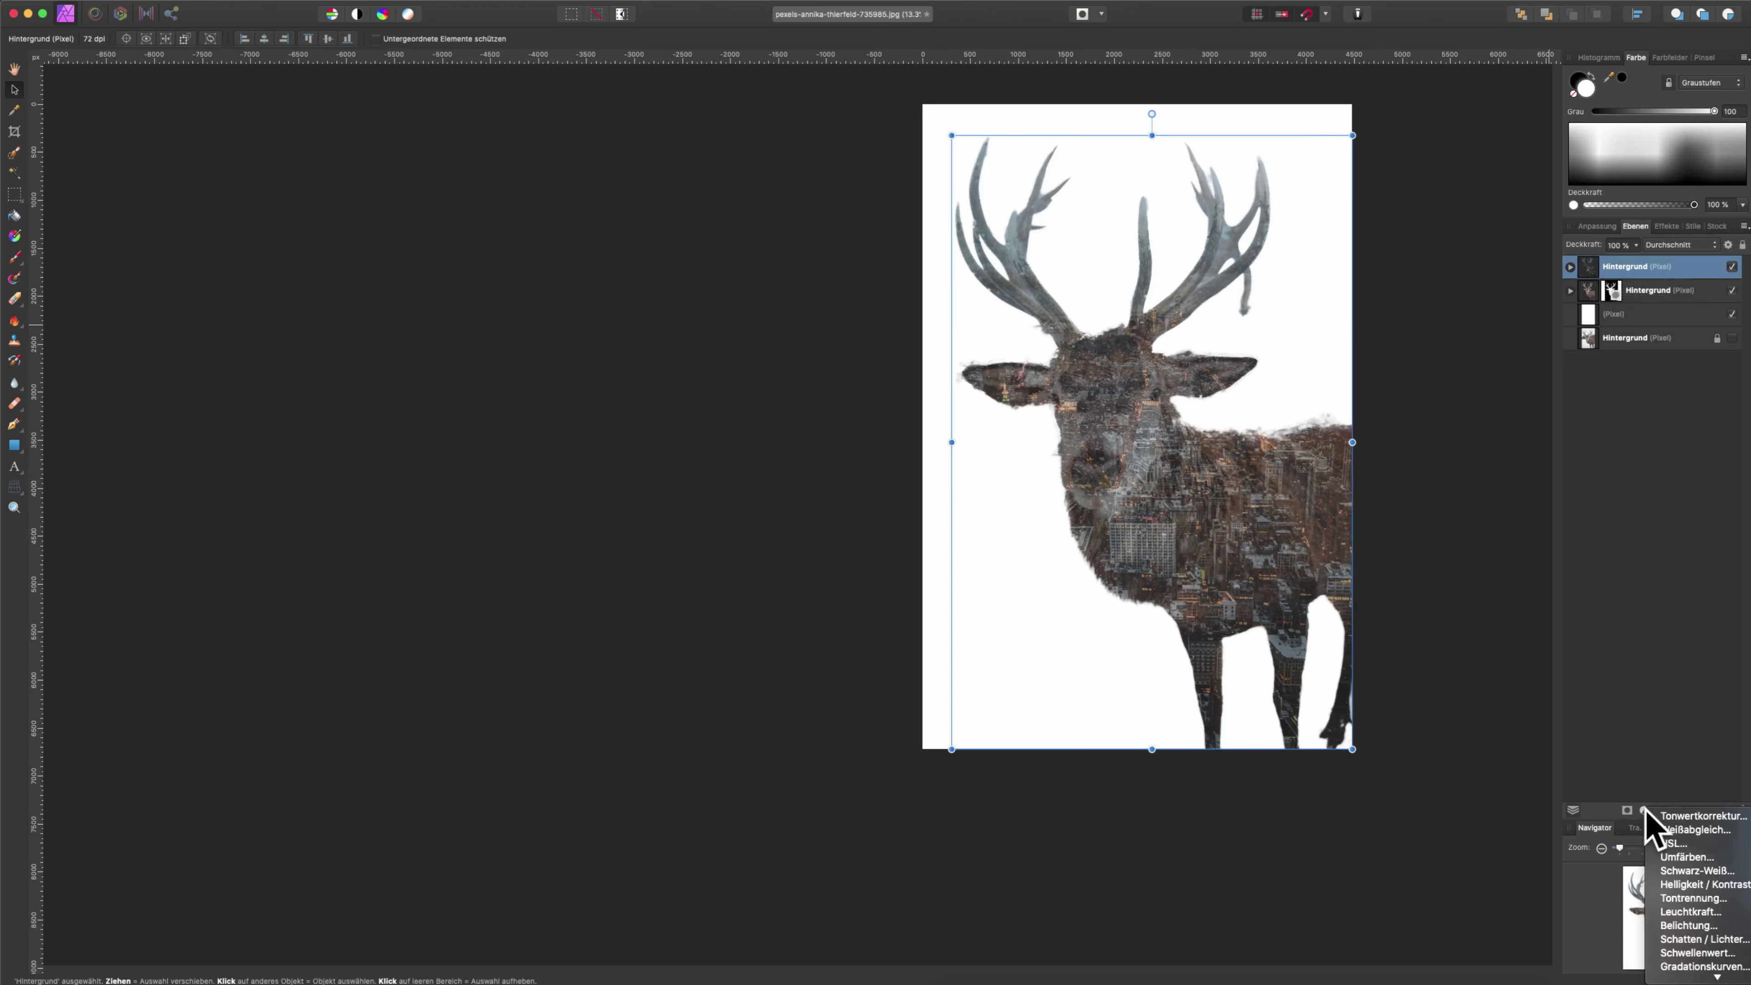
pyautogui.click(1721, 817)
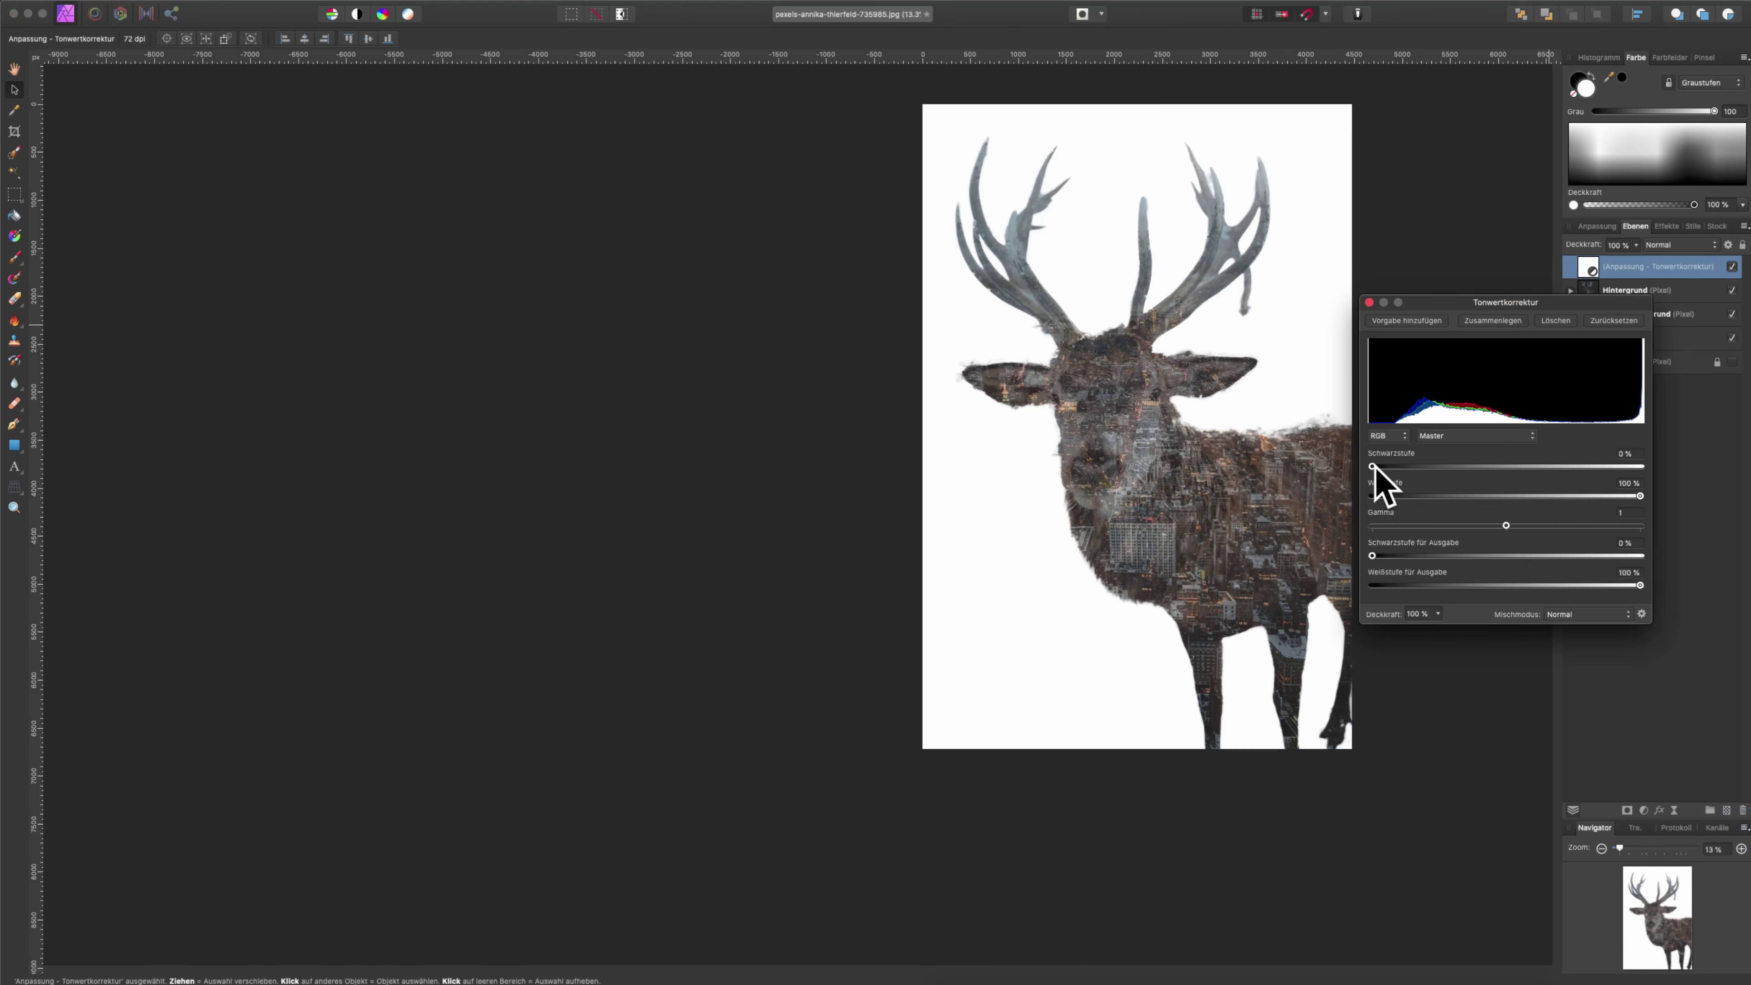
pyautogui.moveTo(1559, 308); pyautogui.dragTo(802, 390)
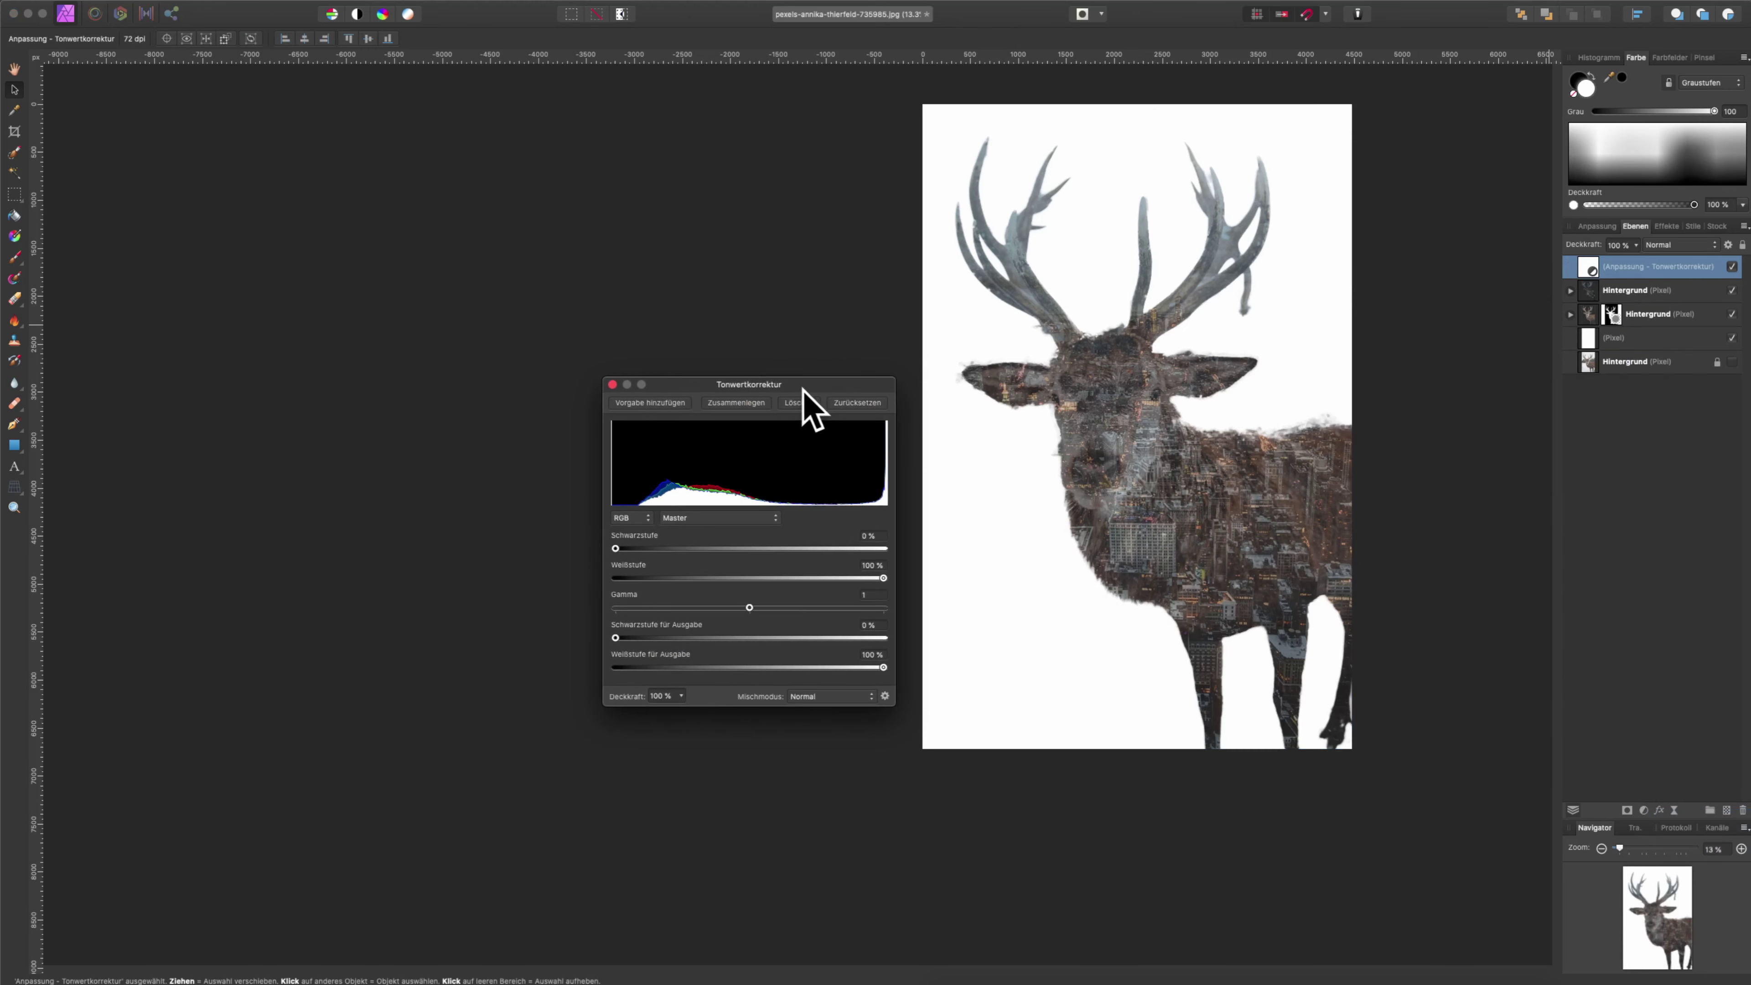
pyautogui.moveTo(1665, 269); pyautogui.dragTo(1699, 304)
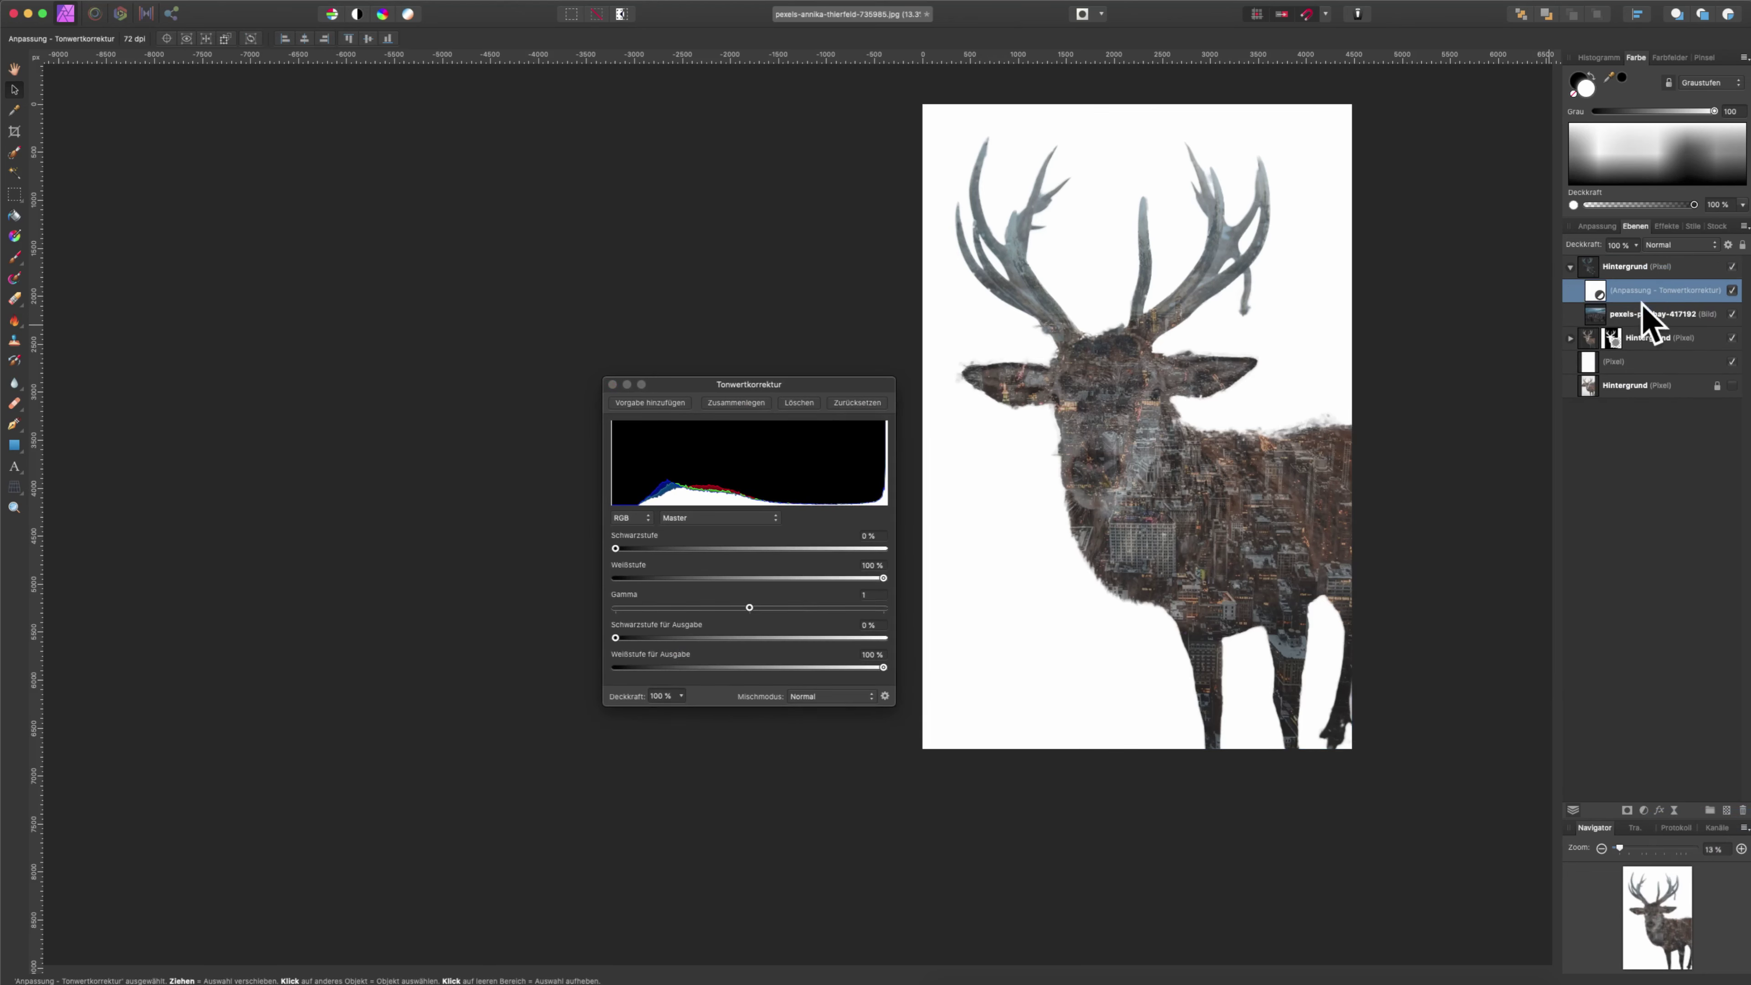
# - Raise the Levels gamma to 1.474 and lower the white level to brighten the city
pyautogui.moveTo(615, 549)
pyautogui.mouseDown()
pyautogui.moveTo(714, 549)
pyautogui.moveTo(594, 551)
pyautogui.mouseUp()
pyautogui.moveTo(751, 607)
pyautogui.mouseDown()
pyautogui.moveTo(727, 610)
pyautogui.moveTo(840, 614)
pyautogui.moveTo(684, 616)
pyautogui.moveTo(810, 614)
pyautogui.mouseUp()
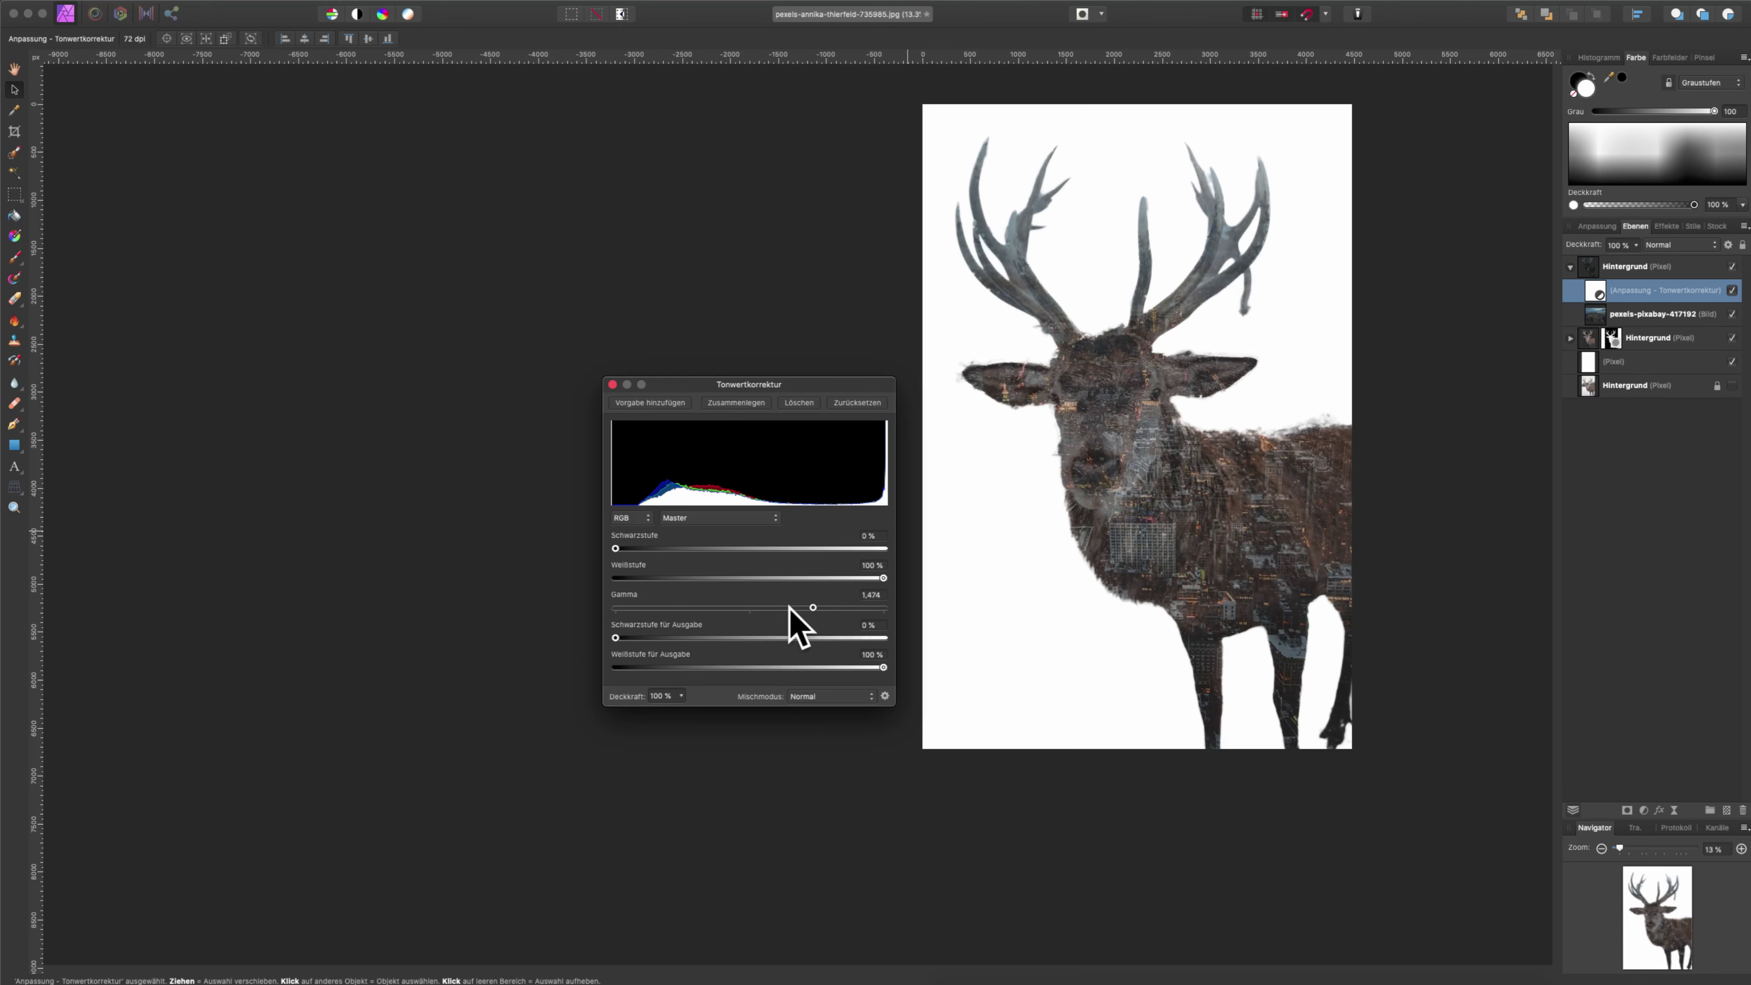
pyautogui.moveTo(615, 638)
pyautogui.mouseDown()
pyautogui.moveTo(743, 638)
pyautogui.moveTo(551, 649)
pyautogui.mouseUp()
pyautogui.moveTo(881, 578)
pyautogui.mouseDown()
pyautogui.moveTo(691, 578)
pyautogui.moveTo(831, 578)
pyautogui.moveTo(792, 578)
pyautogui.mouseUp()
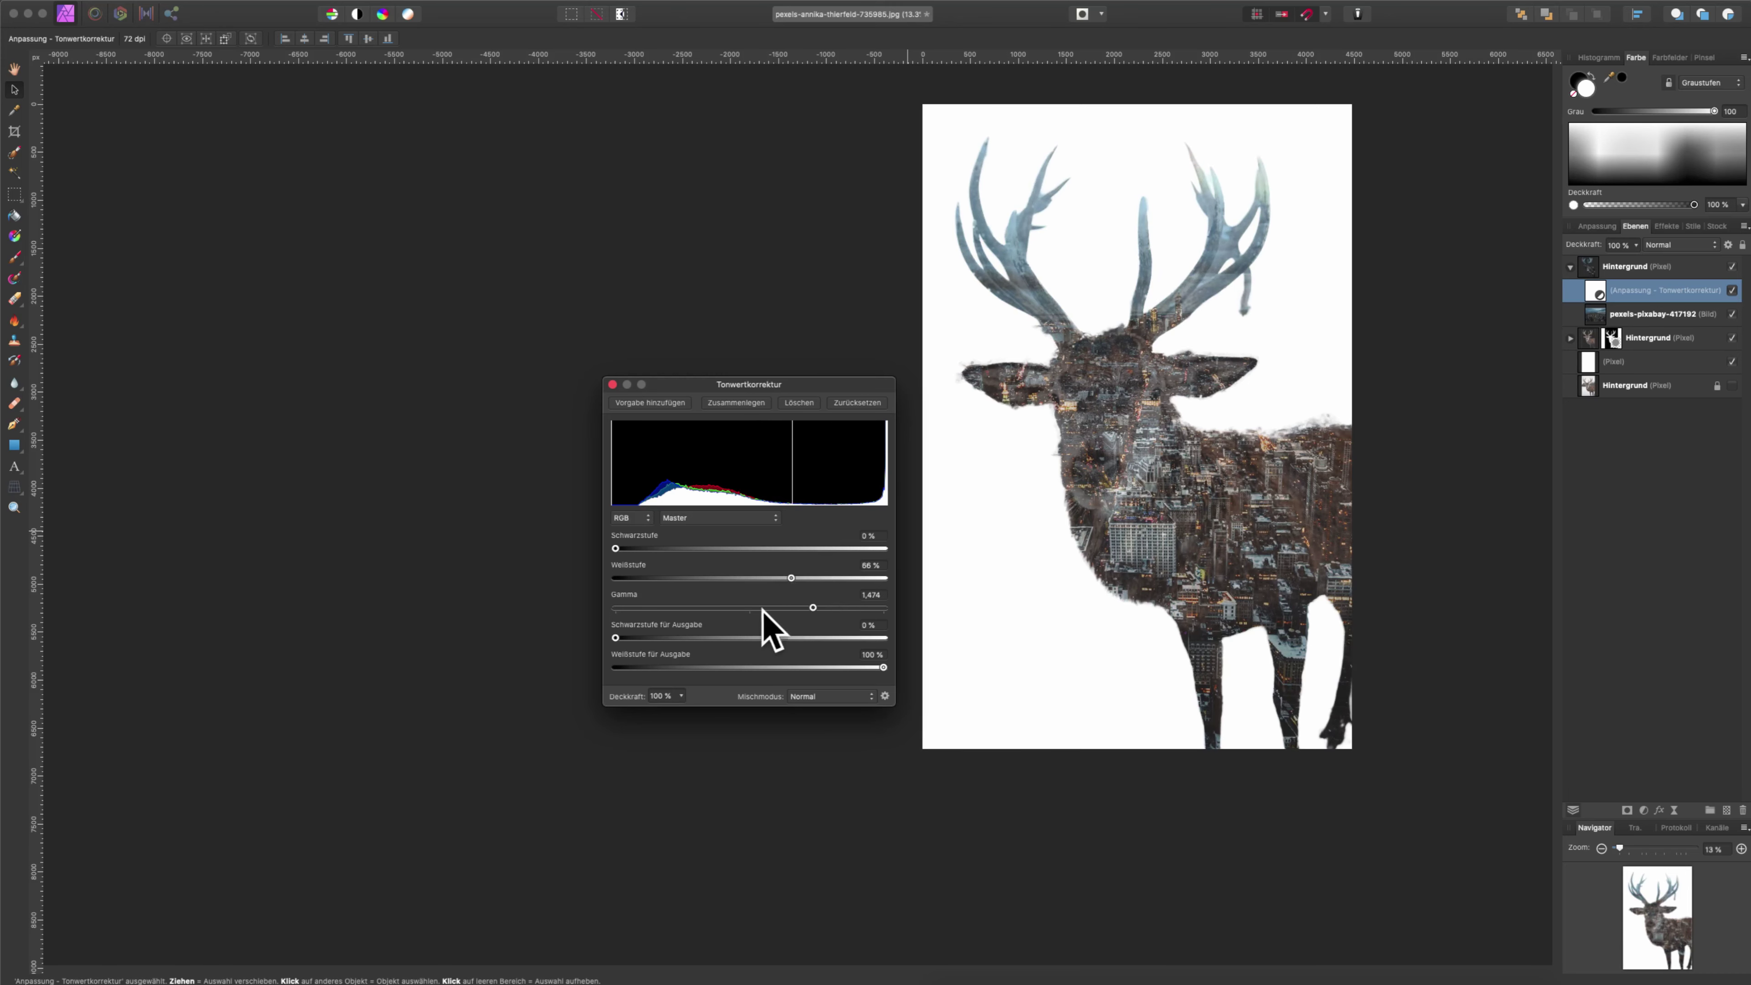
pyautogui.click(611, 385)
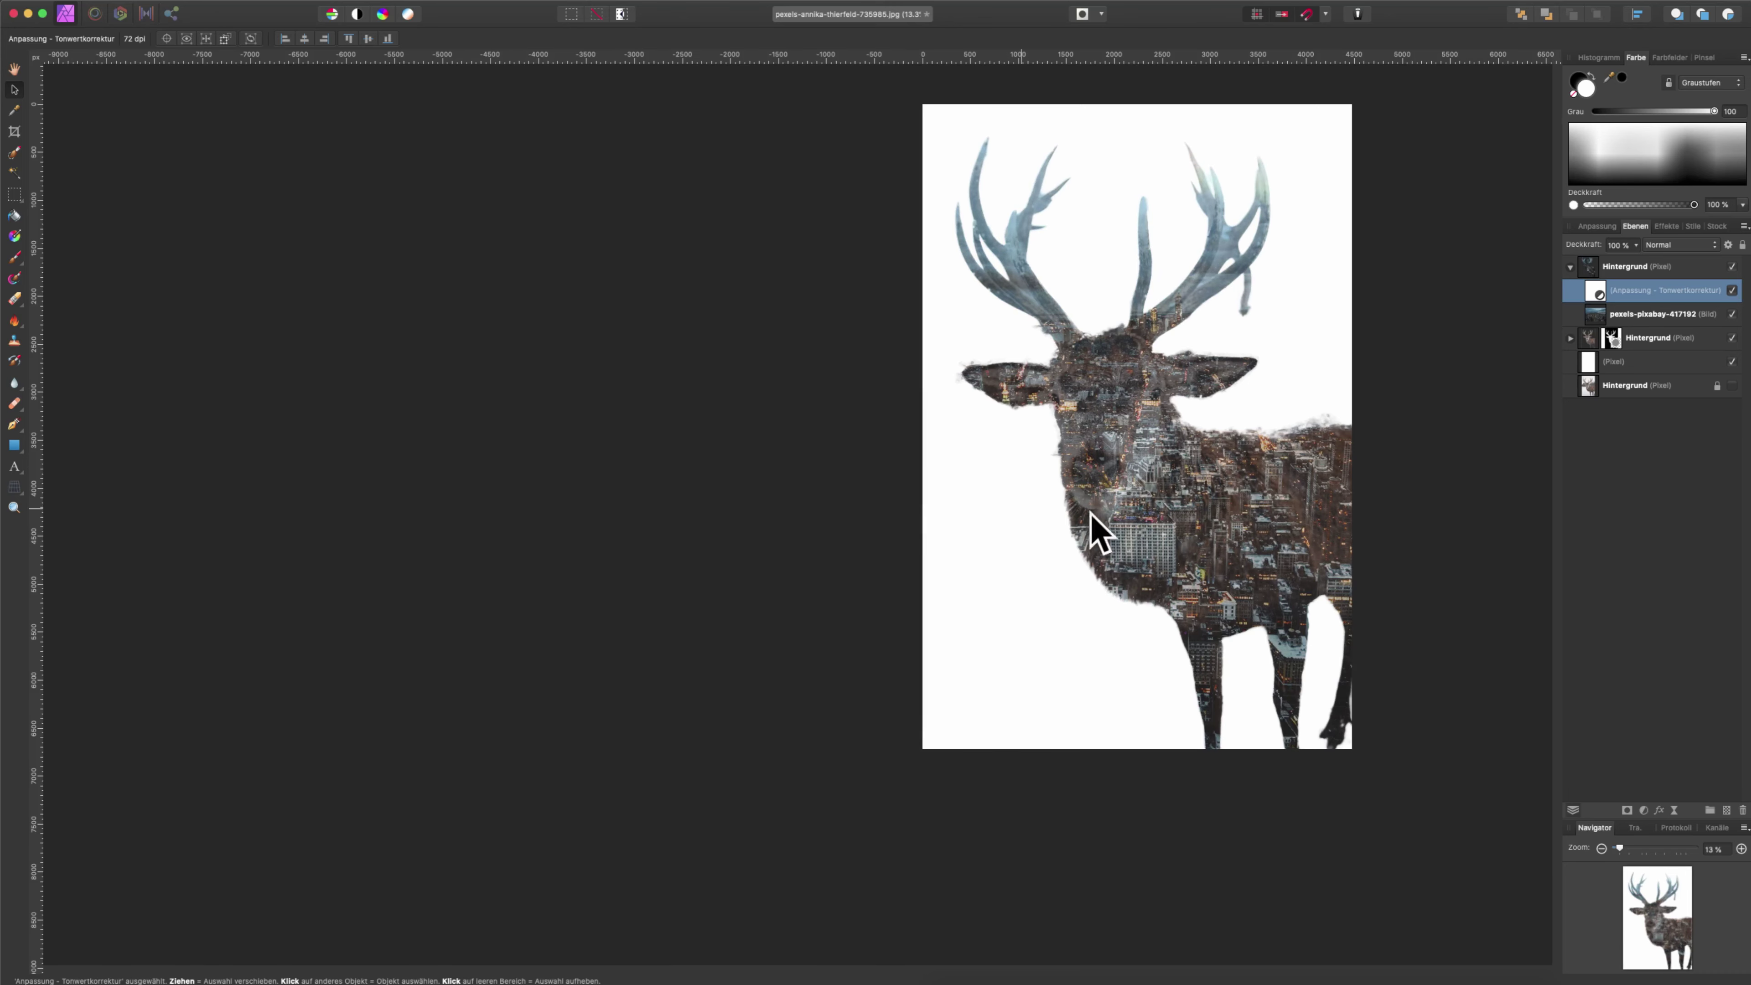
pyautogui.scroll(-3, 1172, 528)
pyautogui.scroll(2, 1234, 573)
pyautogui.scroll(1, 1213, 545)
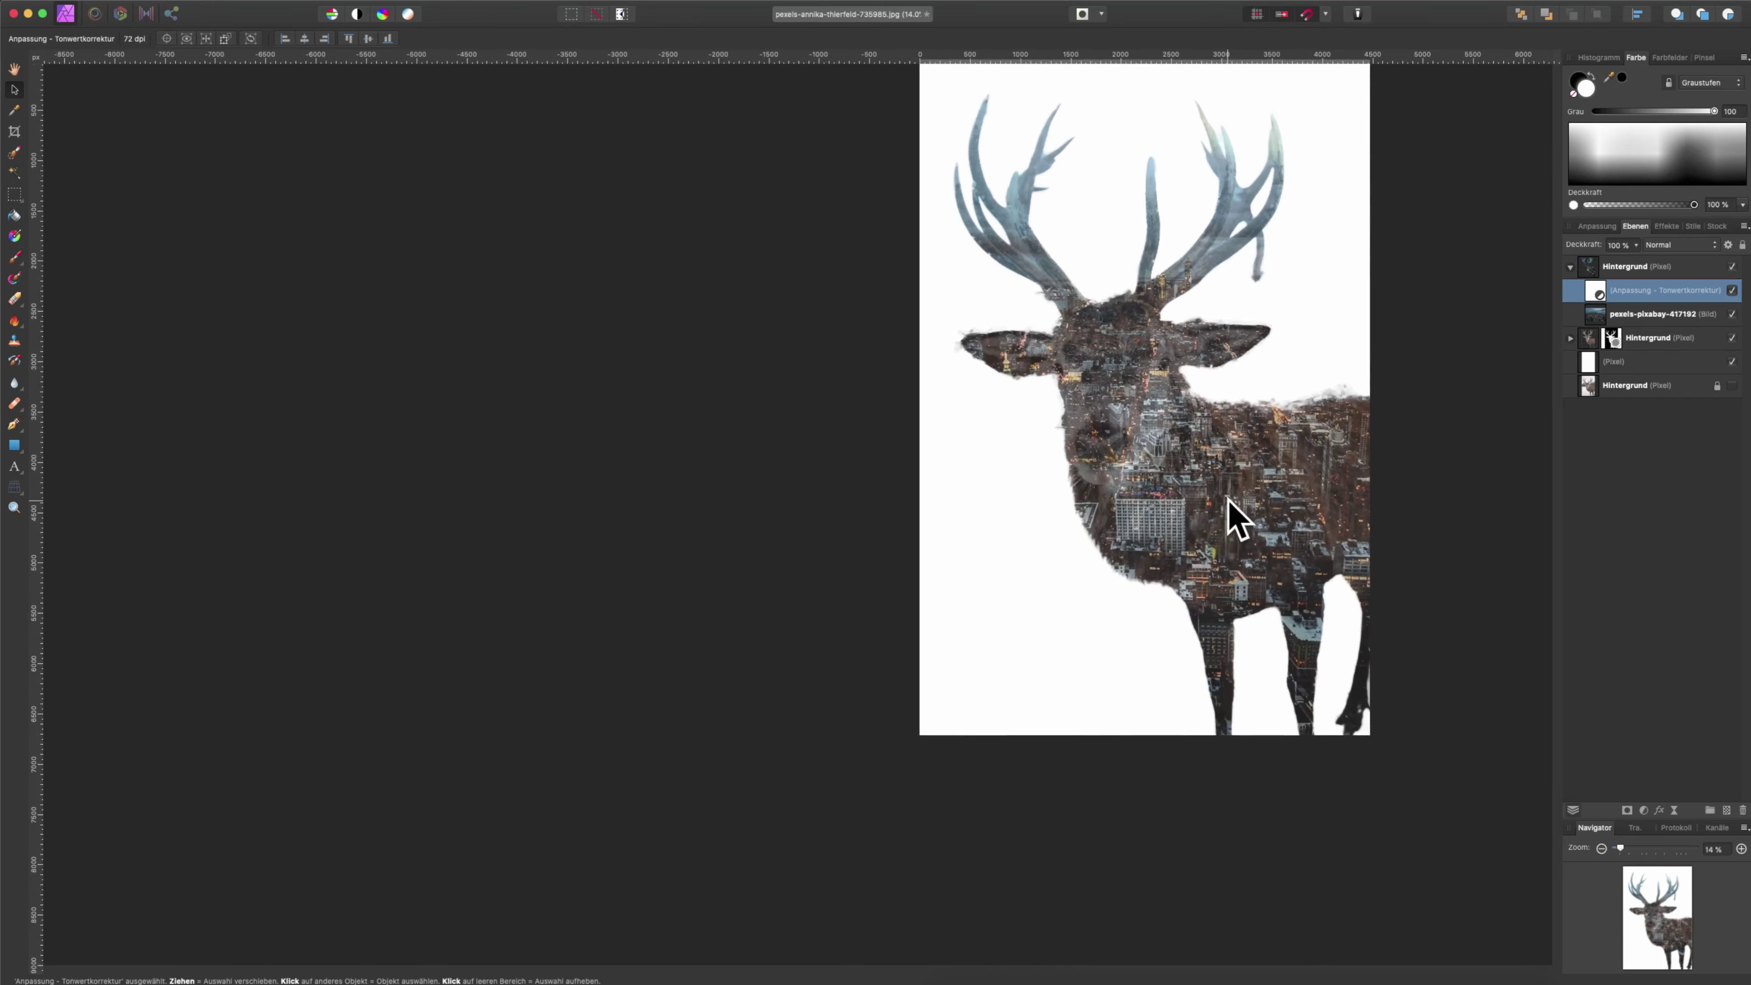
pyautogui.scroll(1, 1213, 586)
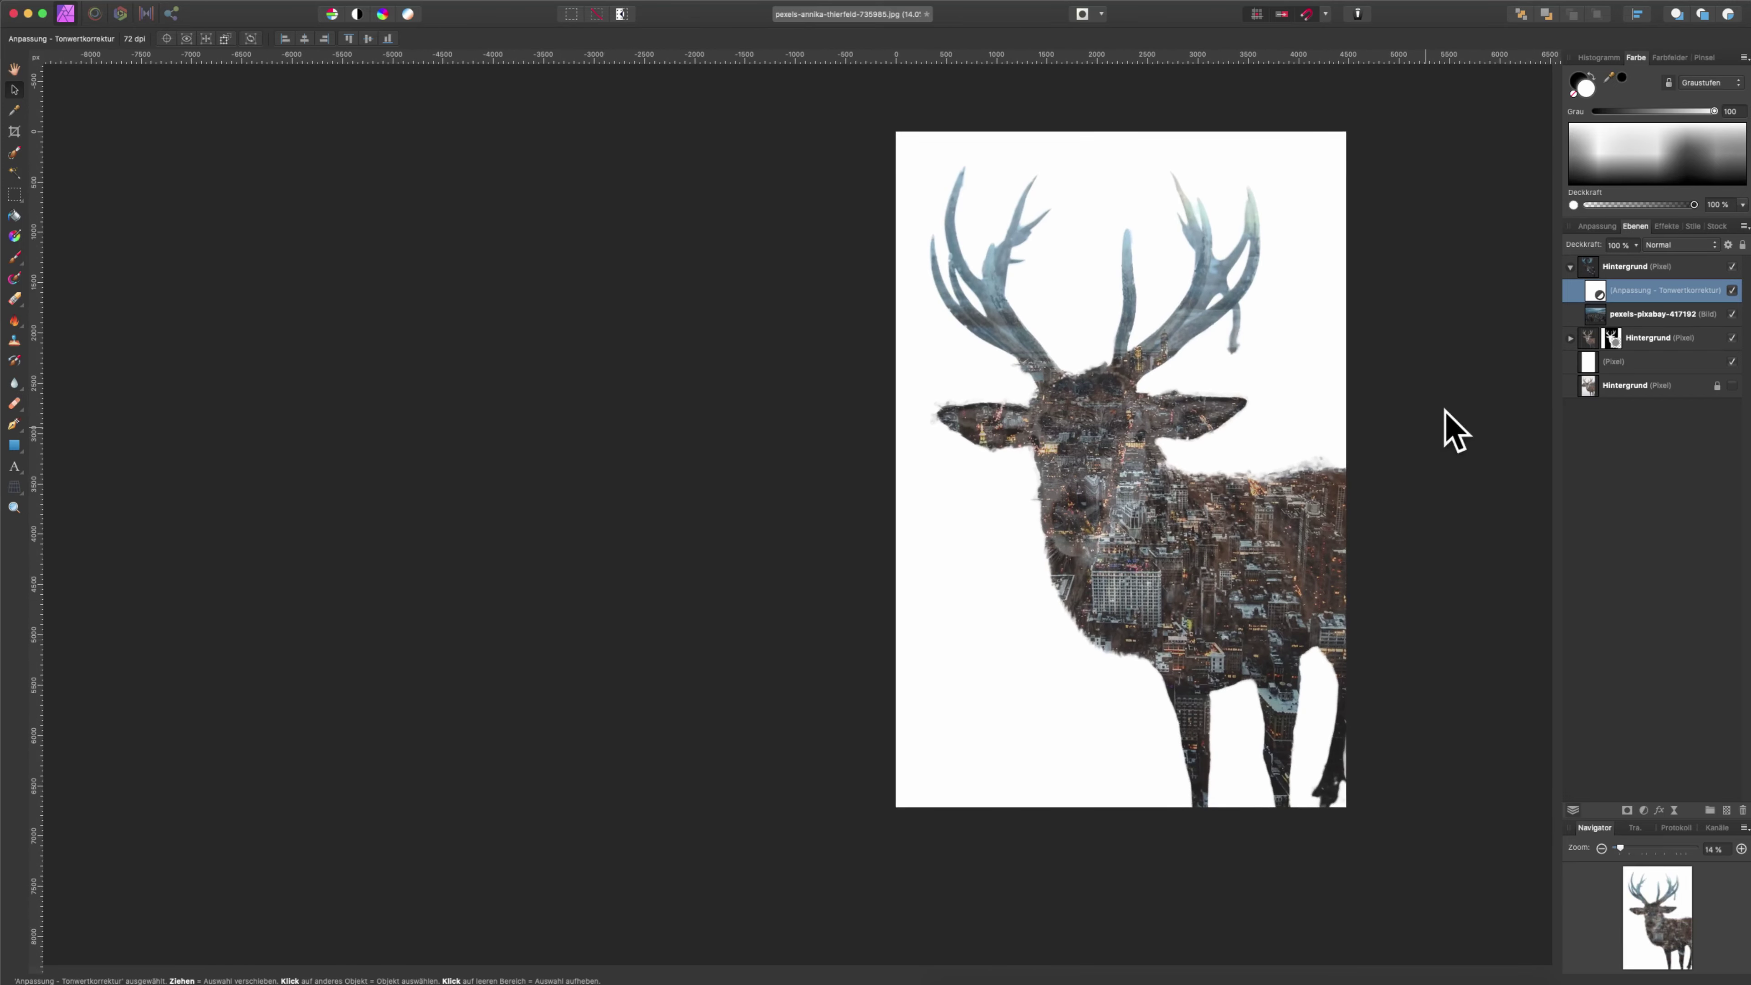
# - Add a mask to the top Hintergrund city layer and pick a black brush to paint on it
pyautogui.click(1617, 268)
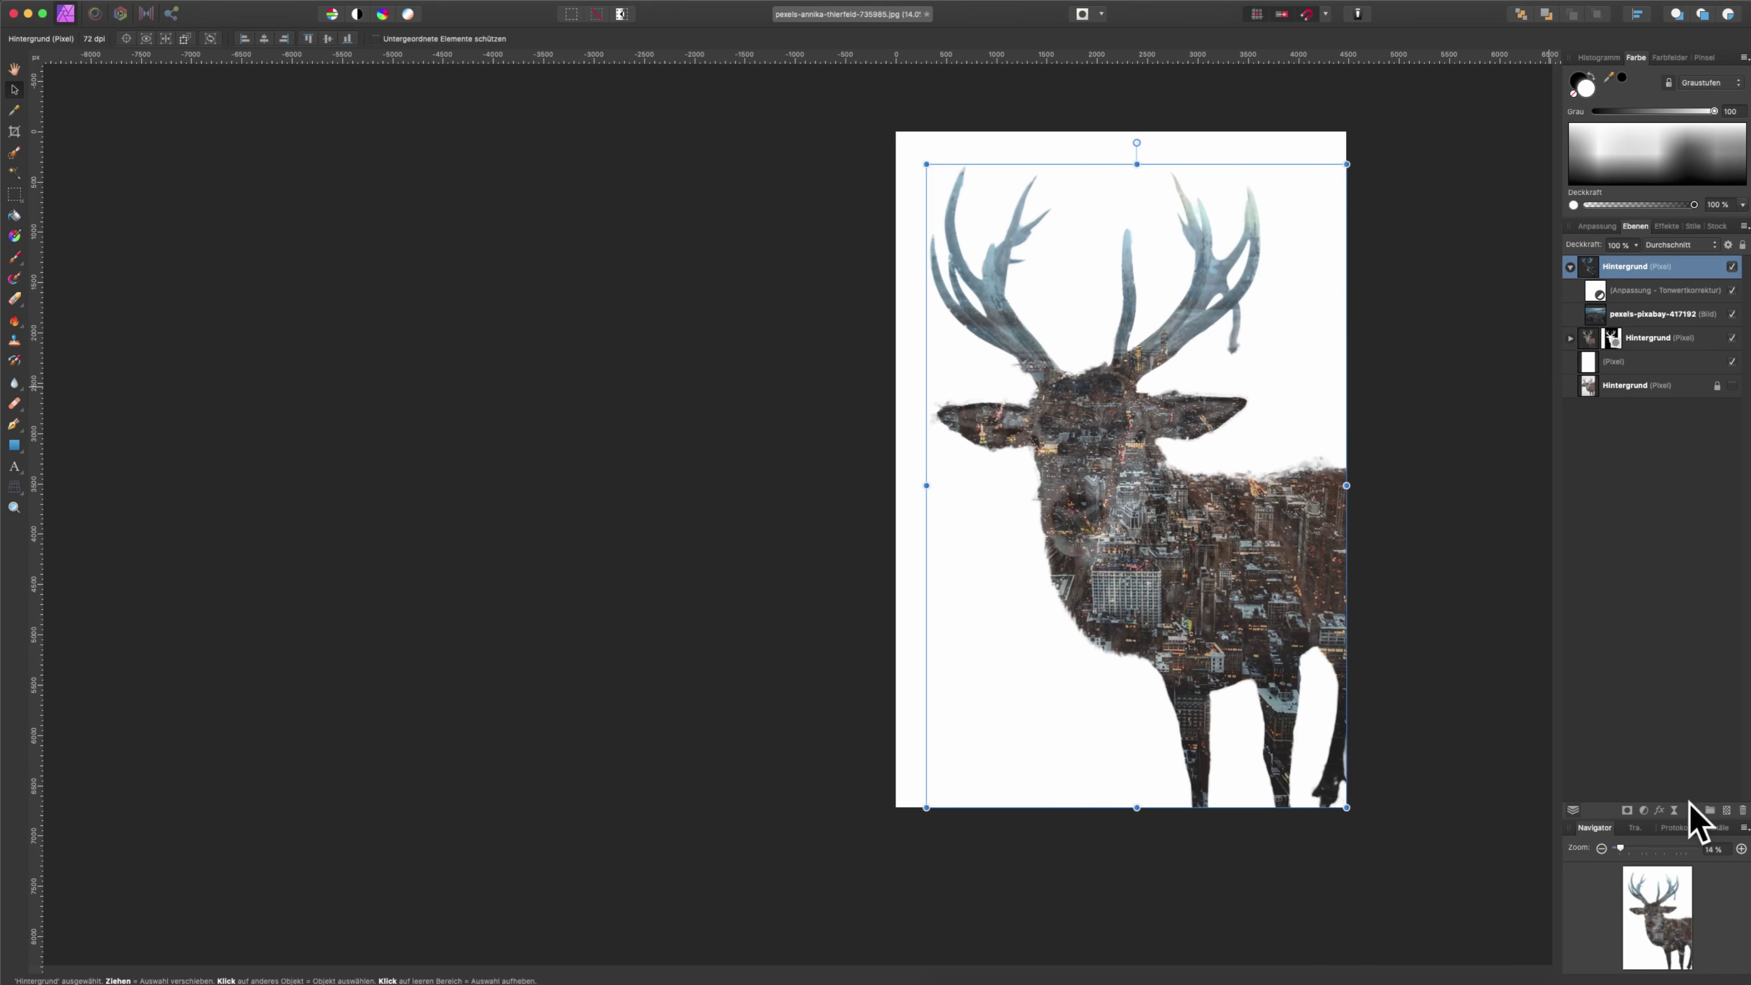
pyautogui.click(1628, 811)
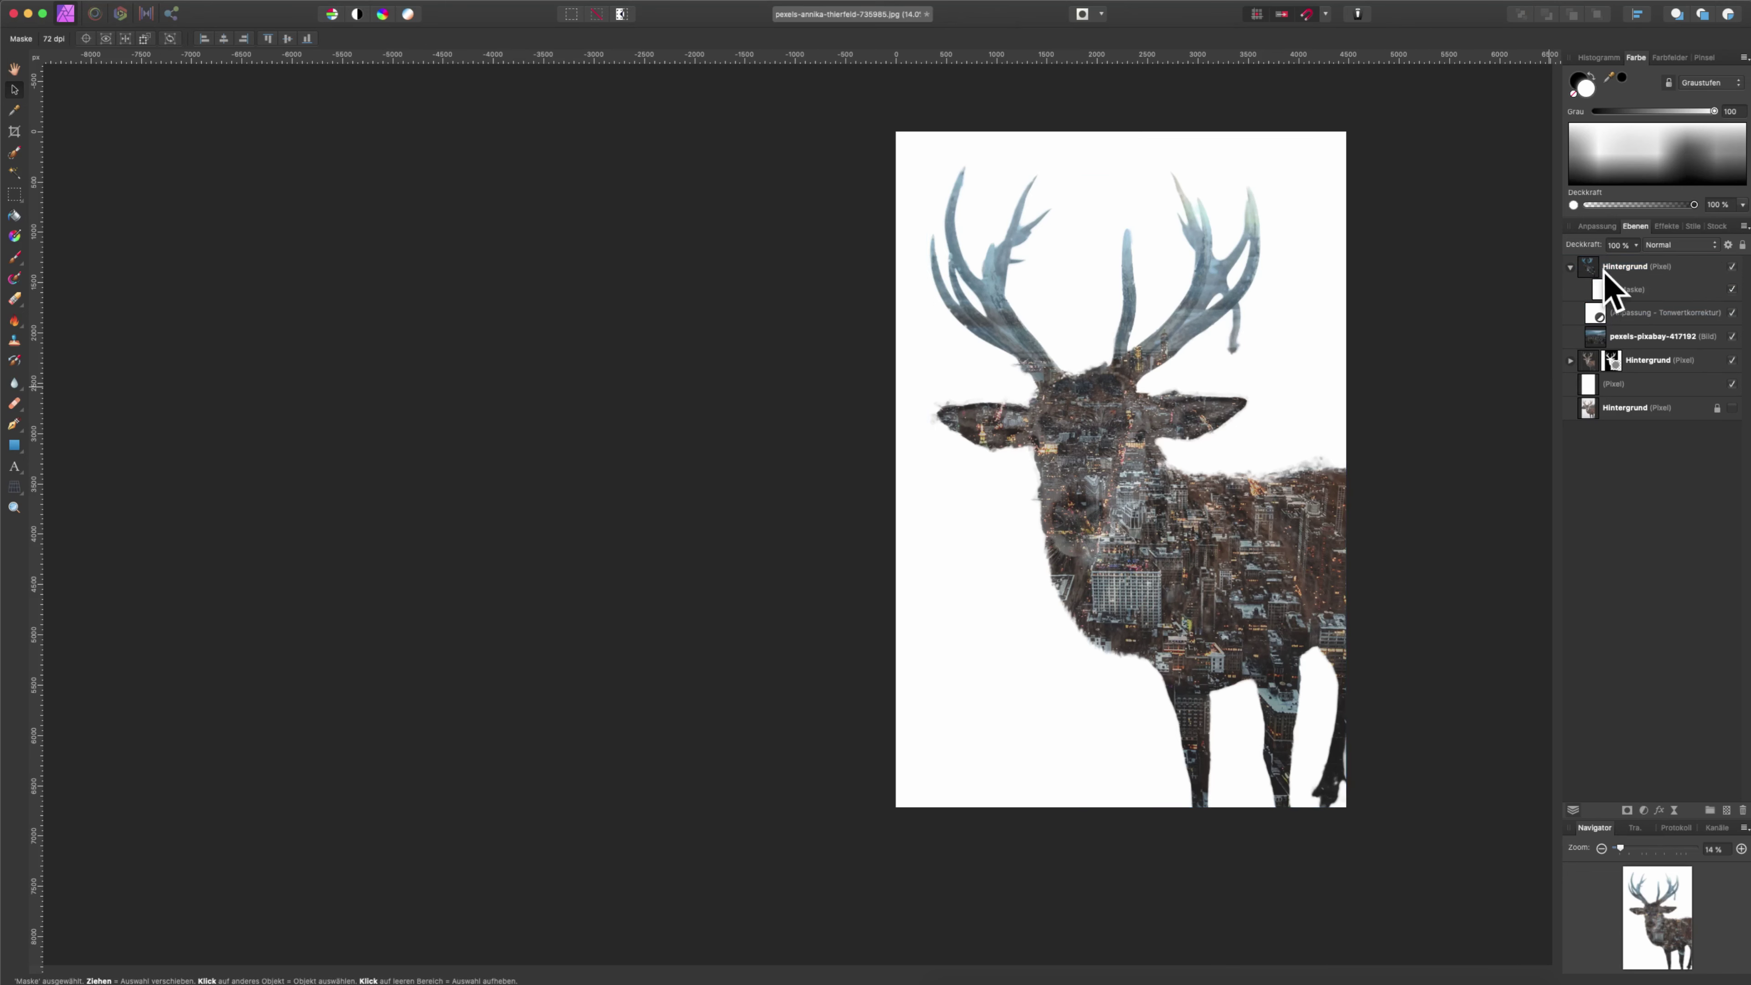
pyautogui.click(1606, 289)
pyautogui.press('b')
pyautogui.press('x')
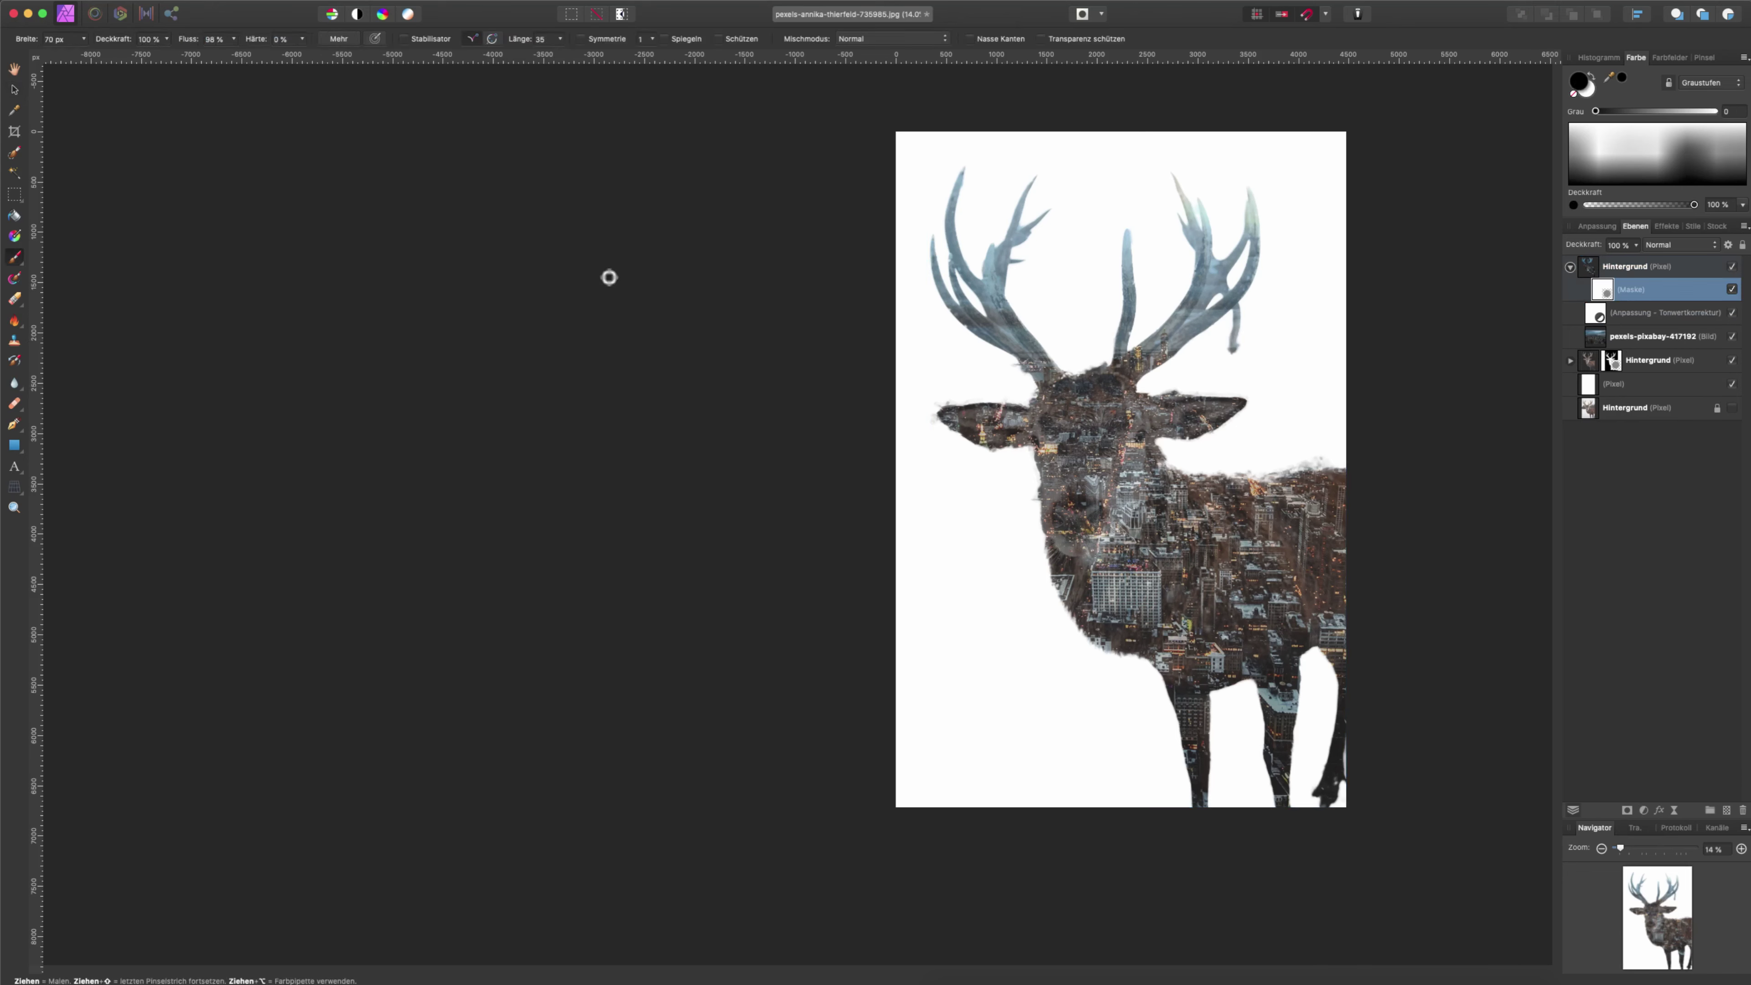
# - Set the brush width to 300 px and paint over the deer's face on the mask
pyautogui.click(82, 40)
pyautogui.moveTo(87, 52); pyautogui.dragTo(93, 54)
pyautogui.click(82, 40)
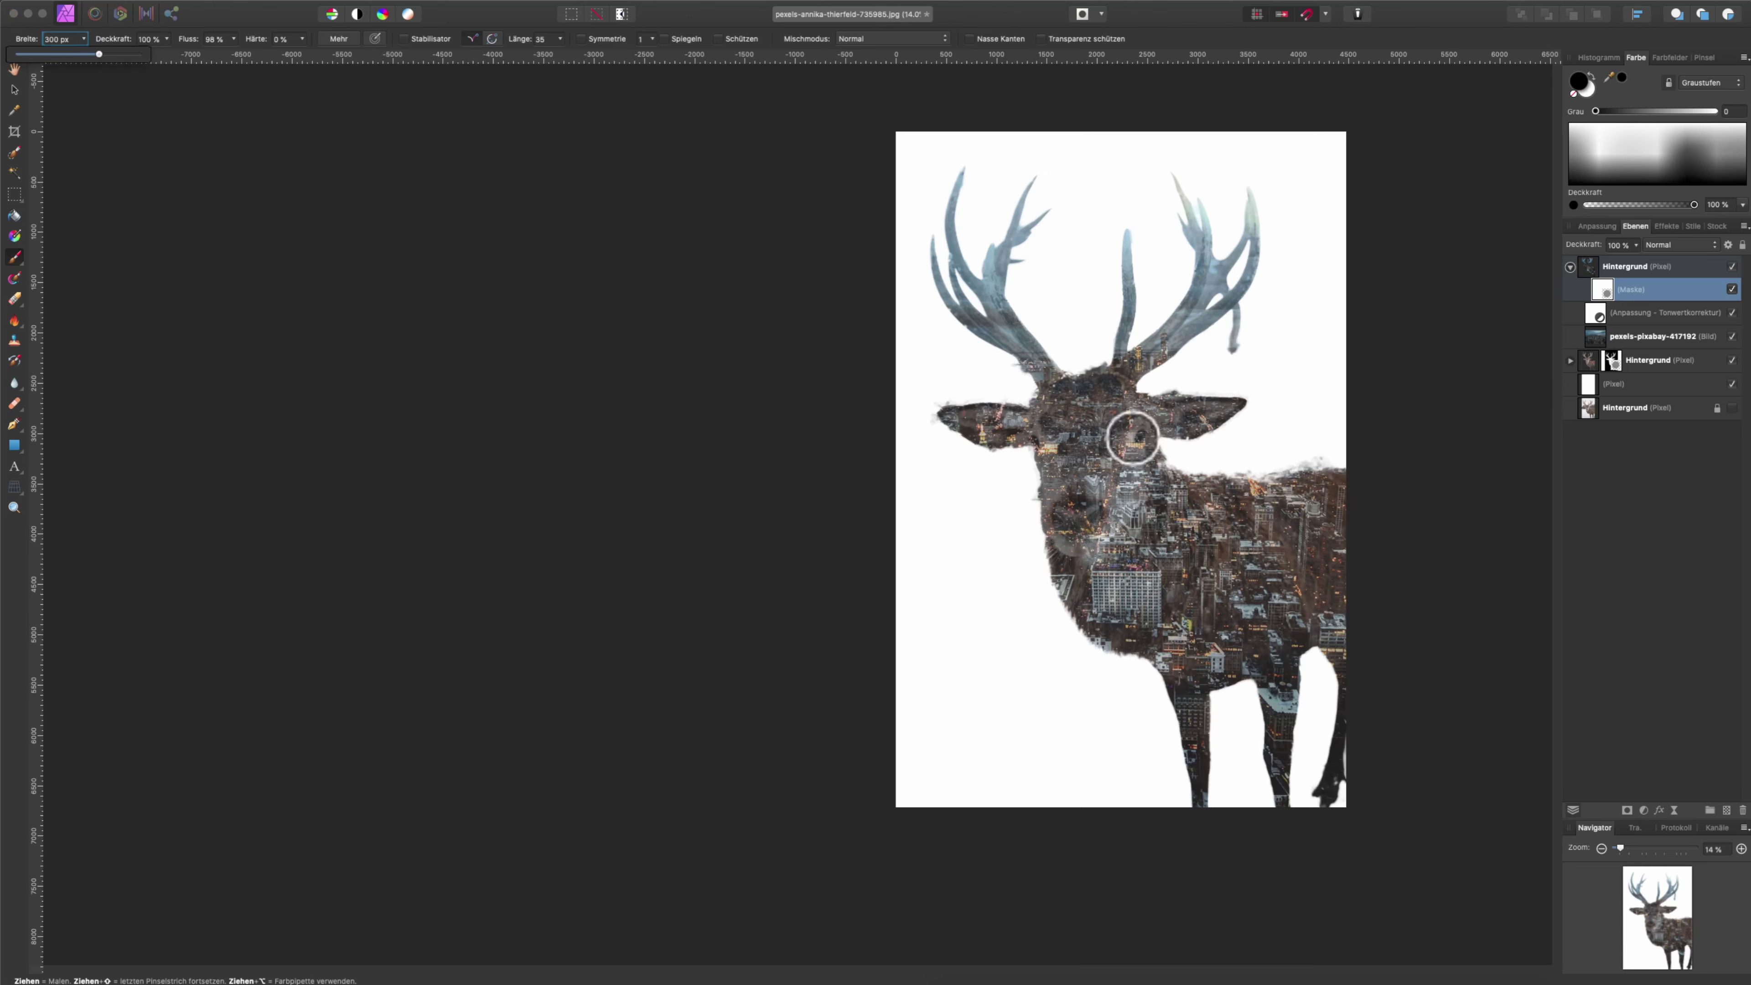
pyautogui.moveTo(1116, 446)
pyautogui.mouseDown()
pyautogui.moveTo(1143, 485)
pyautogui.moveTo(1106, 454)
pyautogui.moveTo(1110, 508)
pyautogui.moveTo(1086, 363)
pyautogui.moveTo(1083, 510)
pyautogui.moveTo(1048, 433)
pyautogui.moveTo(1052, 454)
pyautogui.moveTo(1066, 500)
pyautogui.moveTo(1136, 552)
pyautogui.mouseUp()
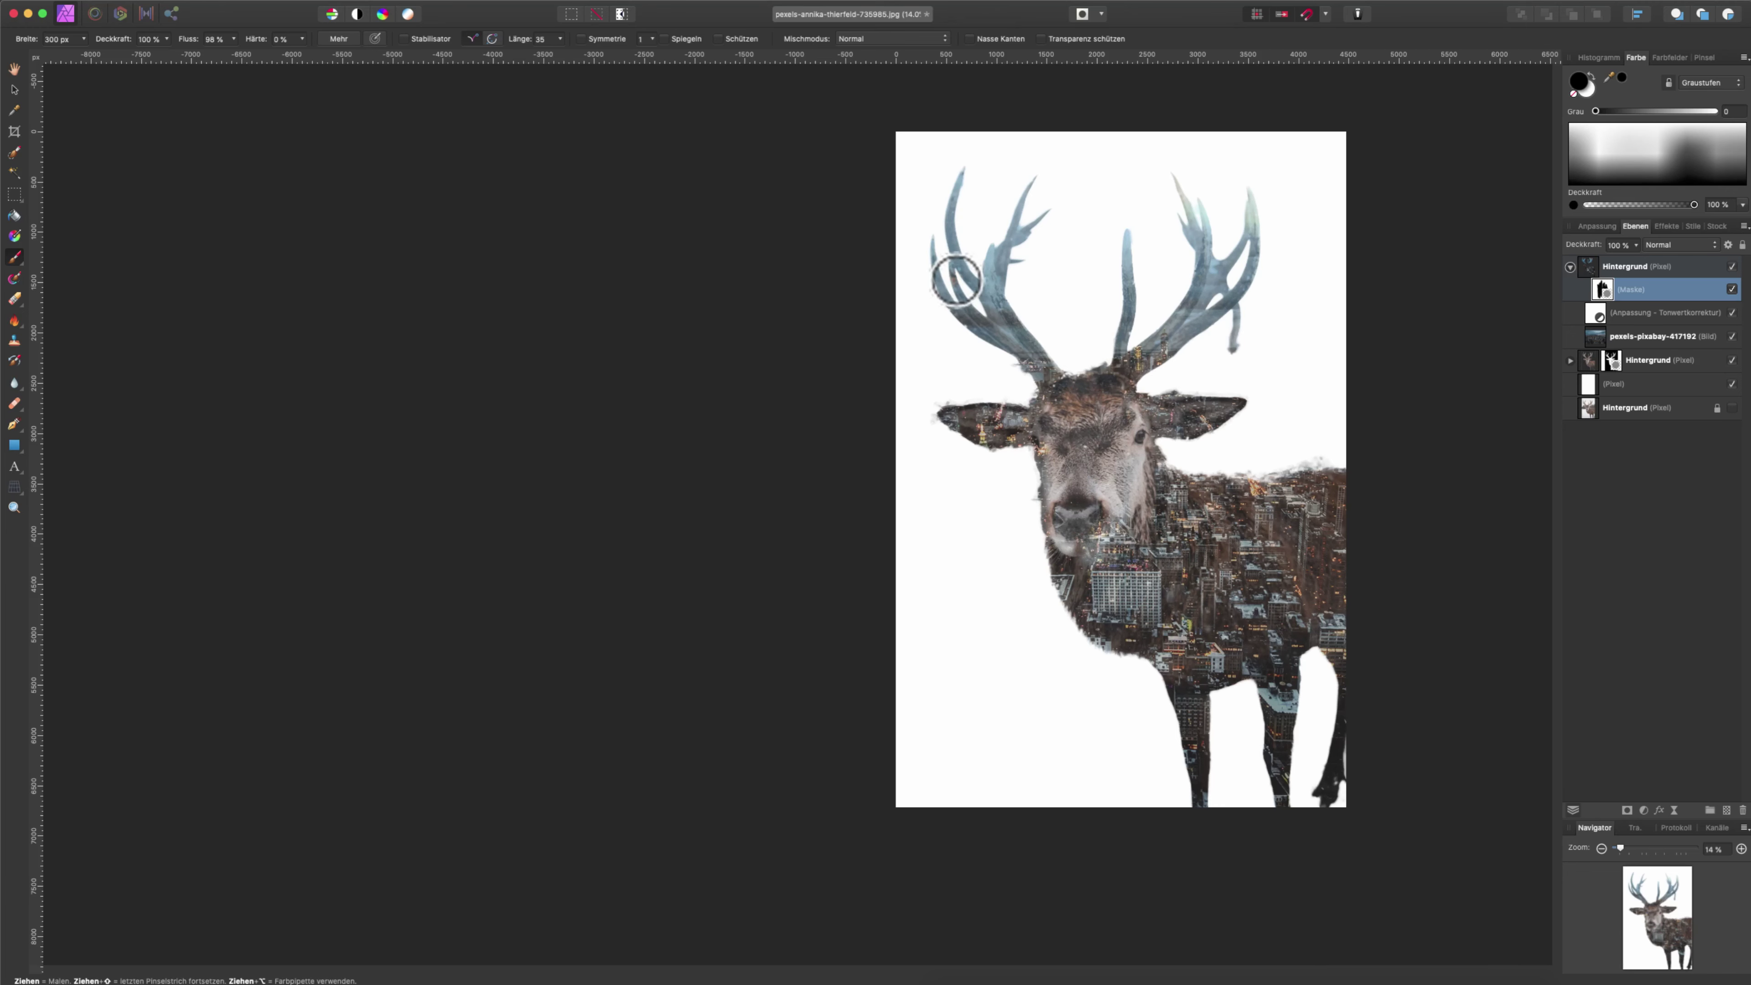
# - Undo the hard face stroke and lower brush opacity to about 22% and flow to about 32%
pyautogui.press('super+z')
pyautogui.click(166, 39)
pyautogui.moveTo(163, 54); pyautogui.dragTo(72, 55)
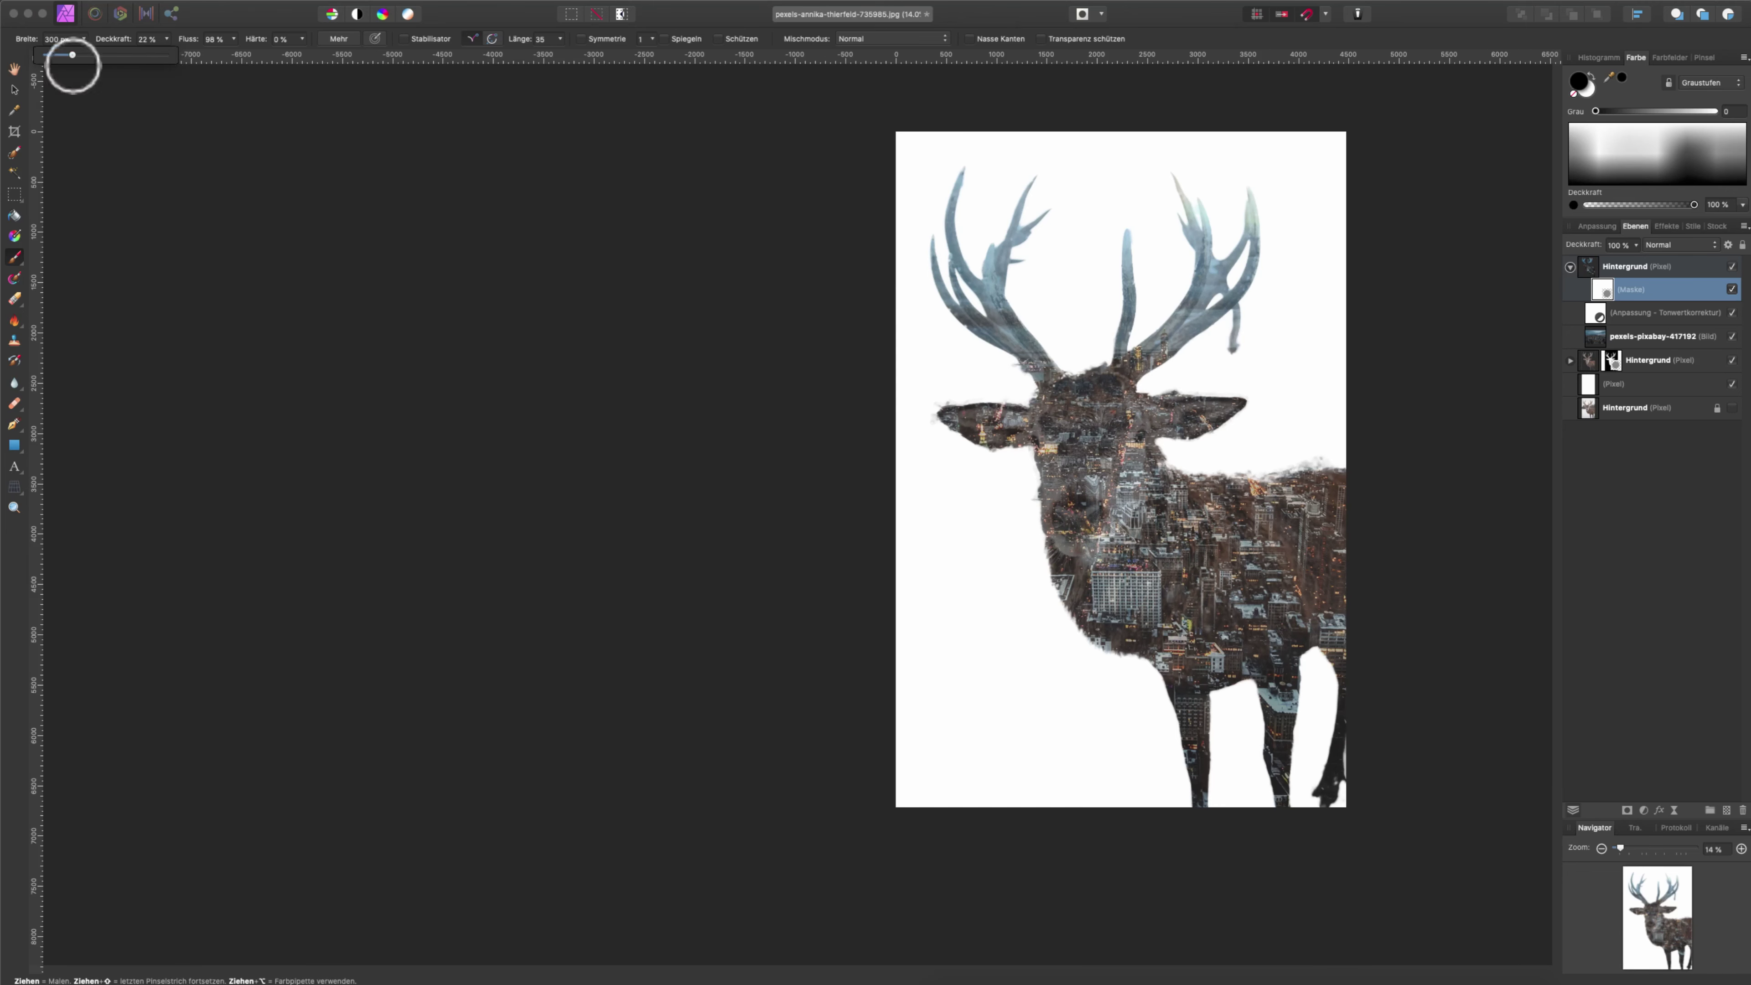
pyautogui.click(231, 39)
pyautogui.moveTo(190, 55)
pyautogui.mouseDown()
pyautogui.moveTo(154, 55)
pyautogui.moveTo(187, 63)
pyautogui.mouseUp()
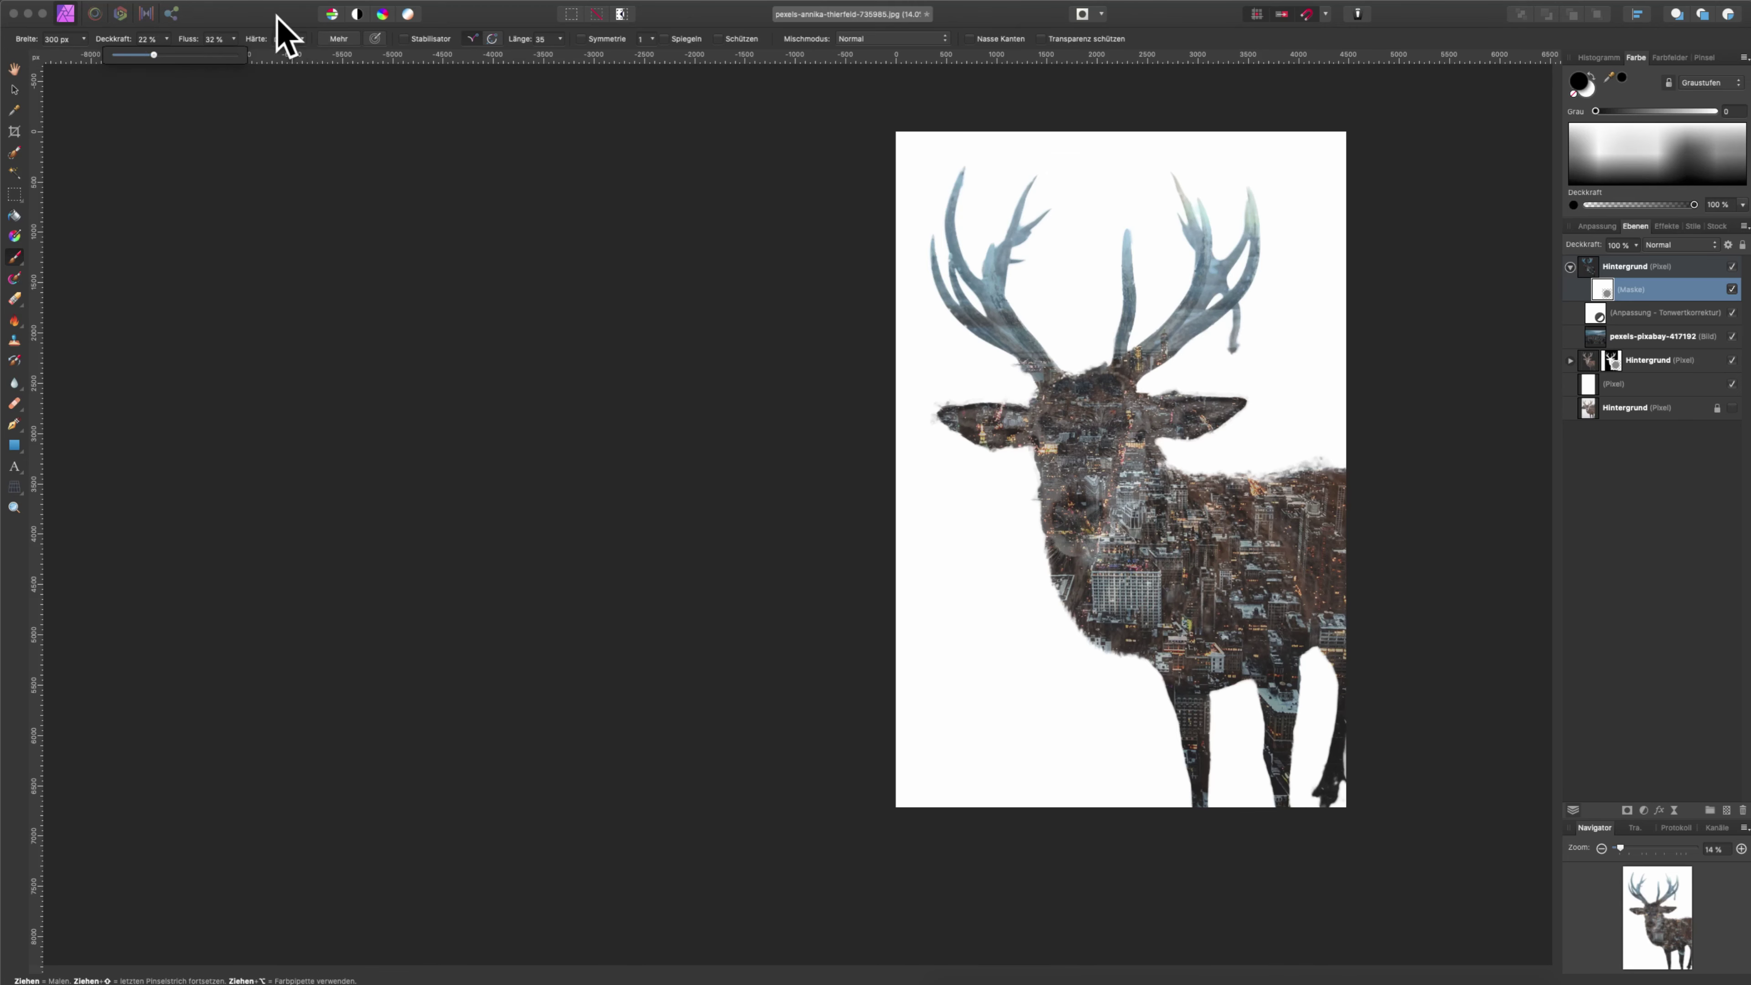
pyautogui.click(166, 39)
pyautogui.write('23')
pyautogui.click(1141, 441)
# - Softly paint the deer's face and chest on the mask to partly reveal them
pyautogui.moveTo(1113, 476)
pyautogui.mouseDown()
pyautogui.moveTo(1086, 503)
pyautogui.moveTo(1086, 457)
pyautogui.moveTo(1055, 442)
pyautogui.moveTo(1102, 497)
pyautogui.moveTo(1106, 414)
pyautogui.moveTo(1129, 496)
pyautogui.moveTo(1121, 449)
pyautogui.moveTo(1086, 438)
pyautogui.moveTo(1062, 454)
pyautogui.moveTo(1085, 506)
pyautogui.moveTo(1124, 435)
pyautogui.moveTo(1099, 561)
pyautogui.moveTo(1084, 540)
pyautogui.moveTo(1066, 575)
pyautogui.moveTo(1078, 544)
pyautogui.moveTo(1121, 560)
pyautogui.moveTo(1145, 450)
pyautogui.moveTo(1160, 551)
pyautogui.moveTo(1106, 570)
pyautogui.moveTo(1160, 618)
pyautogui.moveTo(1145, 542)
pyautogui.moveTo(1207, 614)
pyautogui.moveTo(1165, 512)
pyautogui.moveTo(1184, 500)
pyautogui.moveTo(1258, 574)
pyautogui.moveTo(1247, 520)
pyautogui.moveTo(1302, 532)
pyautogui.moveTo(1332, 581)
pyautogui.moveTo(1262, 735)
pyautogui.moveTo(1273, 648)
pyautogui.moveTo(1293, 794)
pyautogui.moveTo(1274, 649)
pyautogui.moveTo(1267, 692)
pyautogui.moveTo(1161, 594)
pyautogui.moveTo(1204, 829)
pyautogui.moveTo(1172, 620)
pyautogui.moveTo(1117, 653)
pyautogui.moveTo(1062, 453)
pyautogui.moveTo(1097, 522)
pyautogui.moveTo(1129, 462)
pyautogui.moveTo(1122, 407)
pyautogui.moveTo(1055, 457)
pyautogui.moveTo(1053, 436)
pyautogui.moveTo(1025, 442)
pyautogui.moveTo(1087, 395)
pyautogui.moveTo(1156, 396)
pyautogui.moveTo(1180, 426)
pyautogui.moveTo(982, 427)
pyautogui.mouseUp()
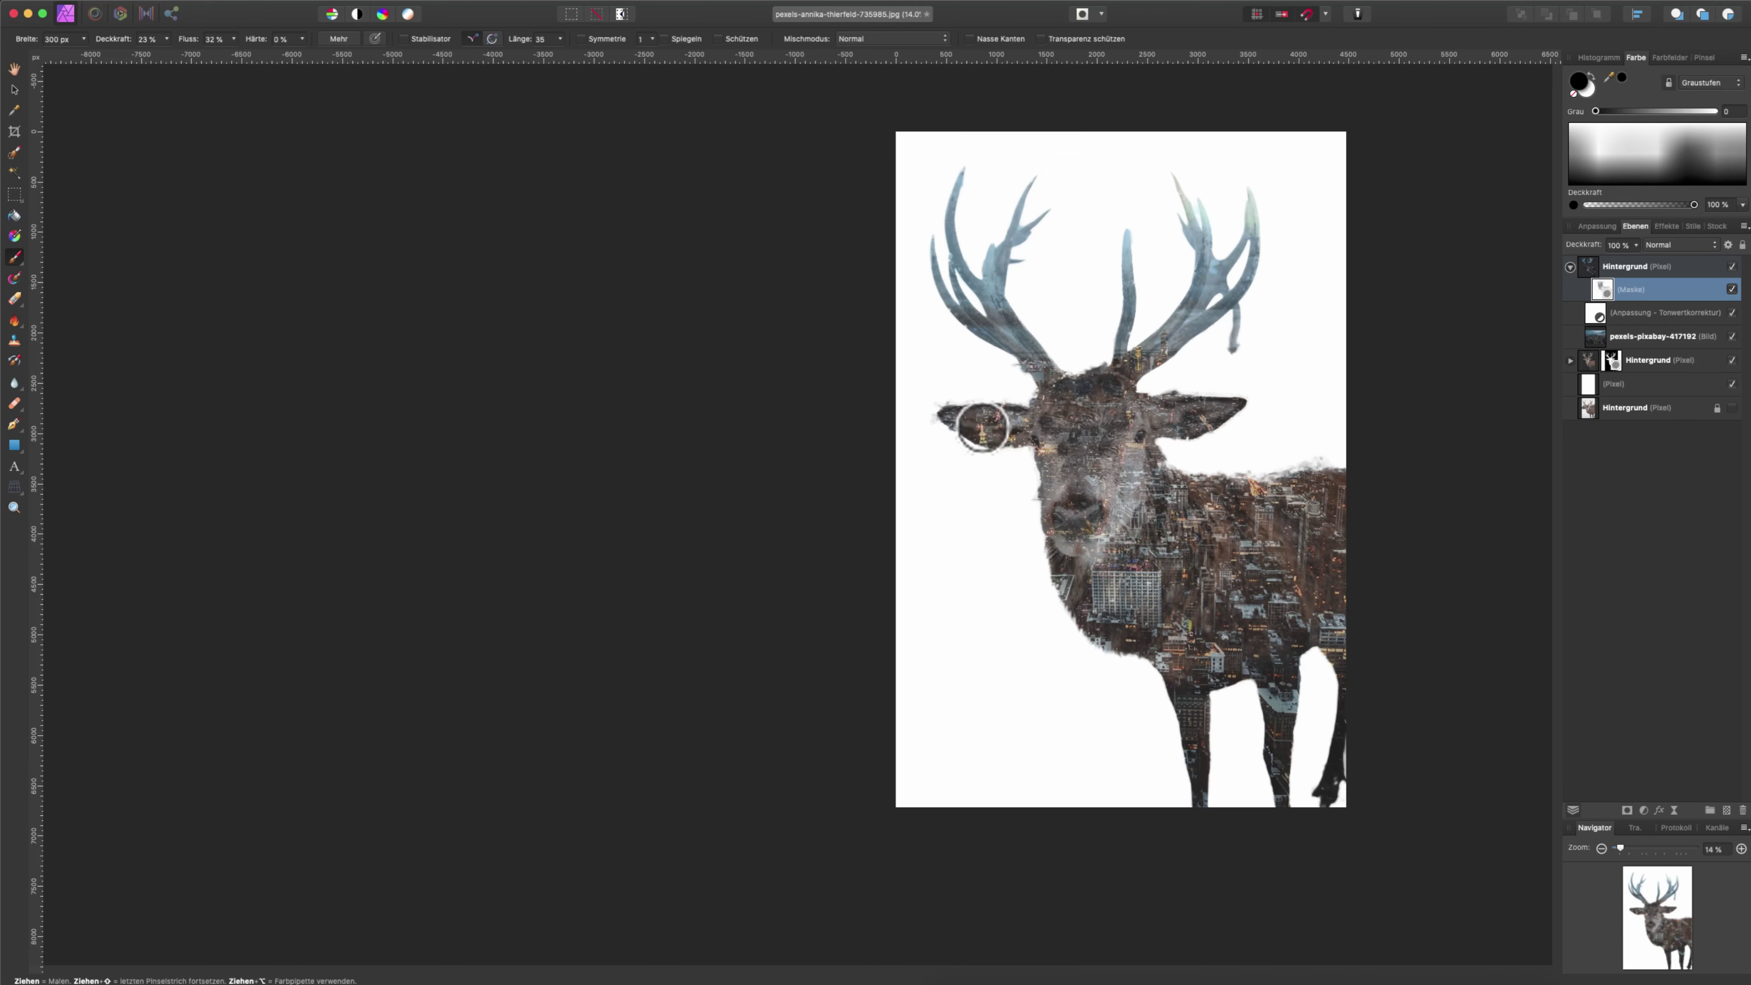
pyautogui.scroll(-1, 1234, 557)
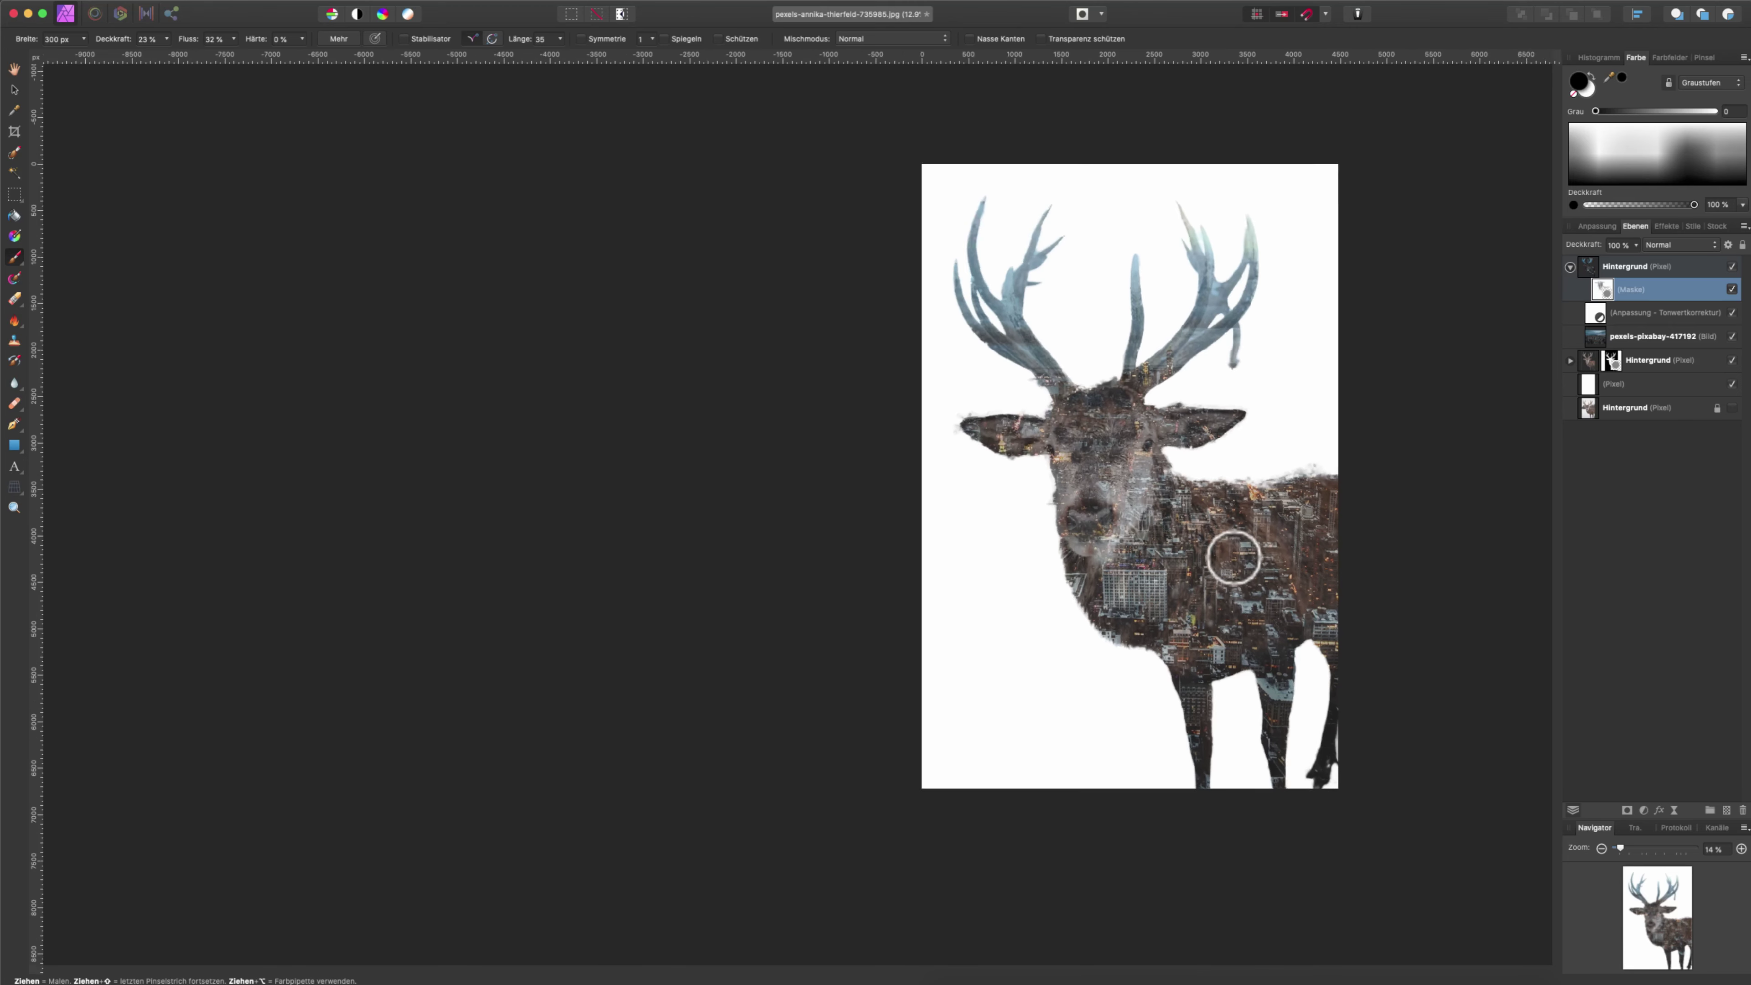
pyautogui.scroll(-1, 1233, 557)
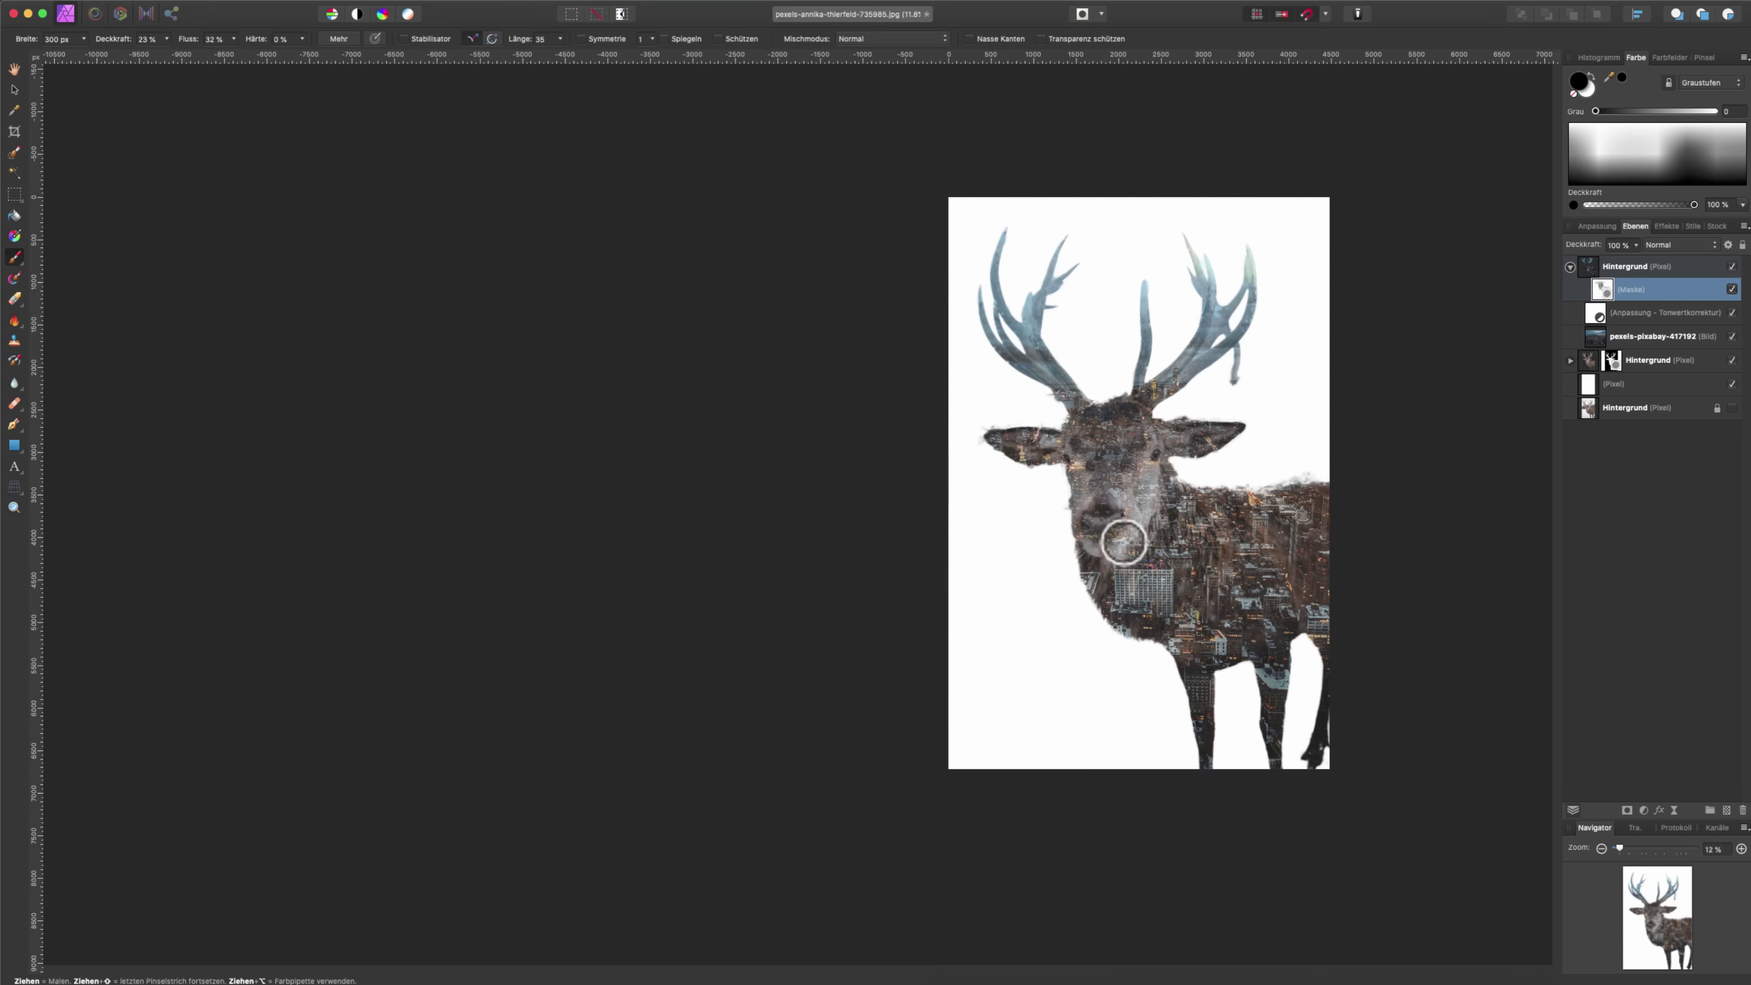
pyautogui.scroll(-5, 1144, 545)
pyautogui.scroll(3, 1169, 521)
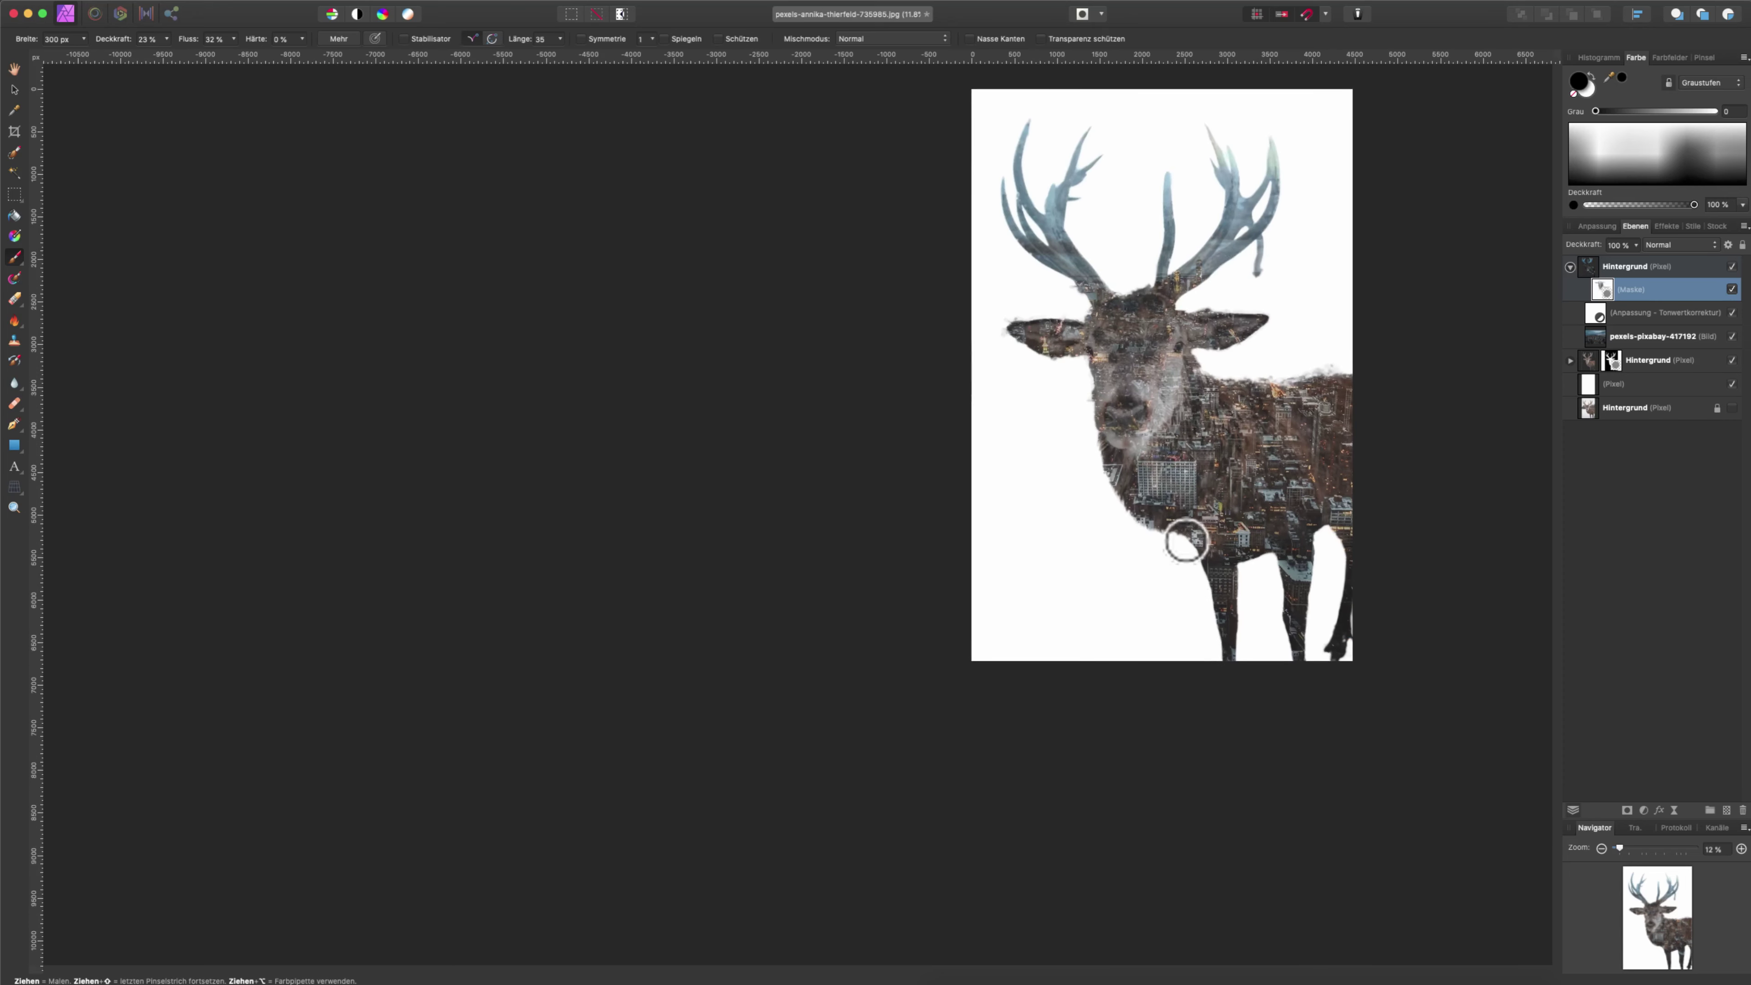
pyautogui.scroll(2, 1185, 540)
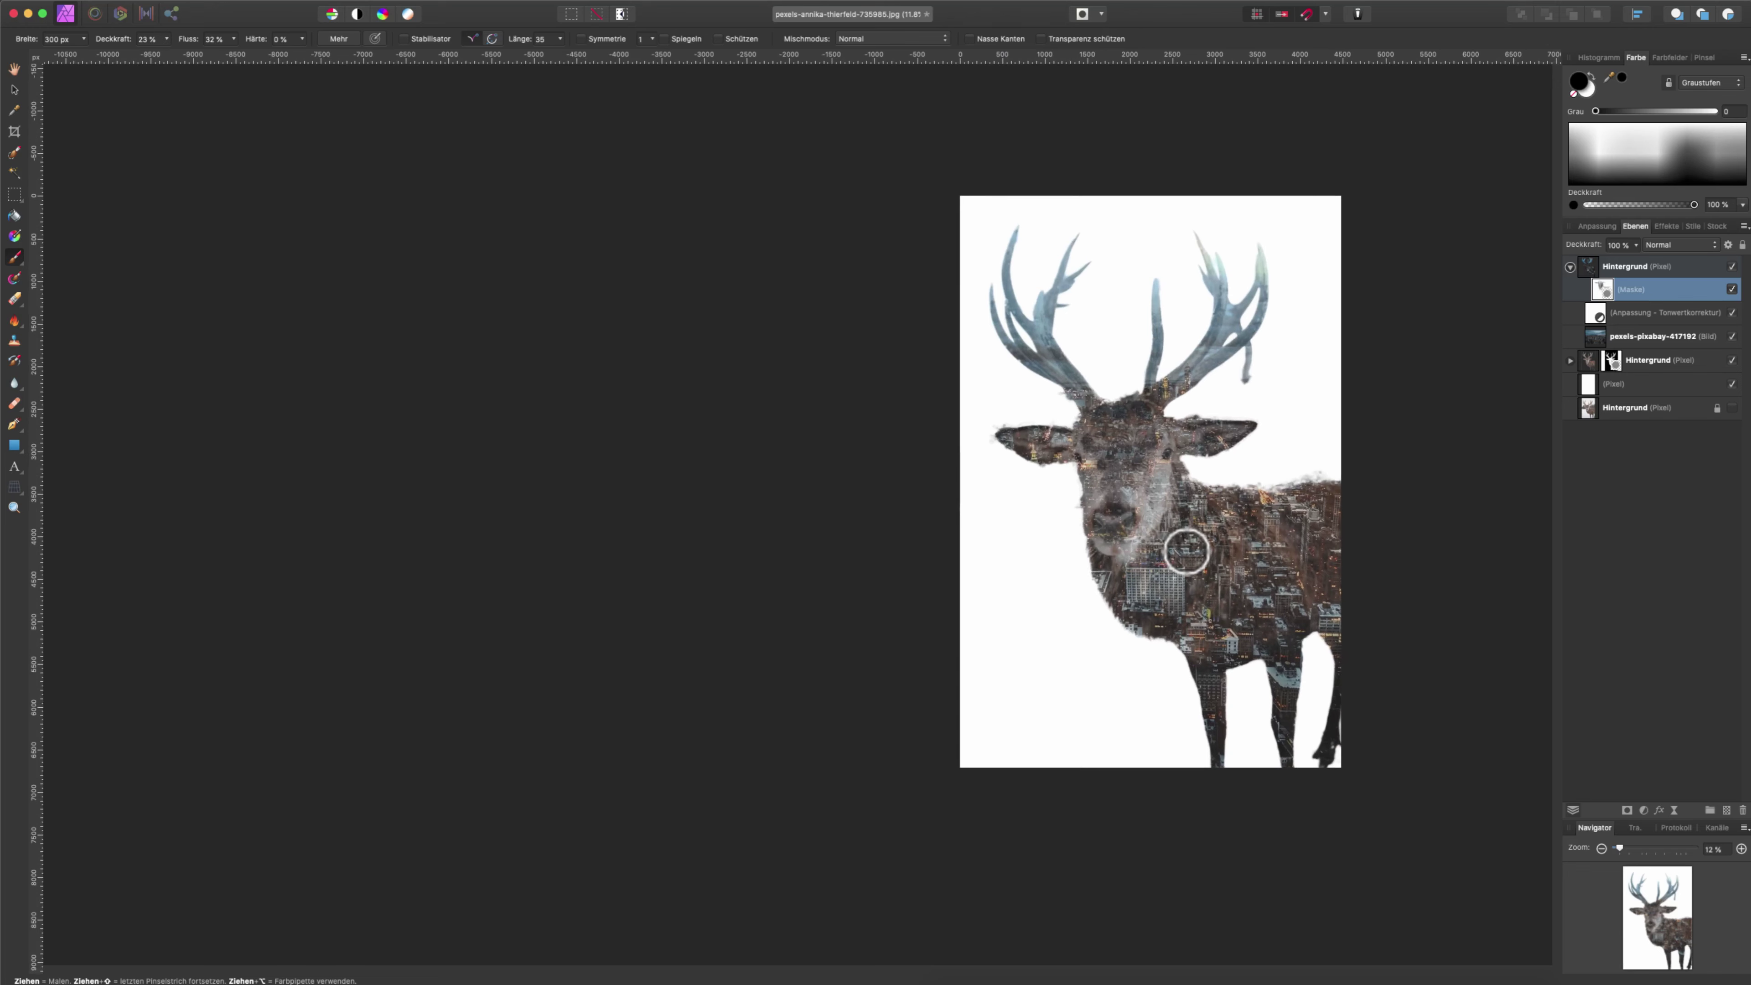
pyautogui.press('x')
pyautogui.press('v')
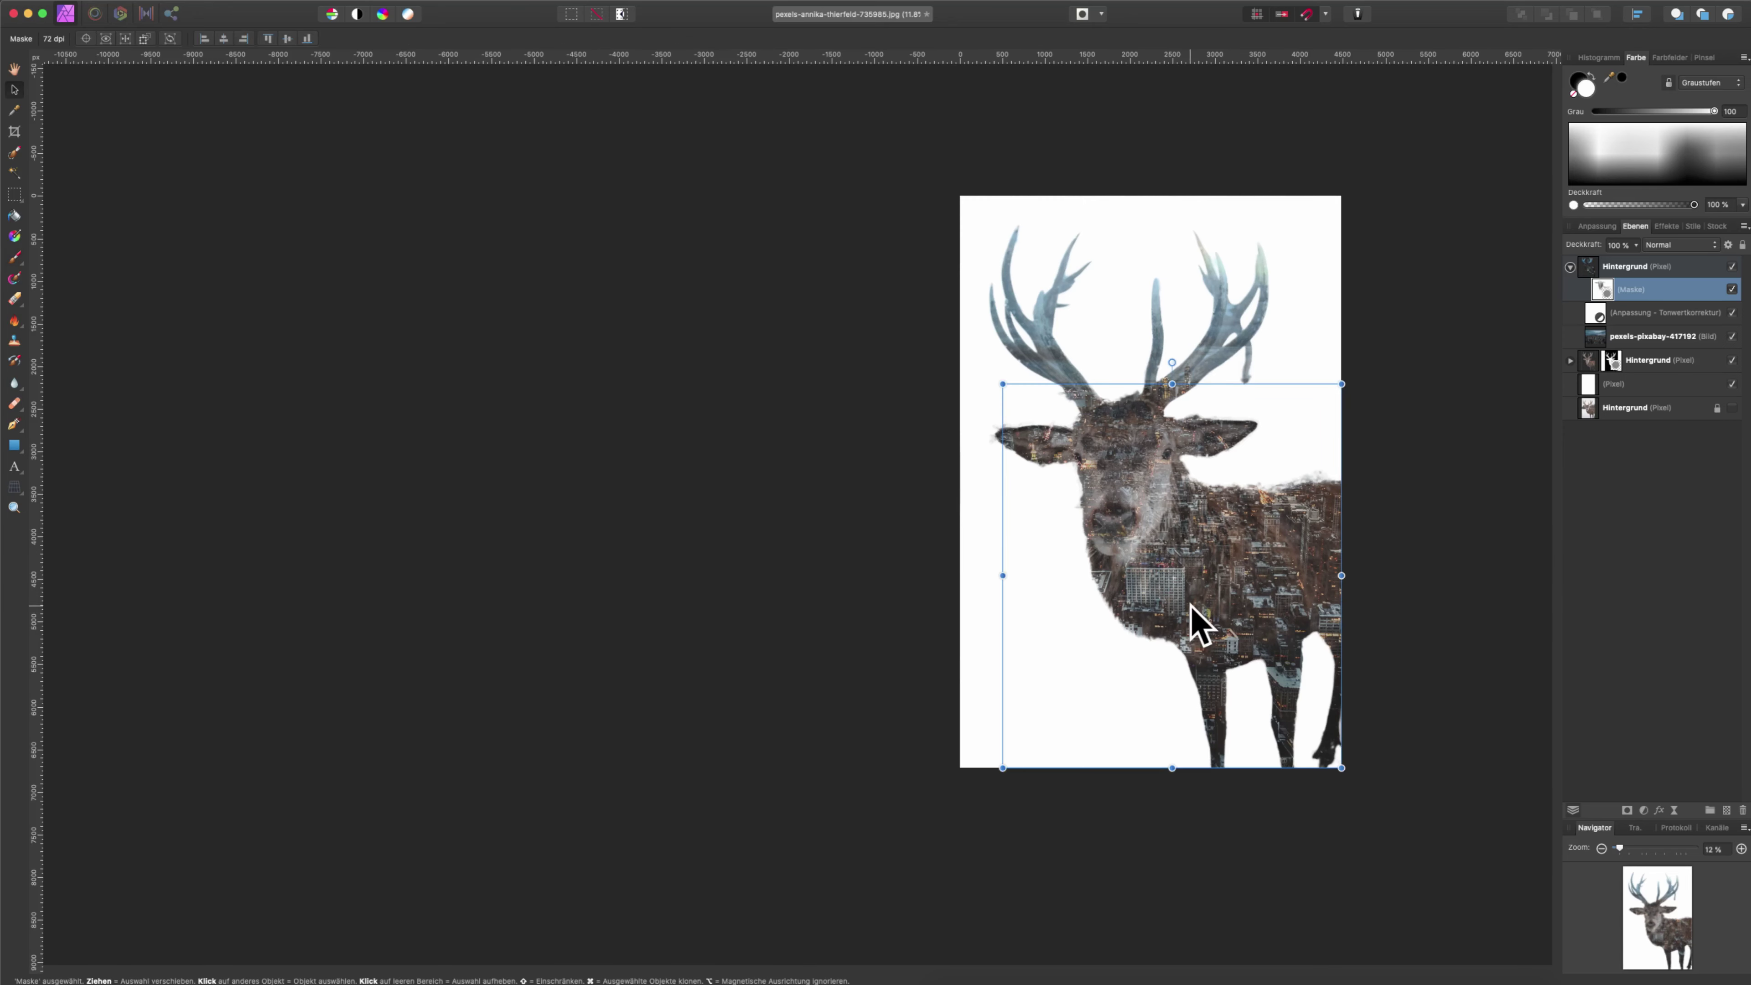
pyautogui.scroll(-2, 1191, 605)
pyautogui.click(875, 538)
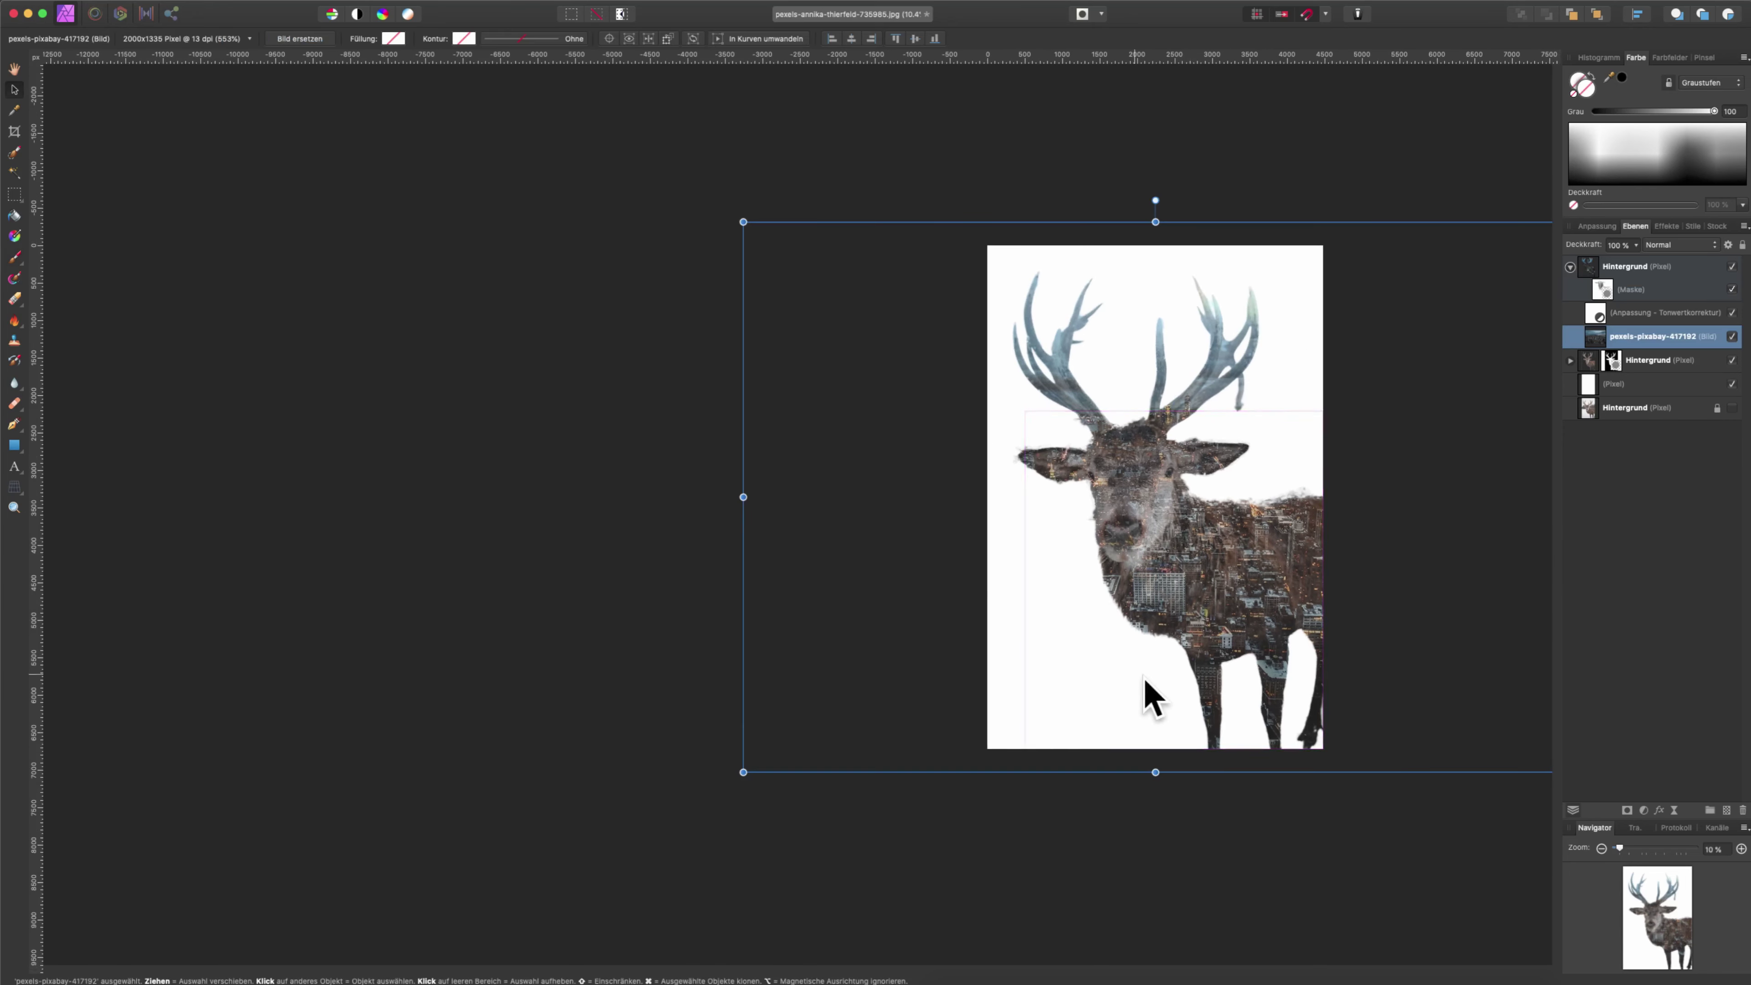
pyautogui.scroll(-1, 1210, 687)
pyautogui.press('super+d')
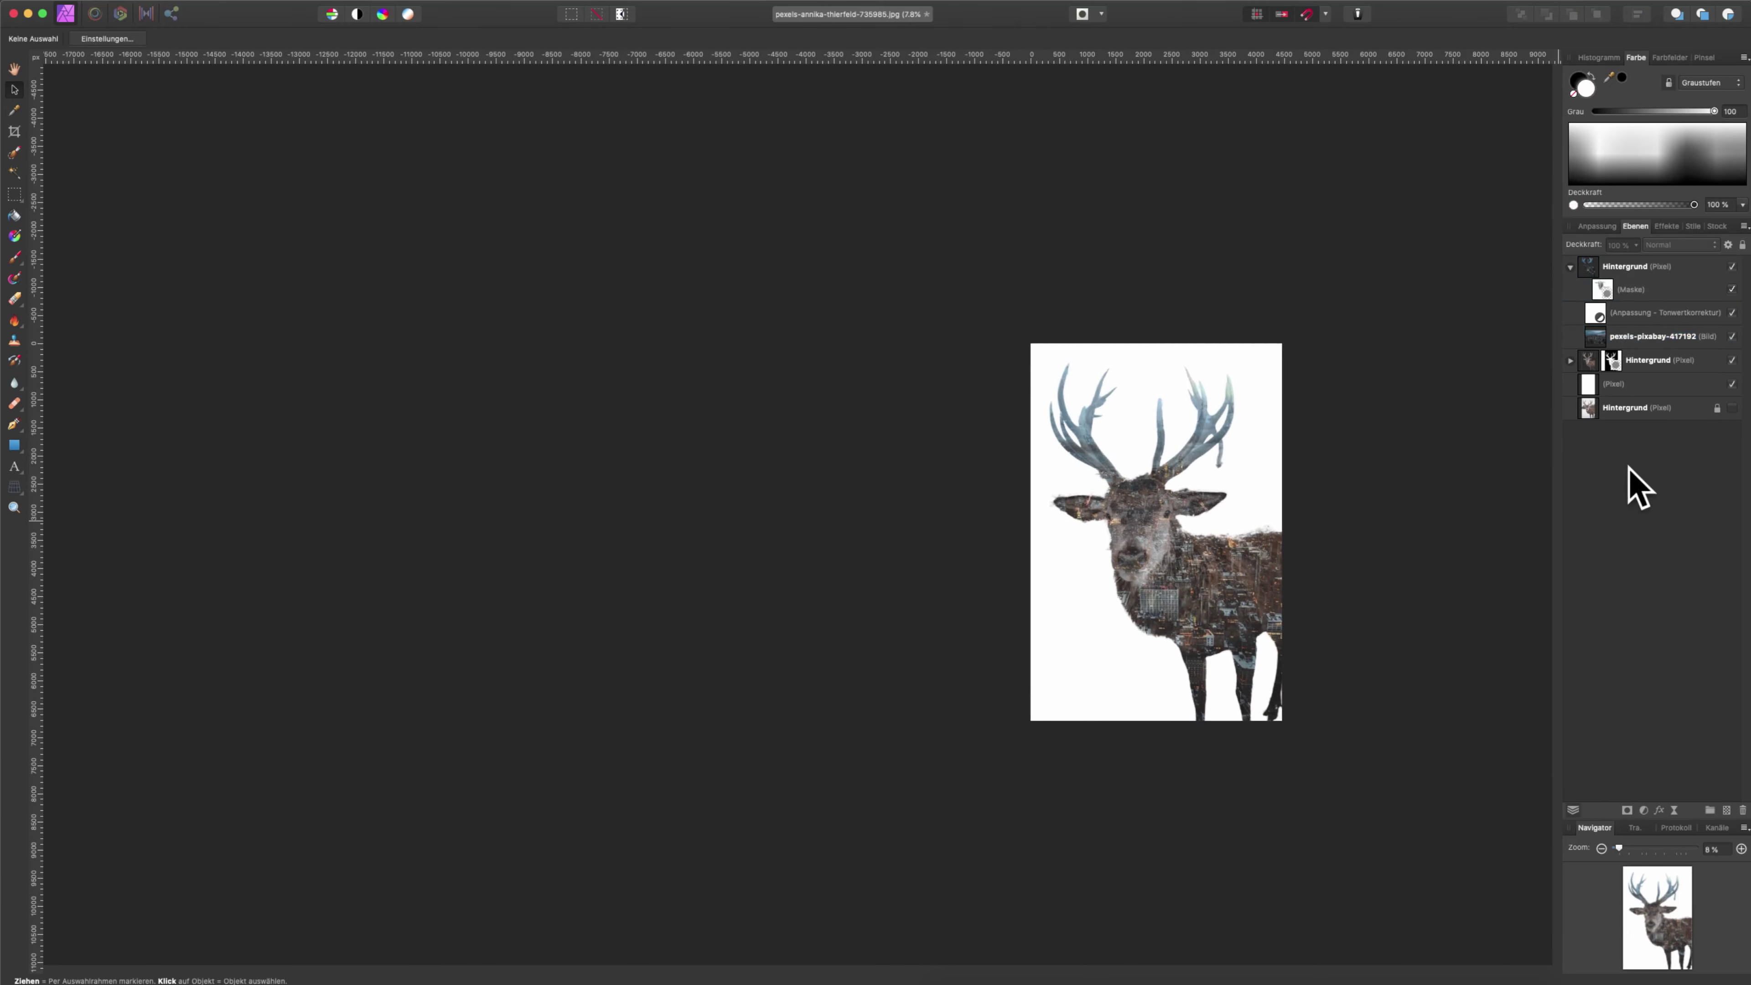
pyautogui.scroll(1, 1127, 607)
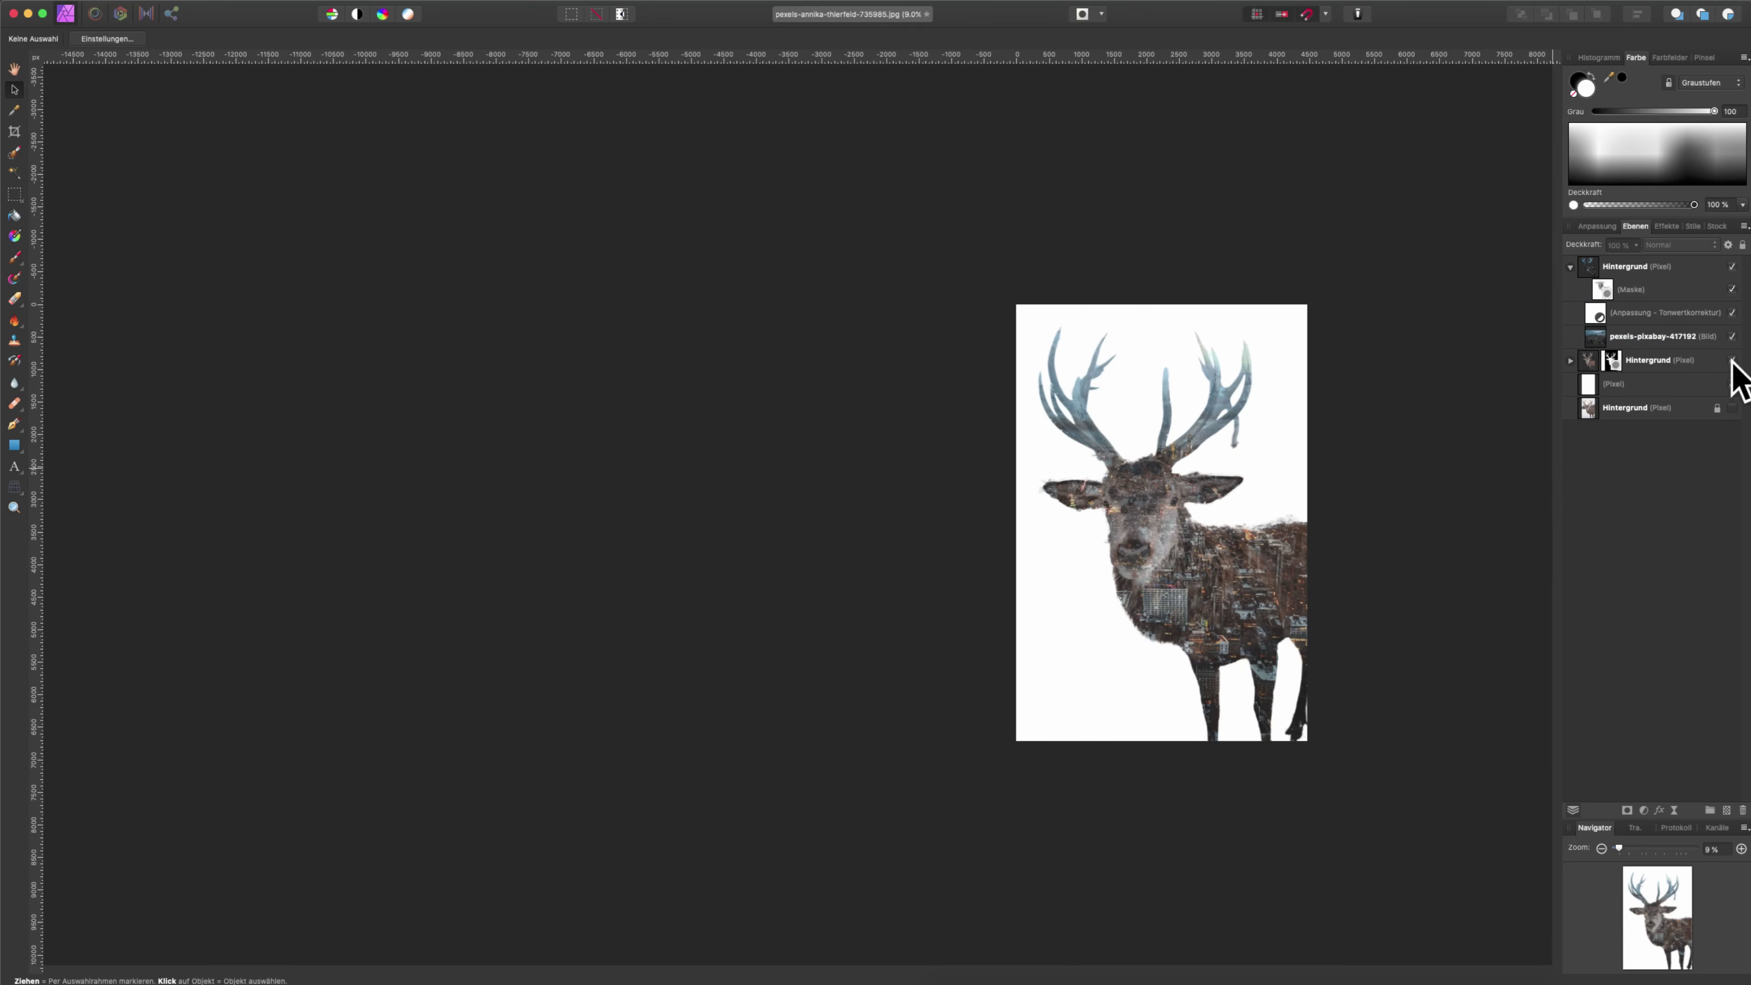
pyautogui.click(1732, 337)
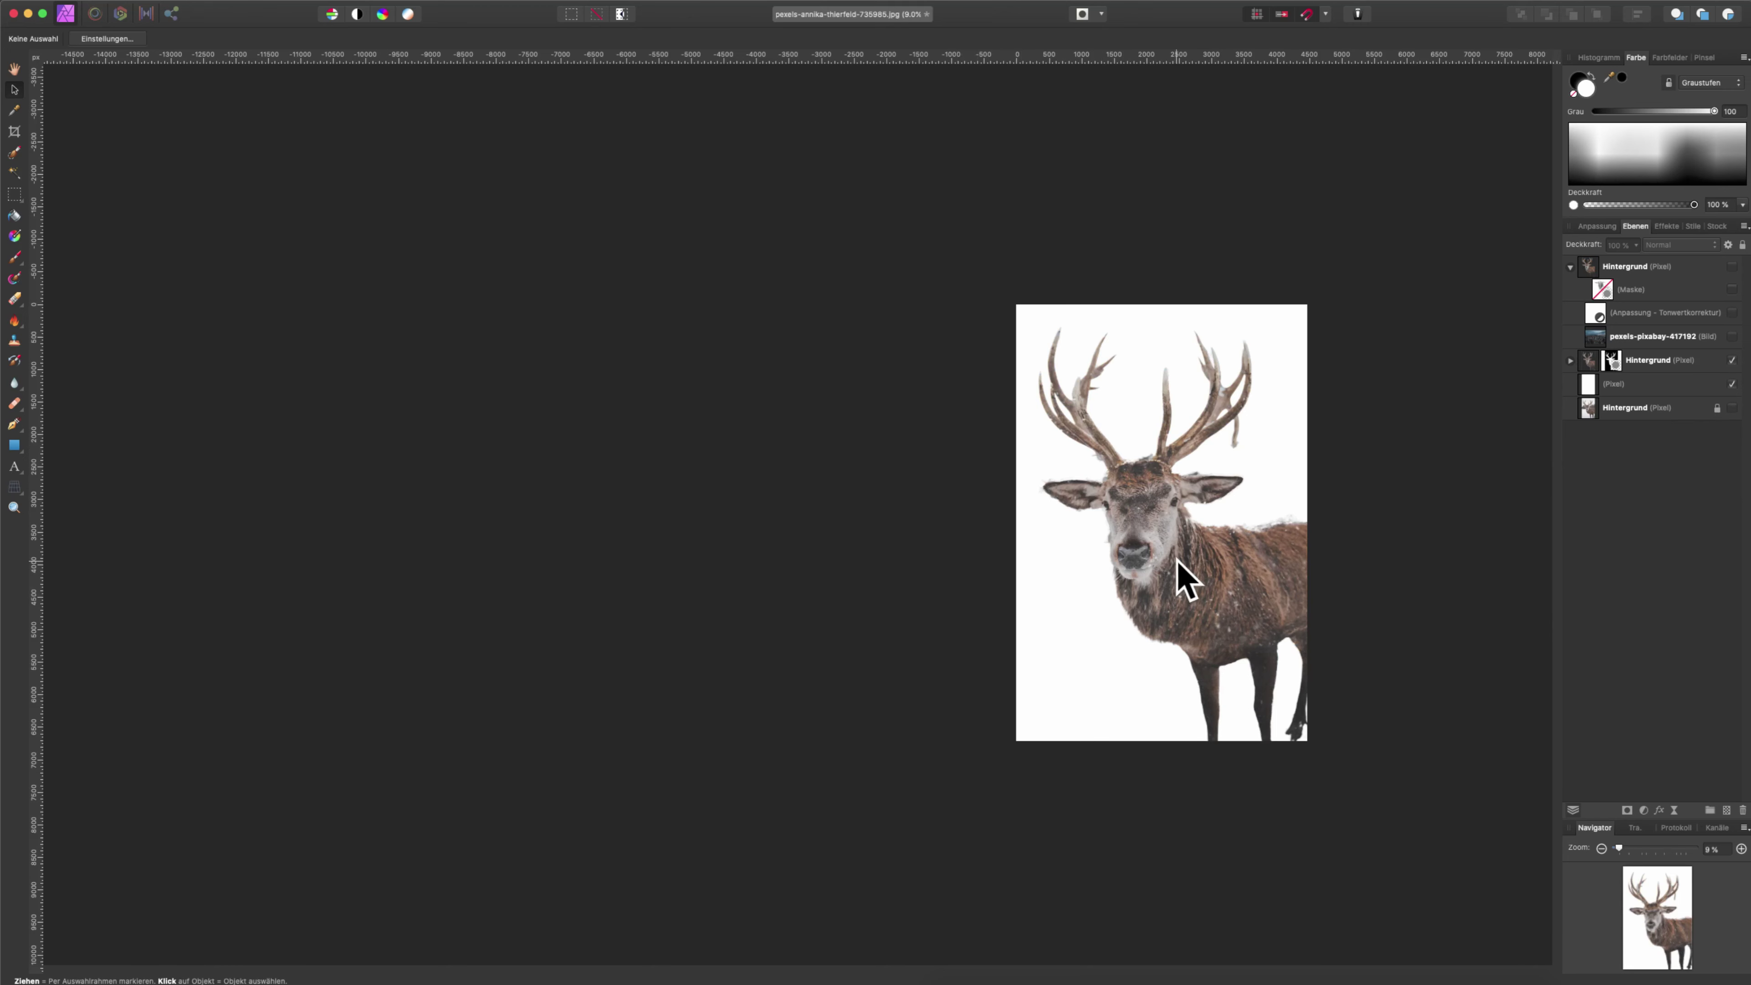
pyautogui.click(1612, 388)
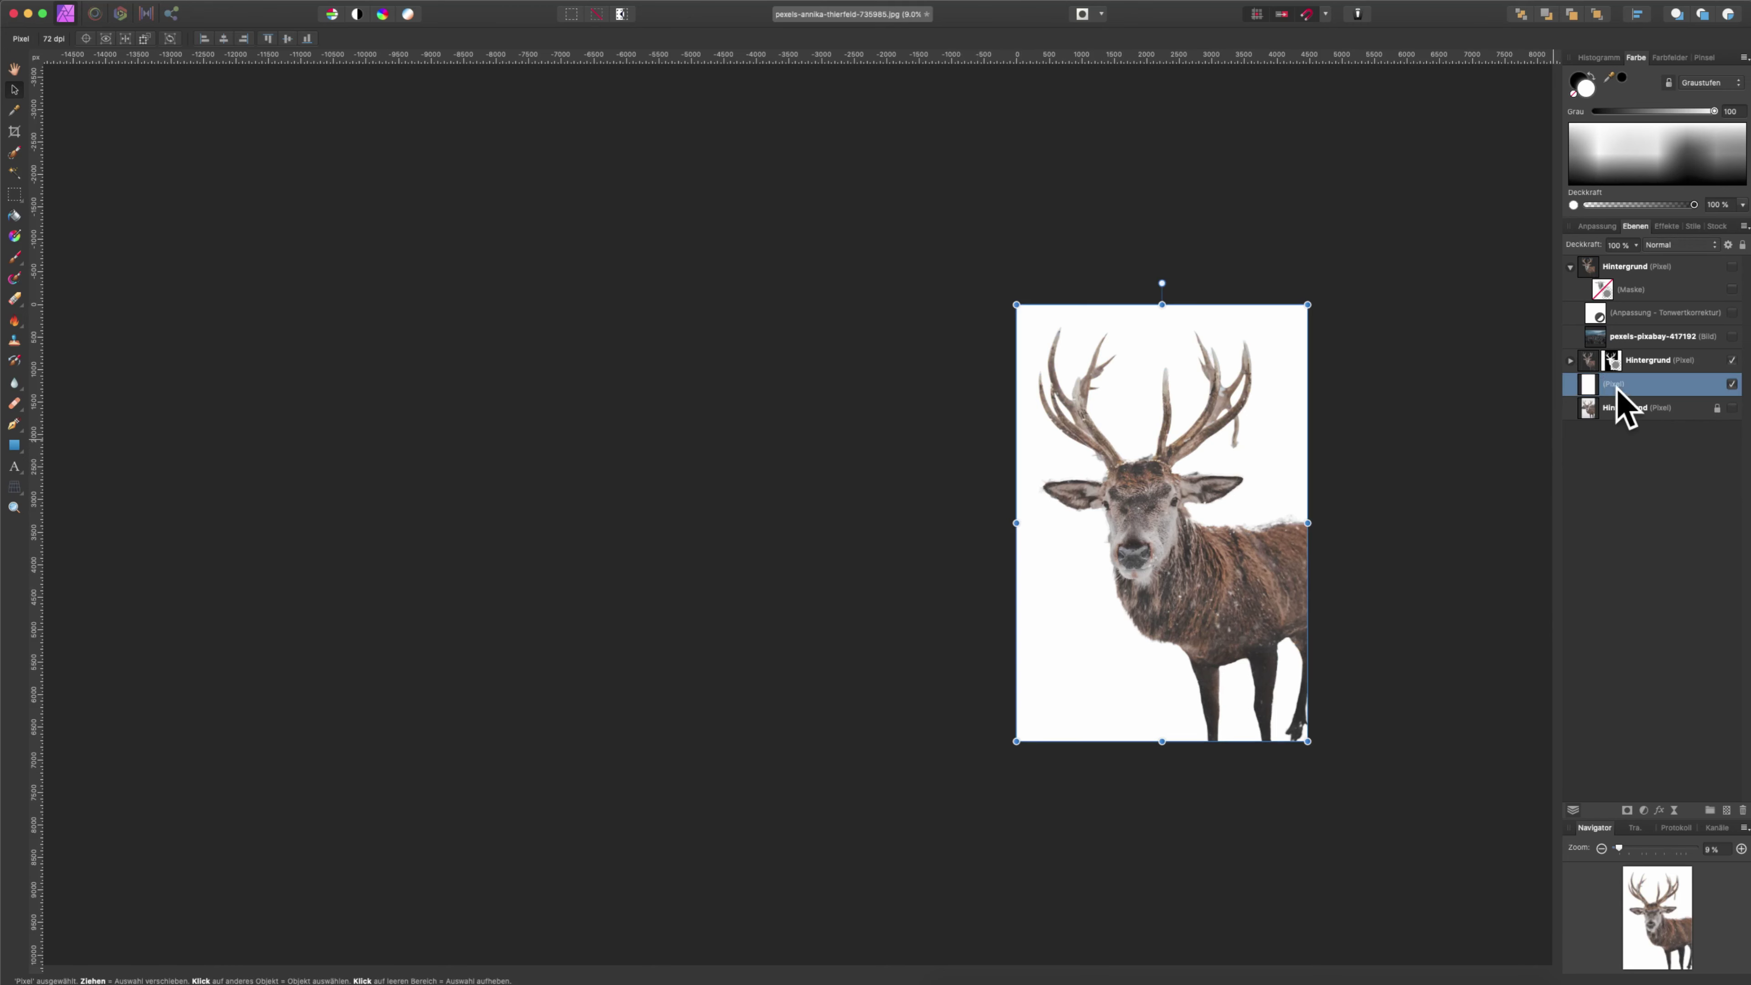
pyautogui.click(1607, 493)
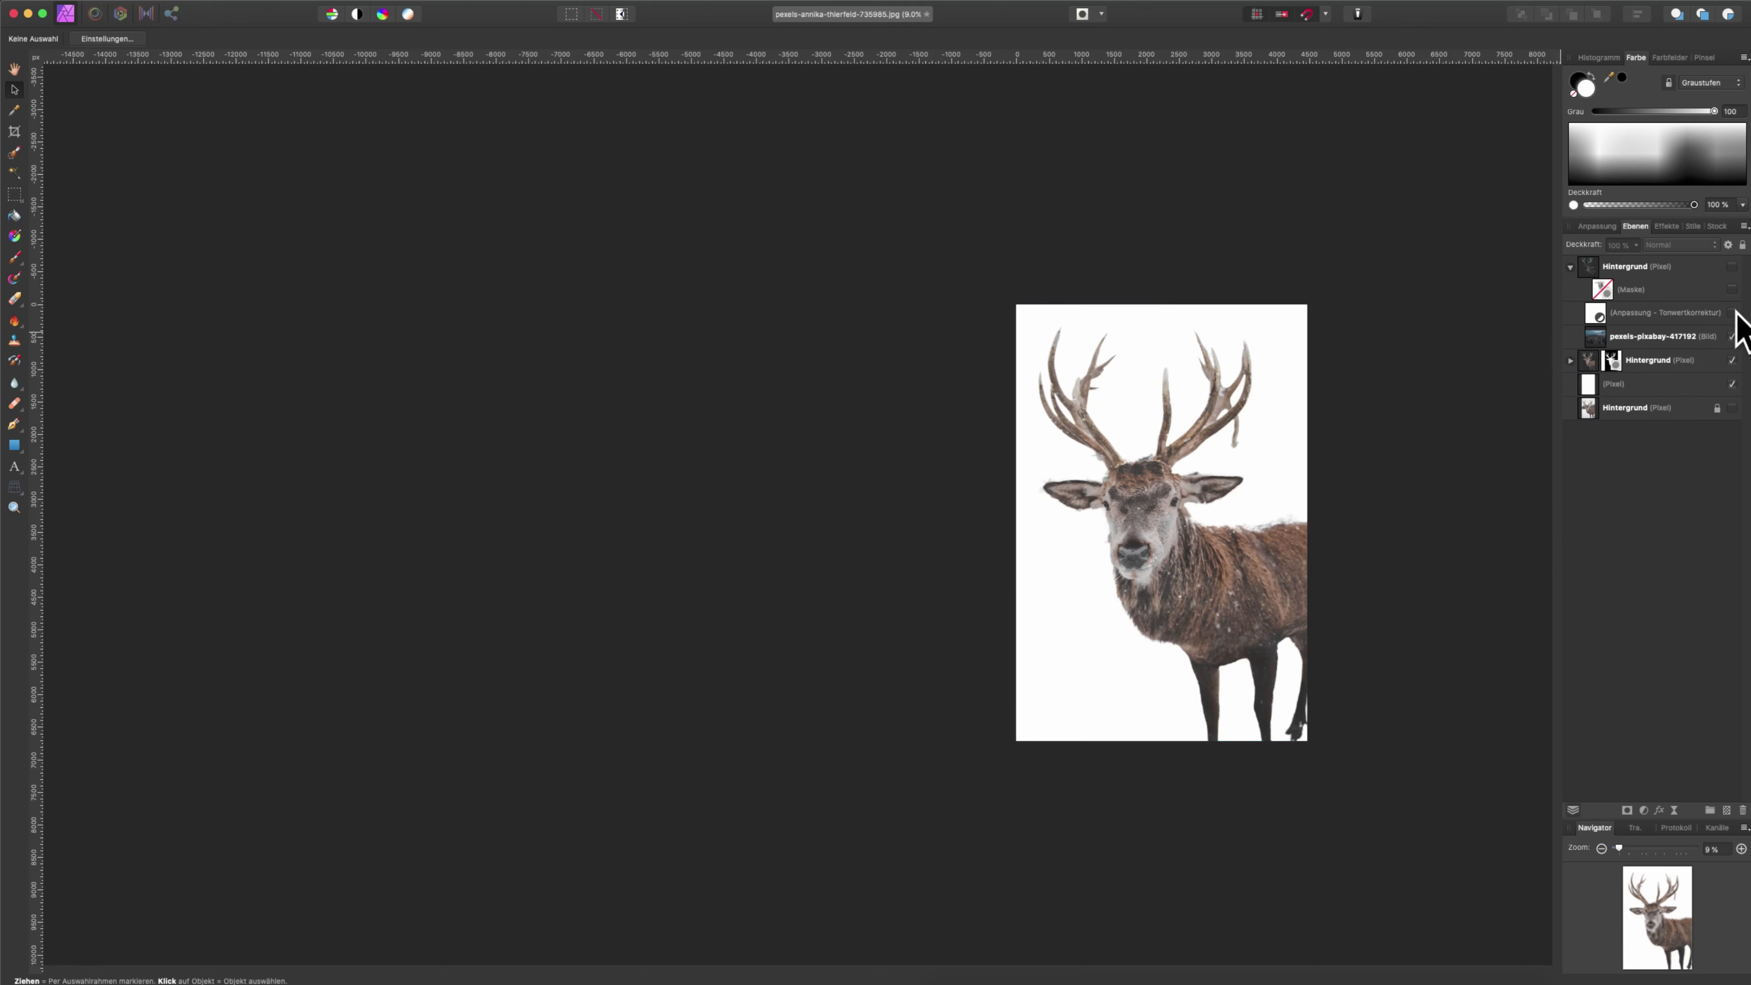
pyautogui.click(1731, 267)
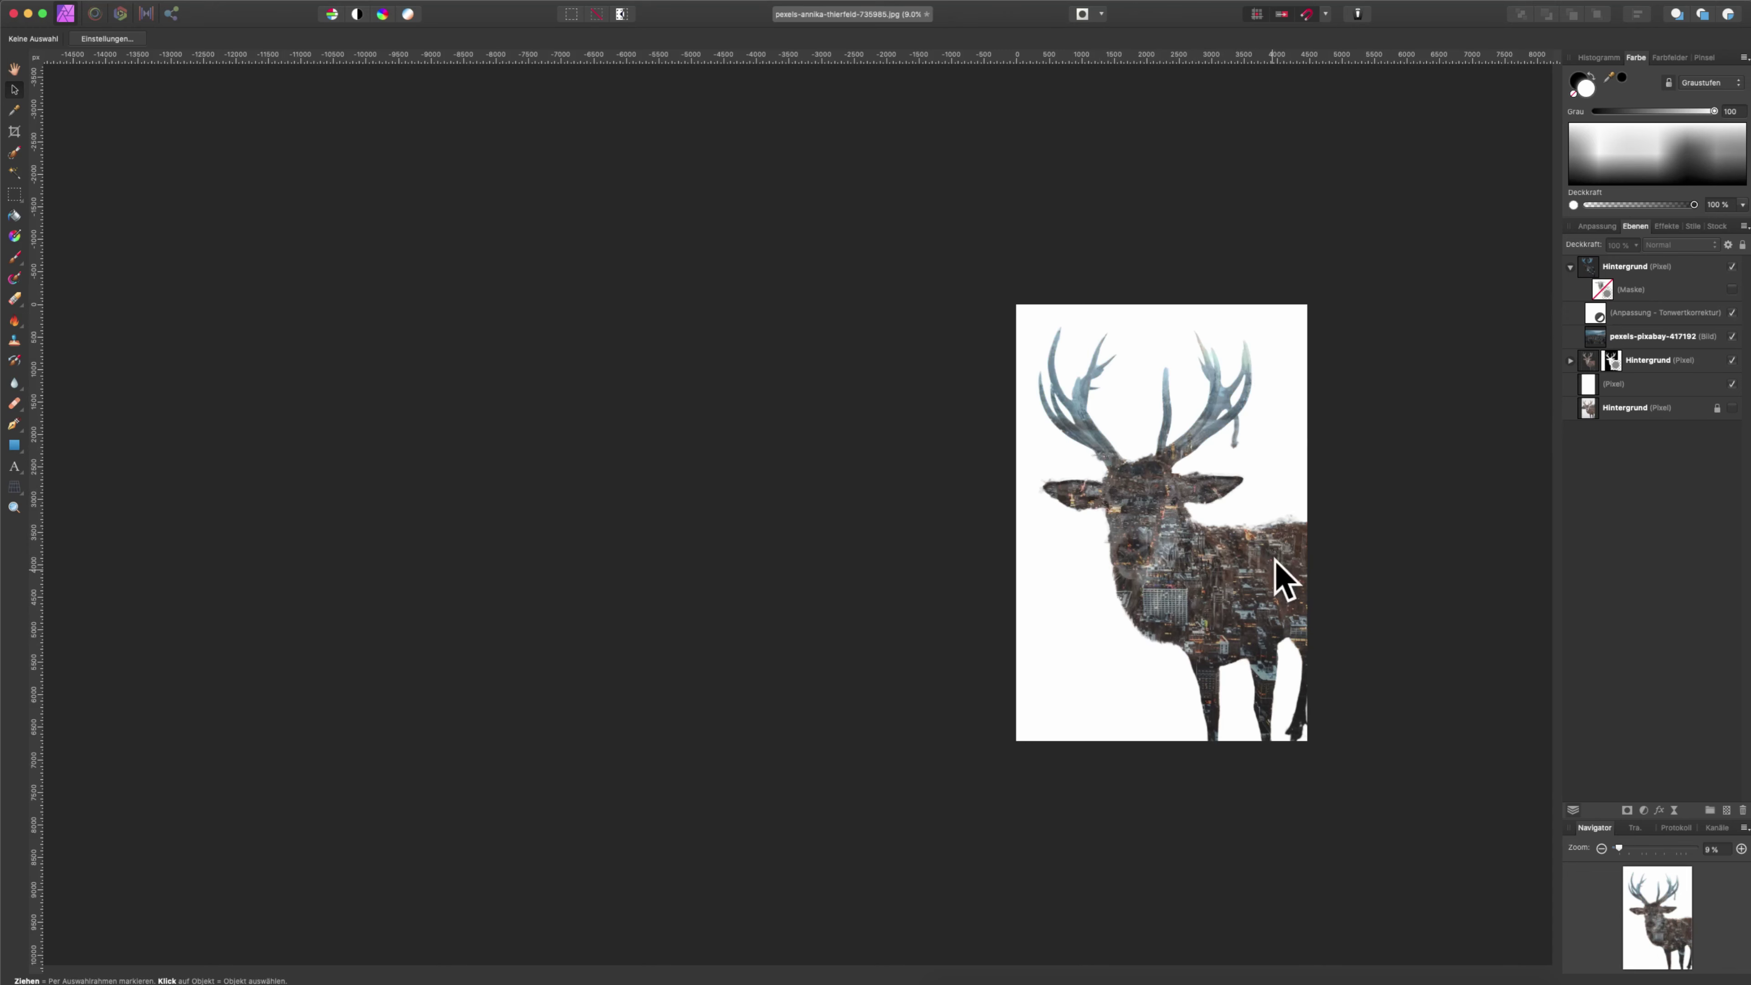
pyautogui.click(1732, 313)
pyautogui.click(1732, 312)
pyautogui.click(1731, 312)
pyautogui.click(1732, 312)
pyautogui.click(1732, 313)
pyautogui.click(1732, 289)
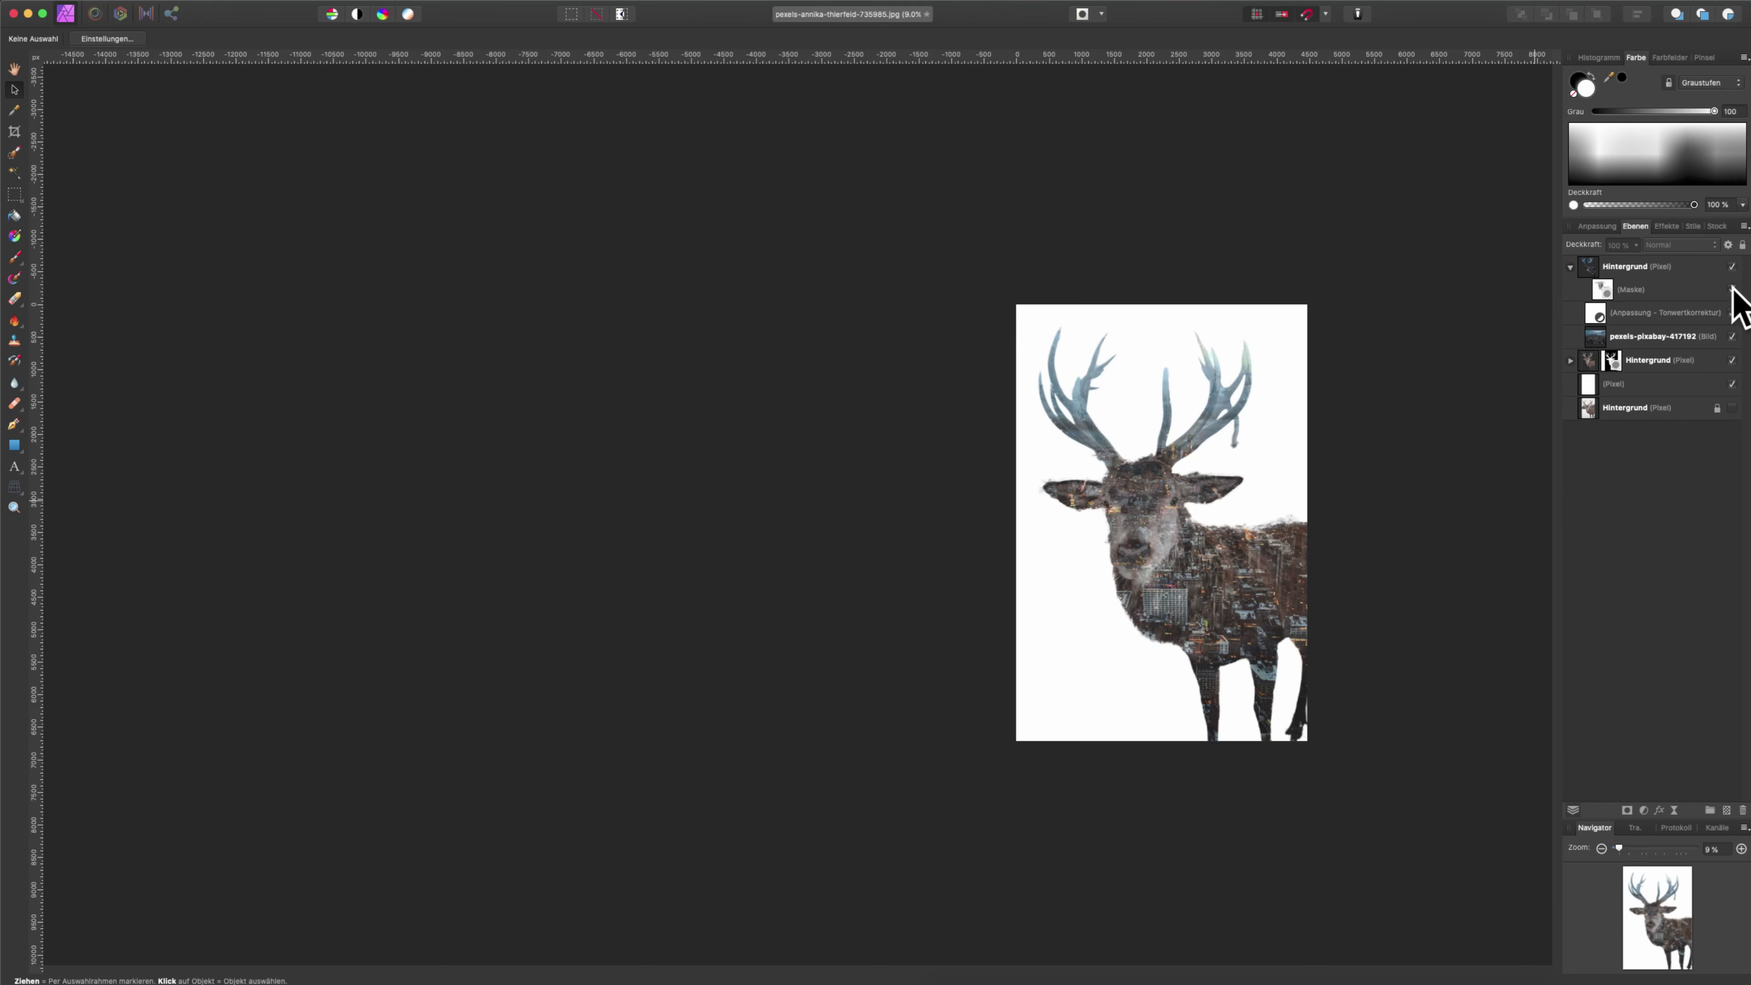